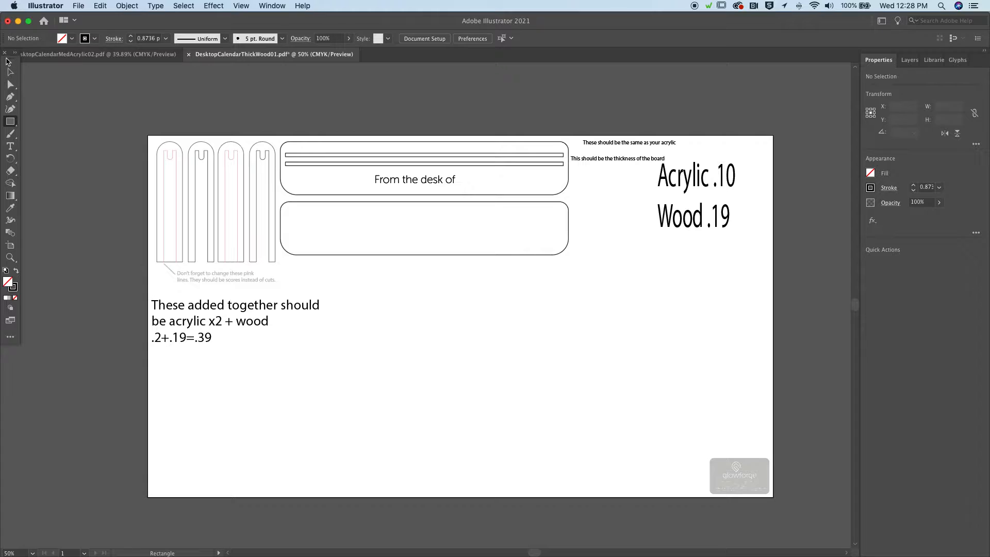
# Step: Dock the floating tools and look over the calendar layout in DesktopCalendarMedAcrylic02.pdf, returning to DesktopCalendarThickWood01.pdf
pyautogui.moveTo(7, 59); pyautogui.dragTo(2, 83)
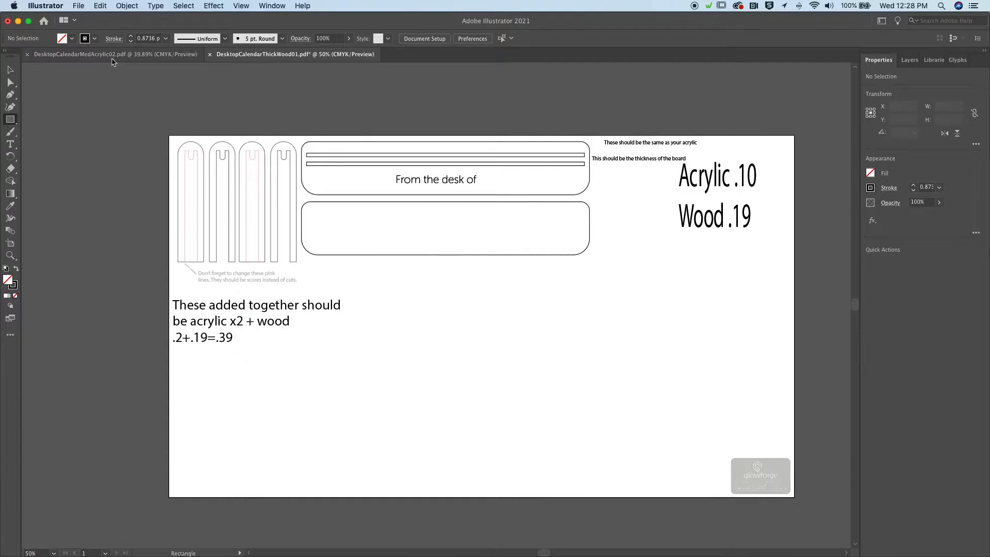
pyautogui.click(129, 60)
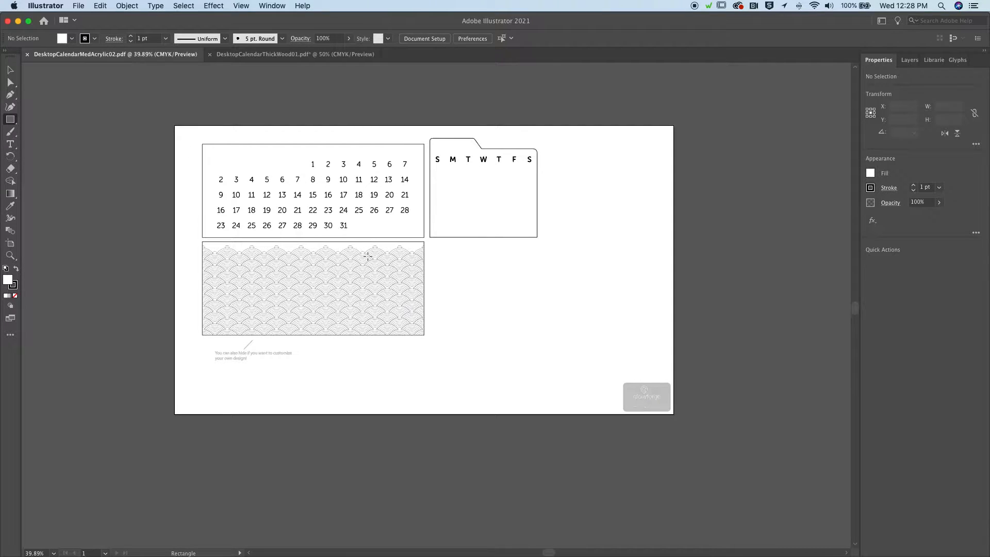
pyautogui.hscroll(1, 368, 256)
pyautogui.click(270, 55)
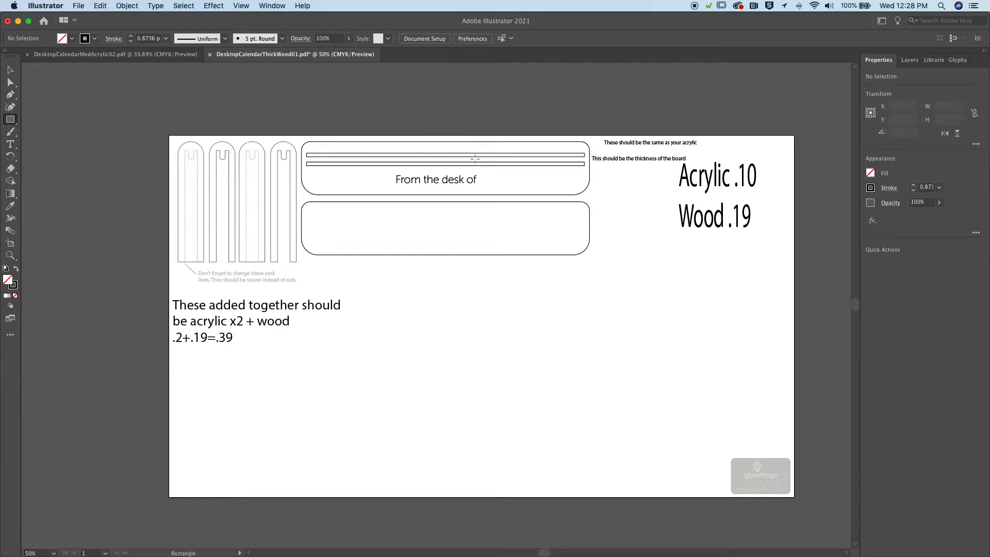
# Step: Select the upper long slot in the "From the desk of" board and check its height
pyautogui.hscroll(5, 401, 227)
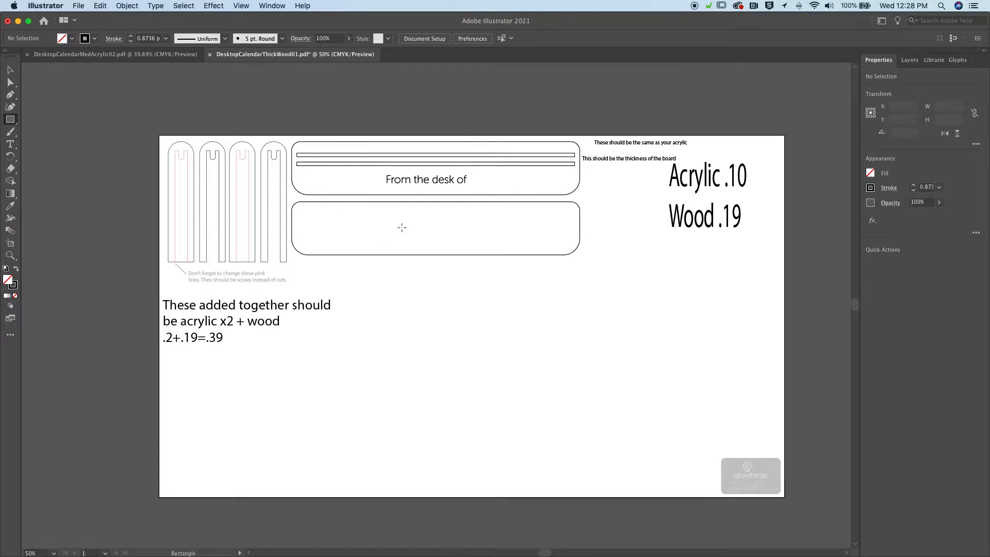
pyautogui.hscroll(10, 402, 227)
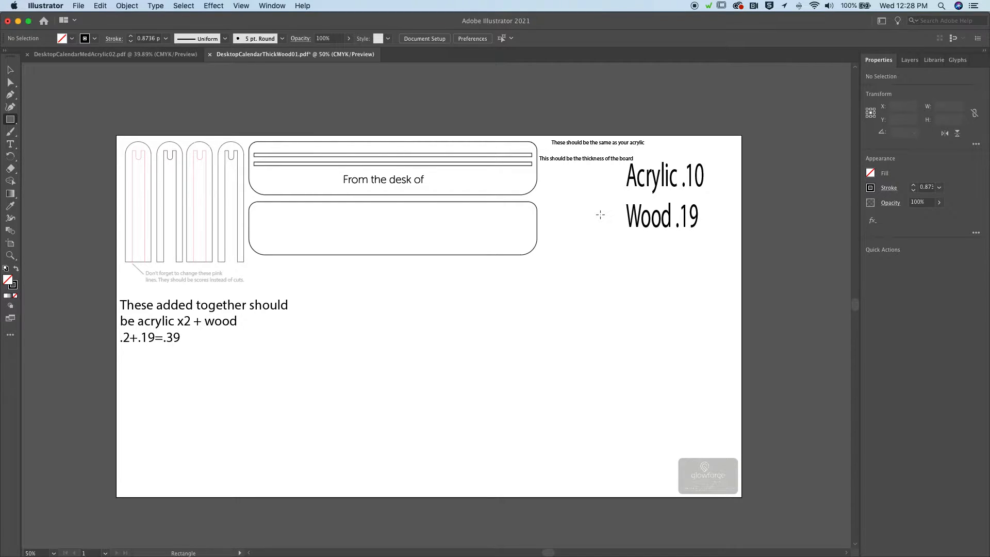
pyautogui.press('super+equal')
pyautogui.press('super+equal')
pyautogui.scroll(3, 606, 232)
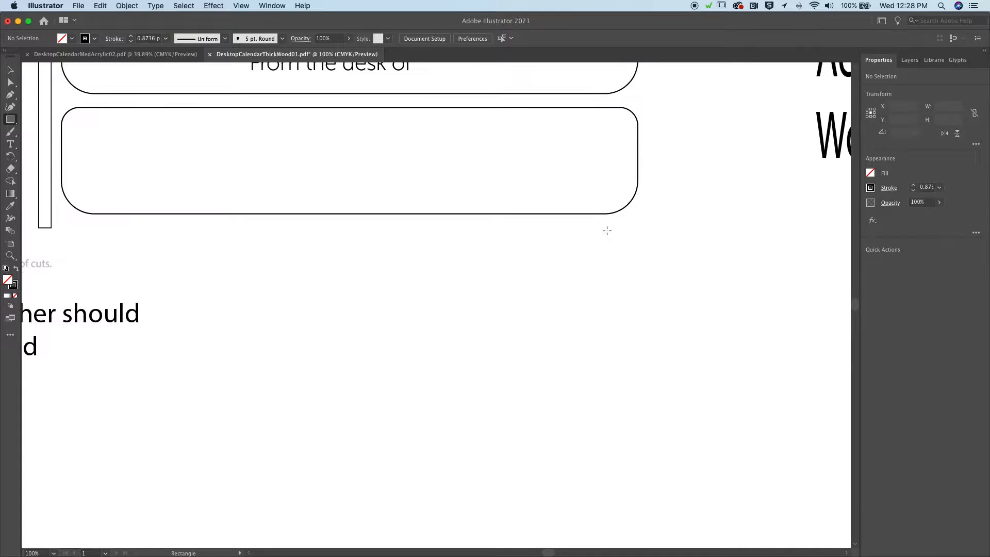
pyautogui.scroll(5, 608, 232)
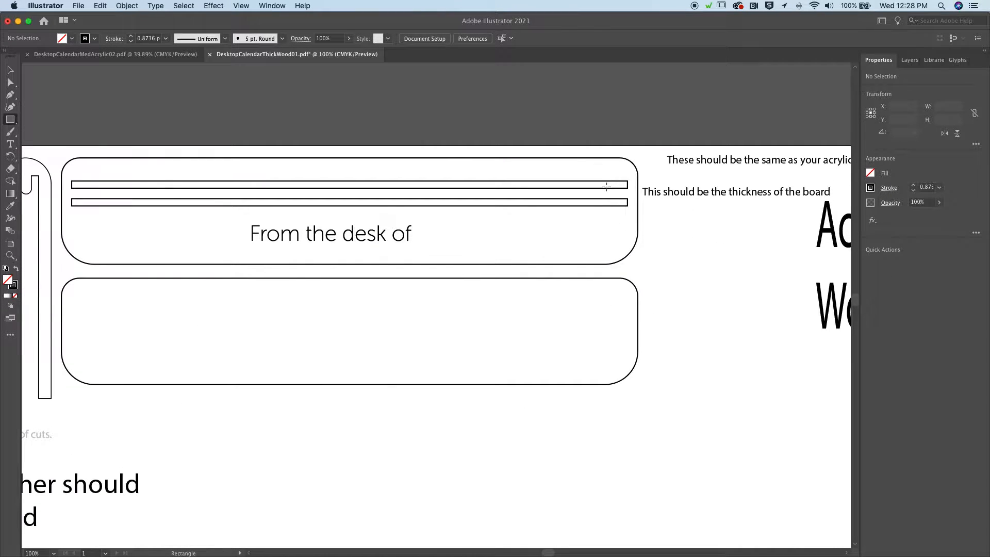
pyautogui.click(11, 69)
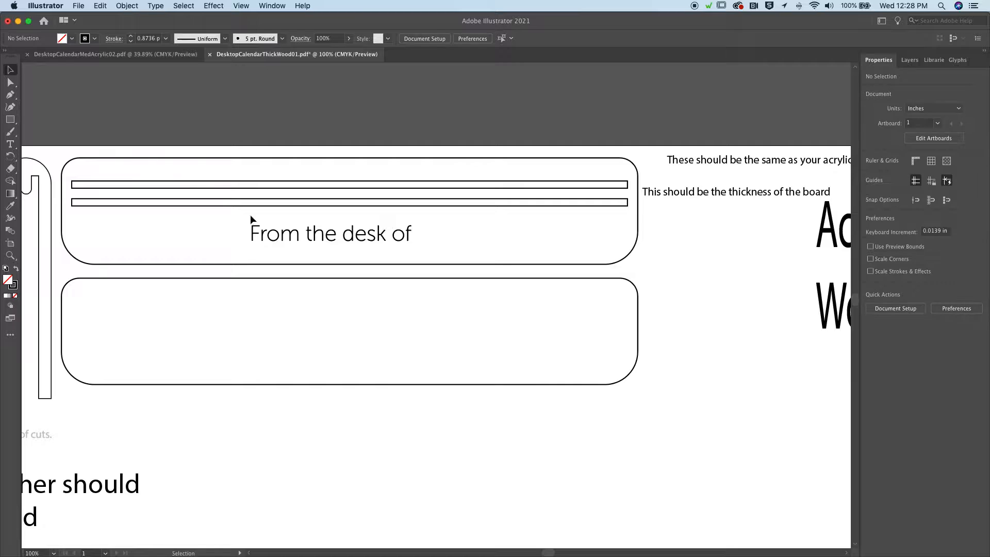
pyautogui.click(393, 189)
pyautogui.click(407, 185)
pyautogui.click(536, 193)
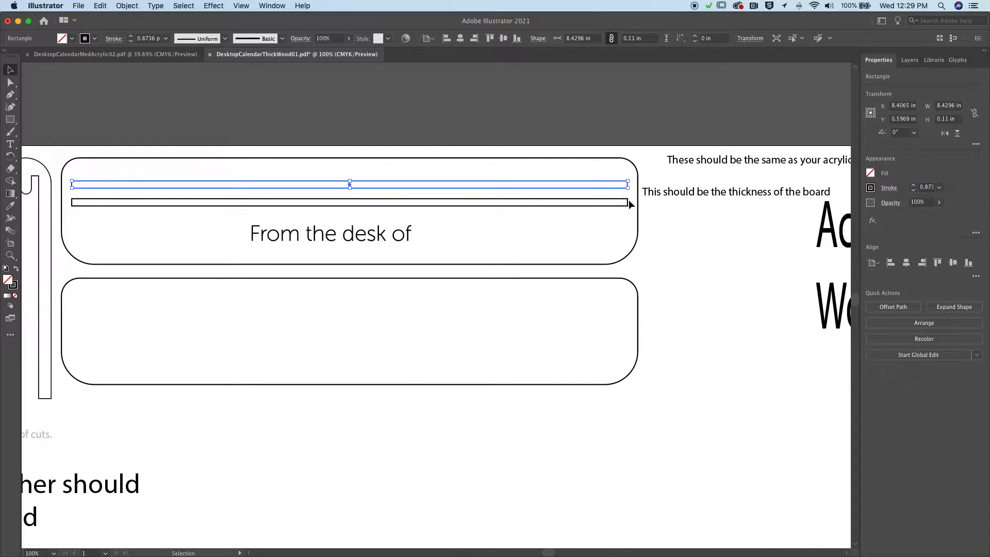
# Step: Draw a small measuring rectangle, about 0.45 in wide and 0.16 in high, in the gap between the two long slots
pyautogui.click(659, 214)
pyautogui.press('m')
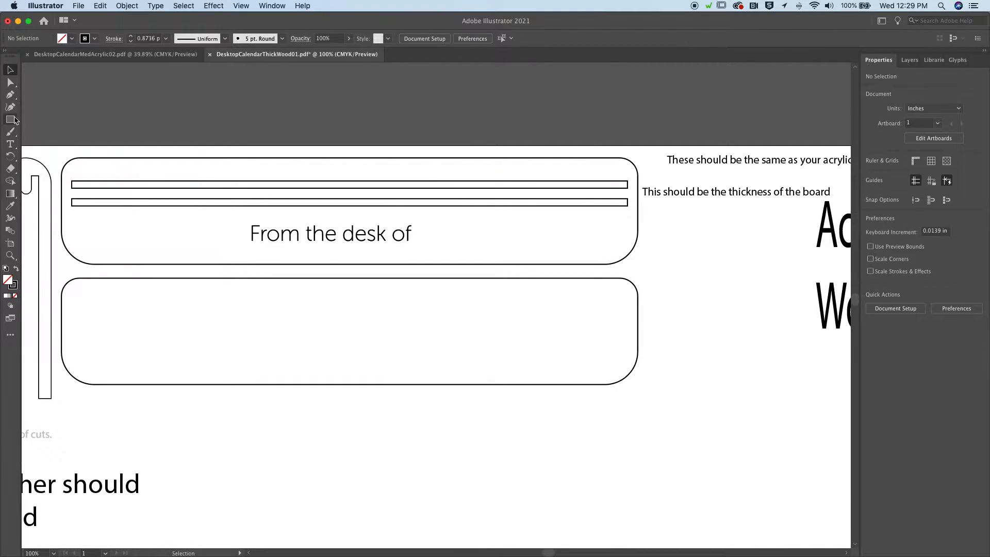
pyautogui.moveTo(586, 187); pyautogui.dragTo(615, 198)
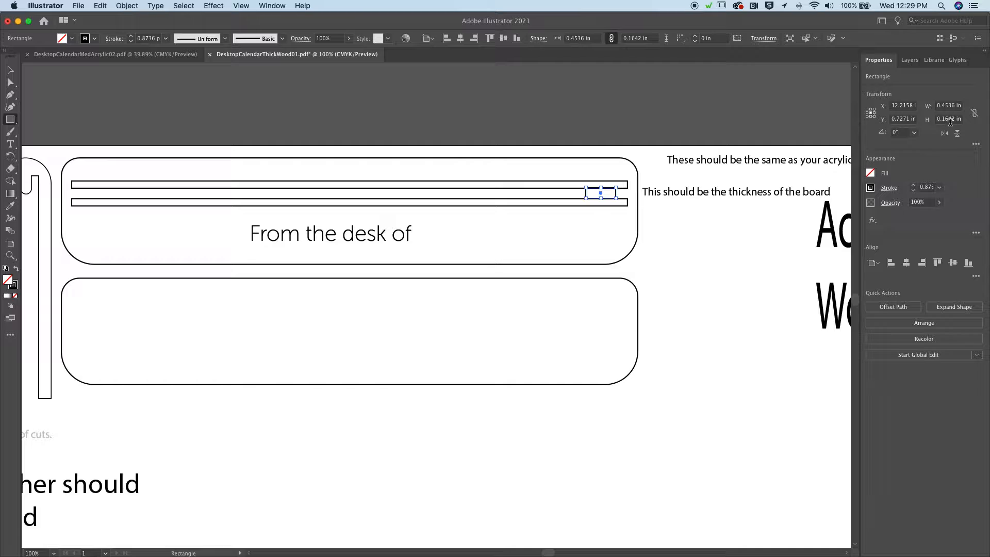
# Step: Review the acrylic and wood thickness notes against the board slots and the rounded support pieces
pyautogui.hscroll(8, 760, 240)
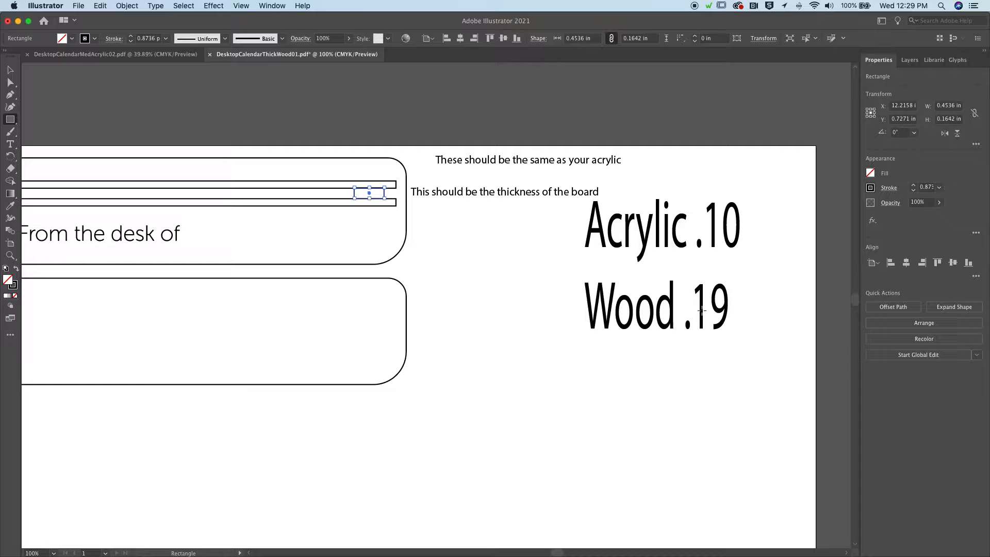
pyautogui.press('super+minus')
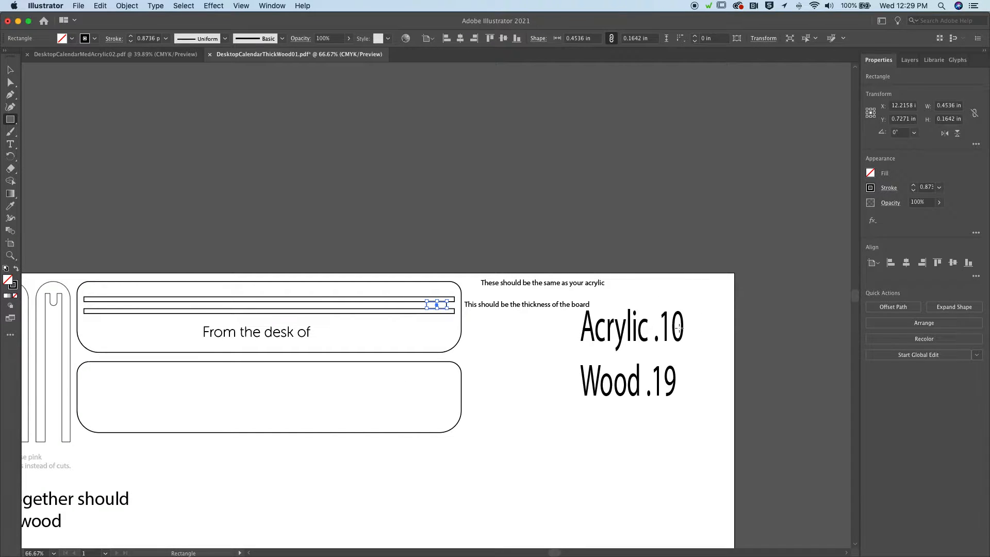
pyautogui.hscroll(-3, 702, 310)
pyautogui.scroll(-1, 702, 310)
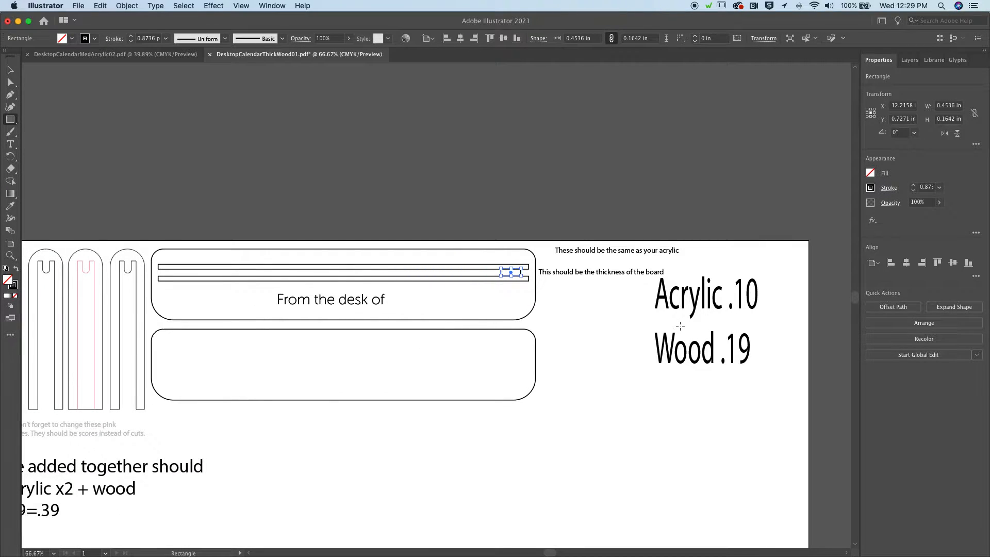
pyautogui.hscroll(-3, 631, 330)
pyautogui.scroll(-1, 631, 330)
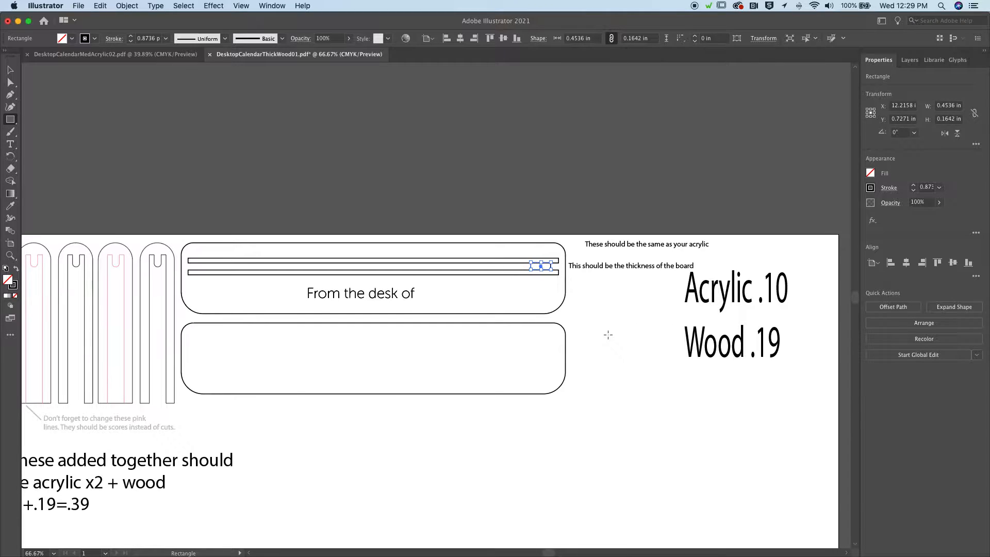
pyautogui.hscroll(-4, 608, 334)
pyautogui.scroll(-3, 607, 335)
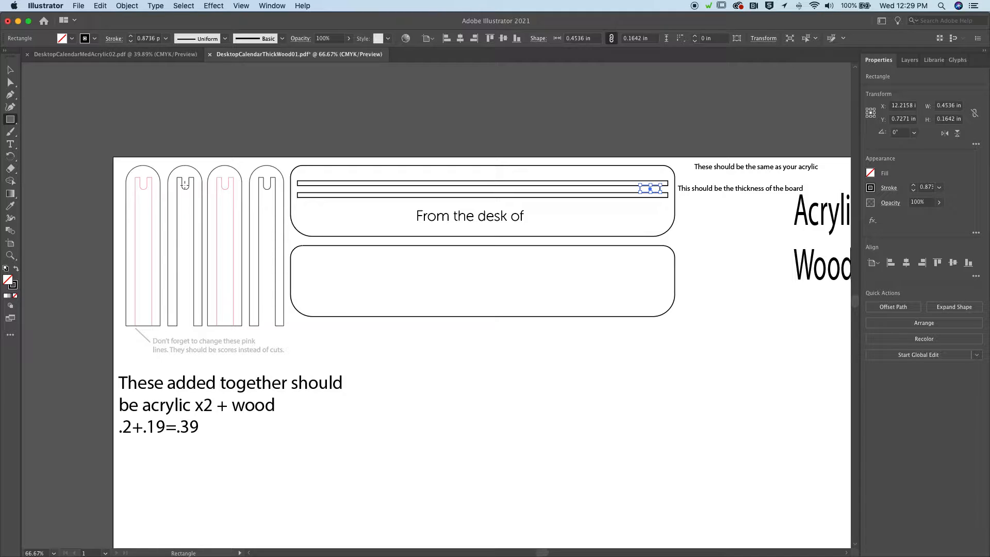
# Step: Duplicate the leftmost rounded support piece with its pink lines into the empty area beneath the boards and nudge the copy left
pyautogui.click(10, 70)
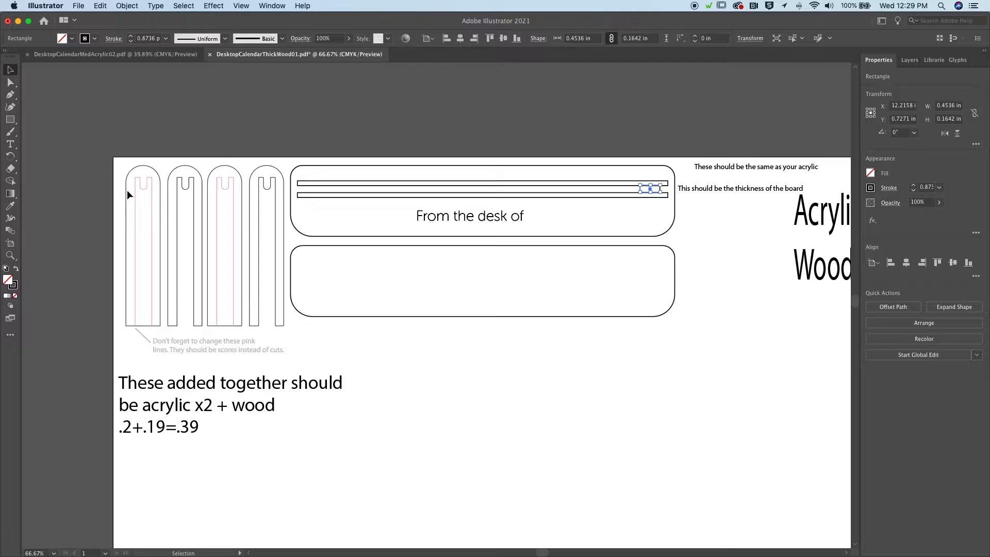
pyautogui.moveTo(122, 167); pyautogui.dragTo(144, 204)
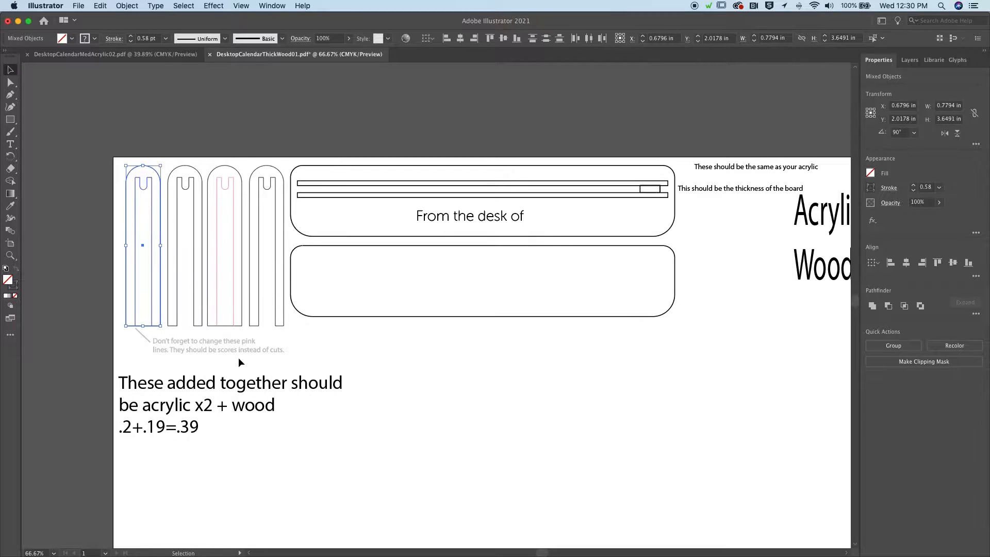
pyautogui.scroll(-5, 238, 357)
pyautogui.press('super+v')
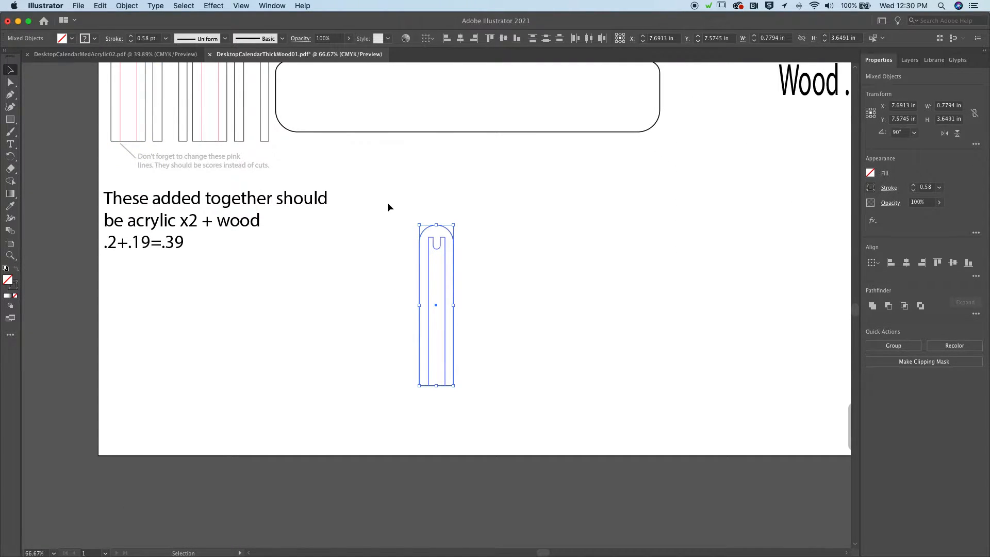
pyautogui.hotkey('shift', 'Left')
pyautogui.hotkey('shift', 'Left')
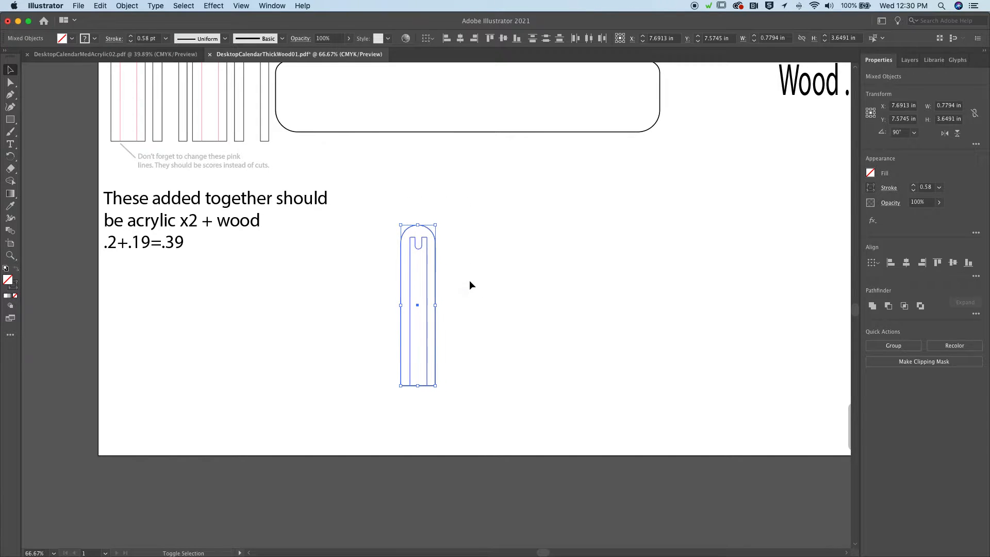
pyautogui.hotkey('shift', 'Left')
pyautogui.hotkey('shift', 'Left')
pyautogui.hotkey('shift', 'Left')
pyautogui.click(427, 274)
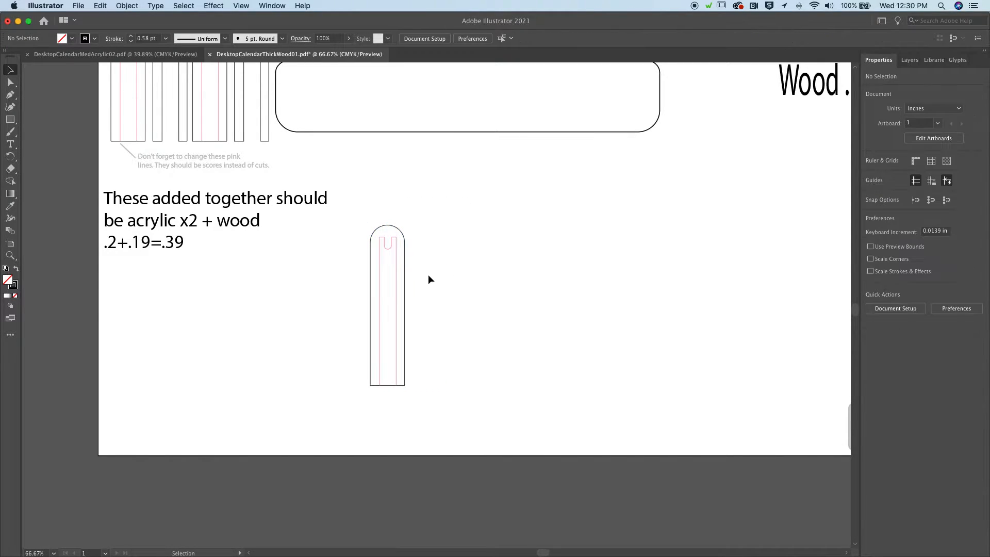
# Step: Move the pink slot lines out of the copied support outline, placing them just to its right
pyautogui.moveTo(399, 262); pyautogui.dragTo(453, 260)
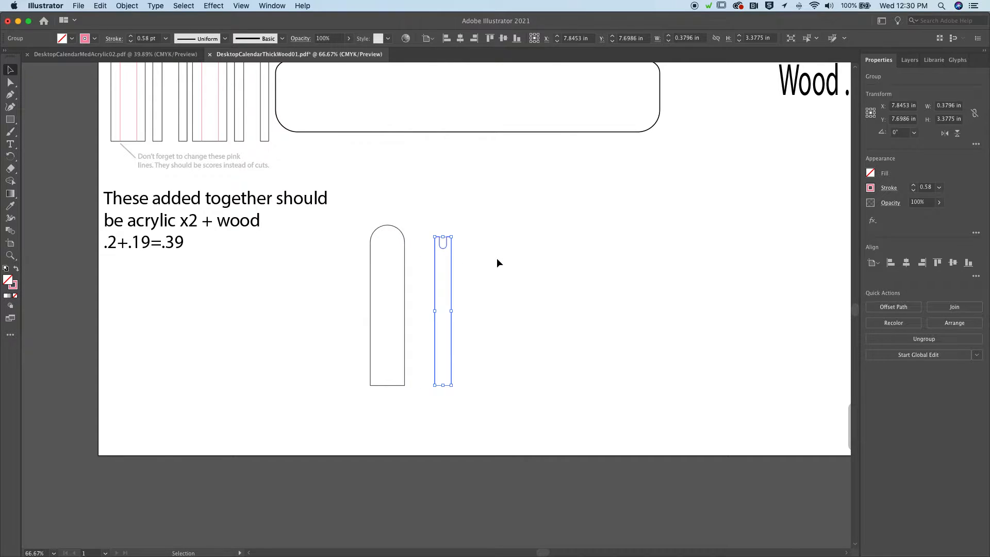
pyautogui.click(448, 259)
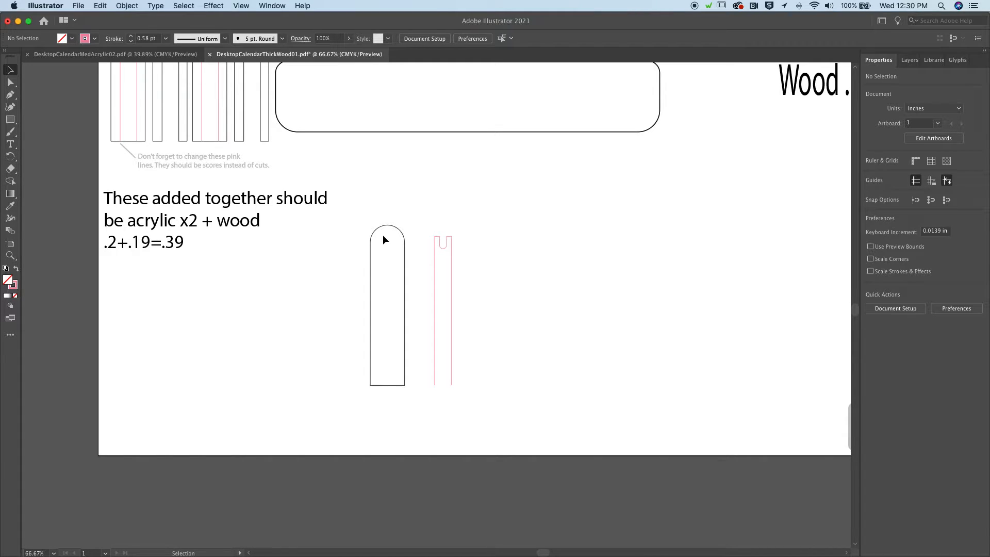
pyautogui.click(450, 251)
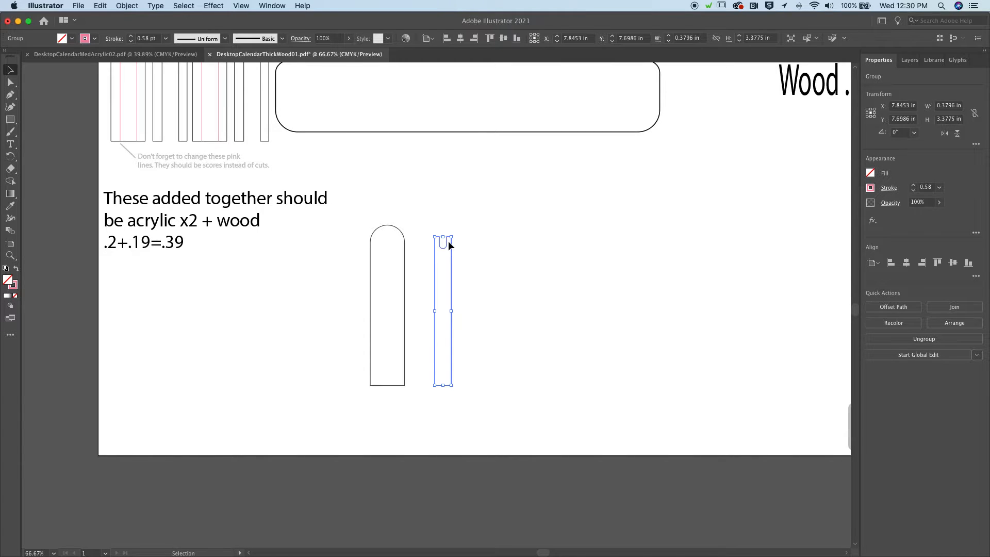
pyautogui.click(515, 249)
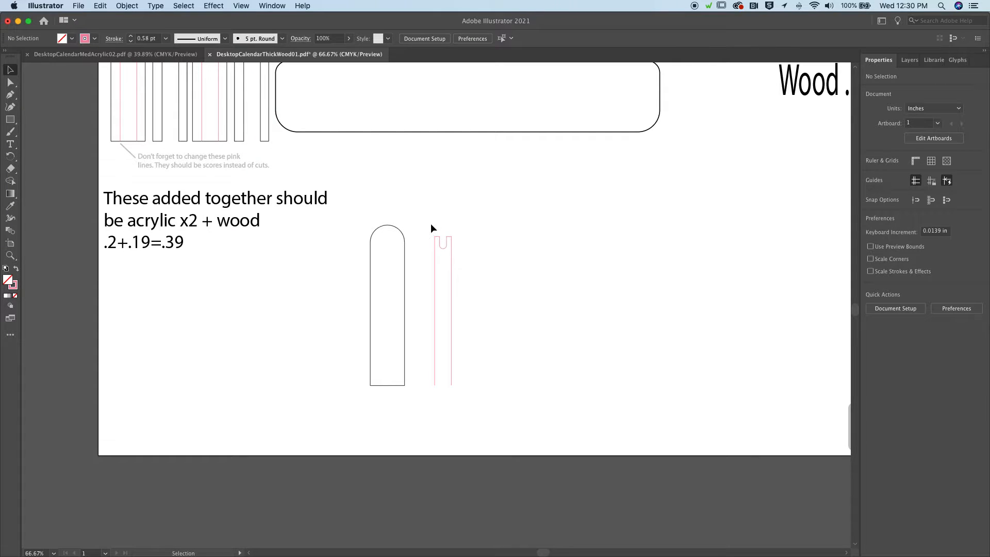
# Step: Select the detached pink slot-line group and pick up its height value for reuse
pyautogui.click(11, 119)
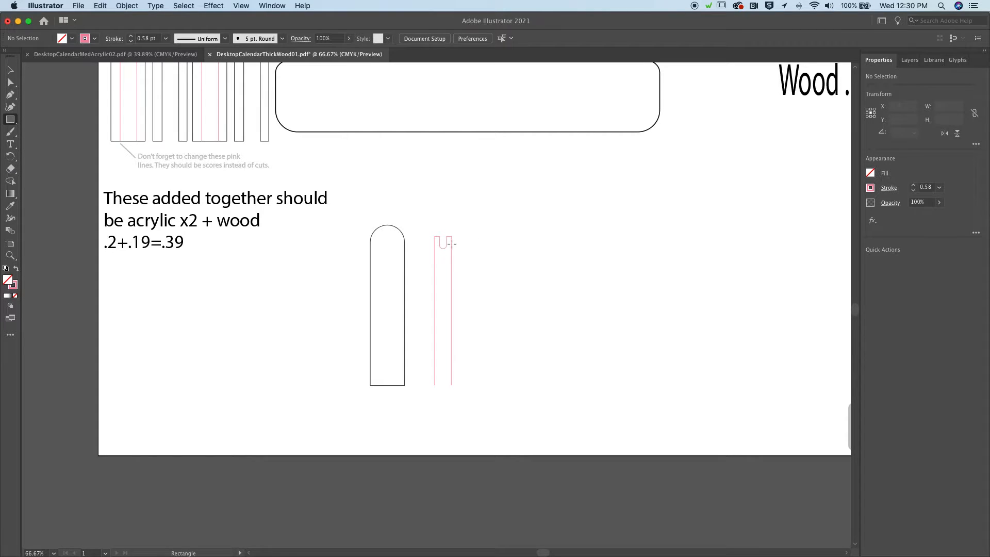
pyautogui.click(10, 70)
pyautogui.moveTo(434, 203); pyautogui.dragTo(503, 267)
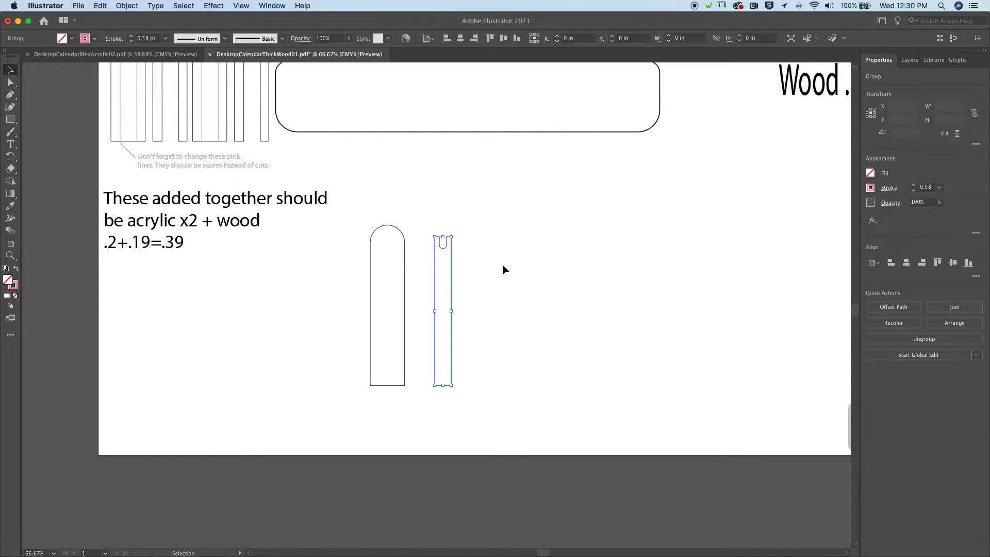
pyautogui.click(939, 119)
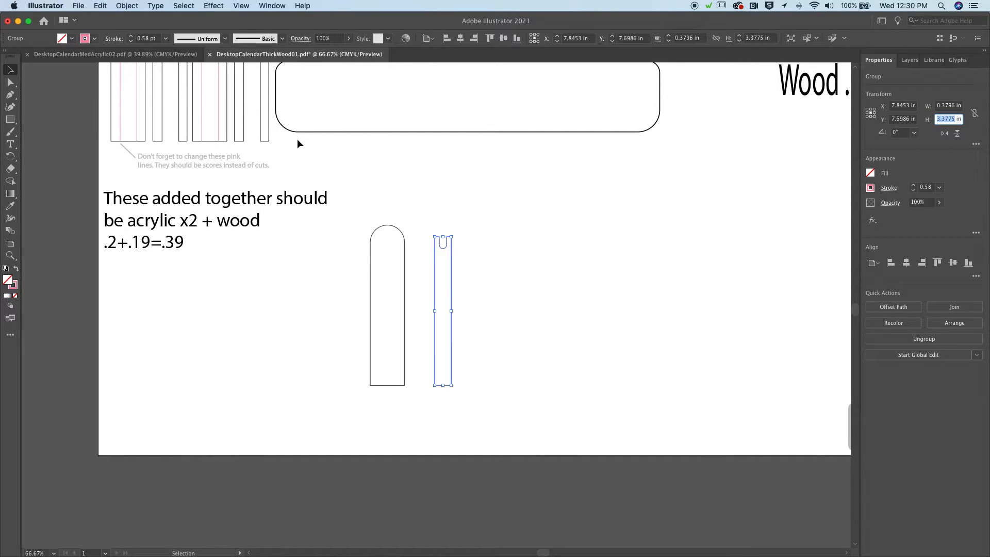
# Step: Create a 0.4 in wide, 3.3775 in high rectangle to the right of the pink slot lines and give it a purple stroke
pyautogui.click(11, 120)
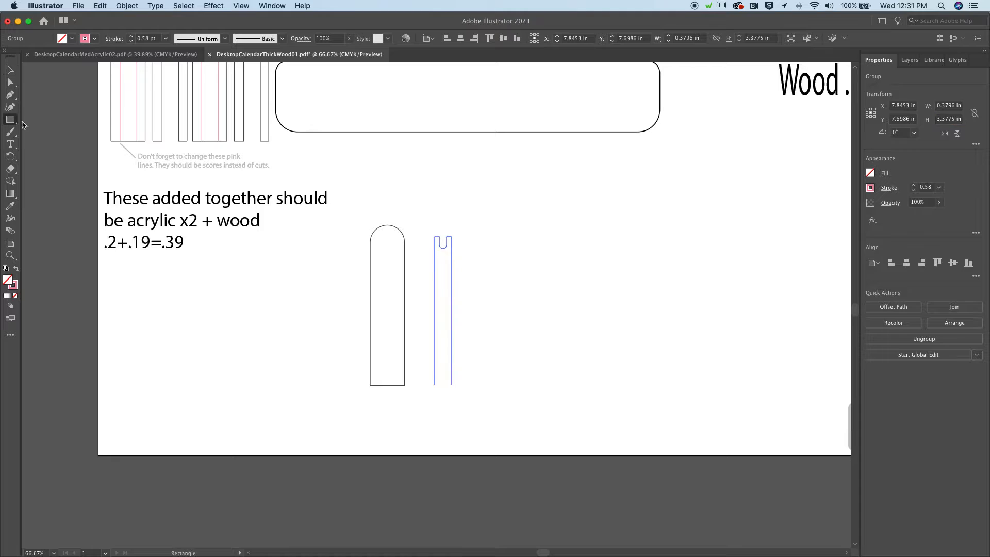
pyautogui.click(491, 231)
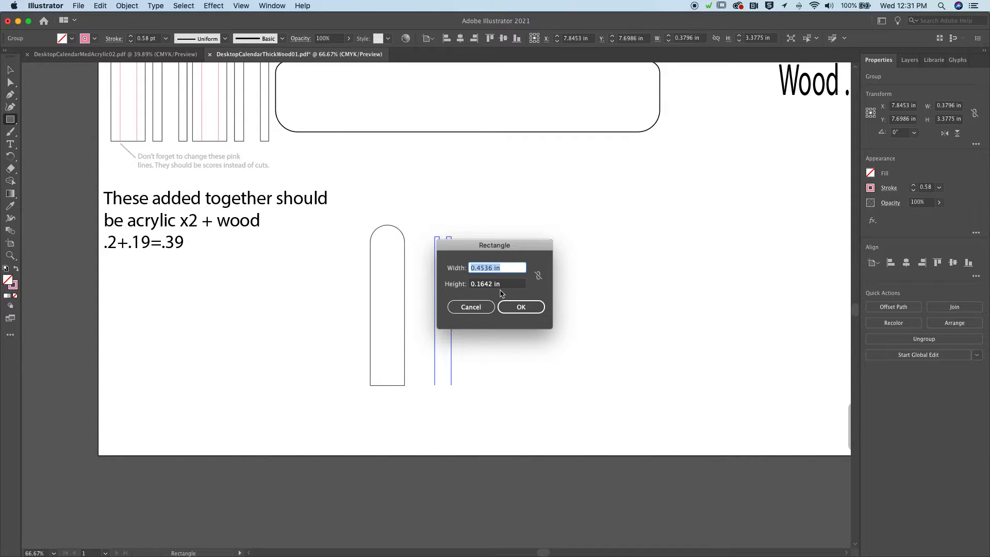
pyautogui.click(477, 284)
pyautogui.write('3.3775in')
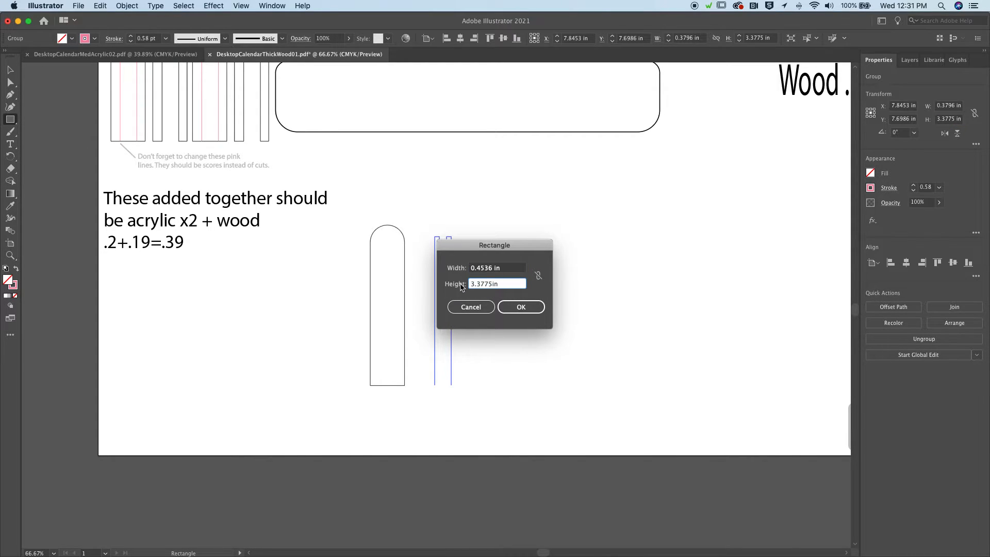
pyautogui.click(492, 268)
pyautogui.click(492, 268)
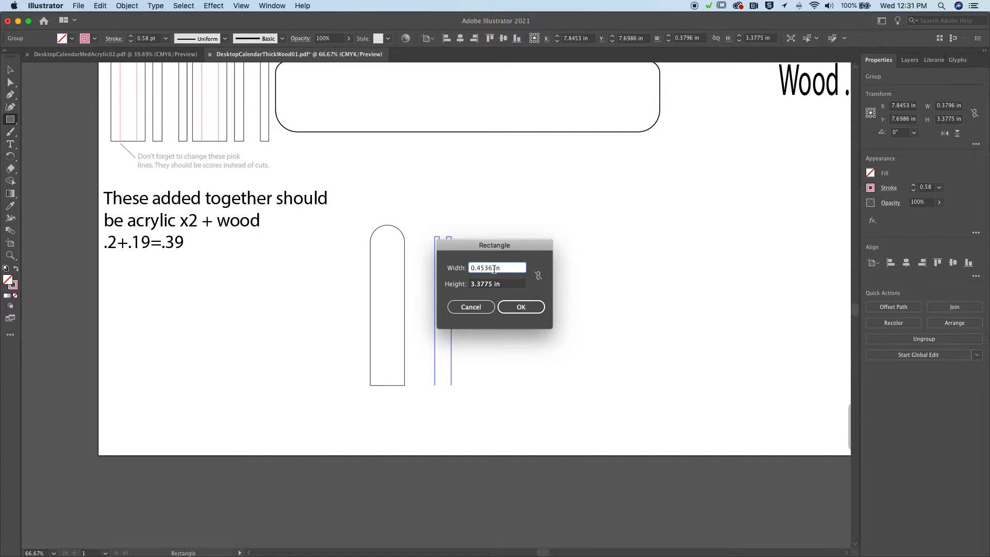
pyautogui.press('BackSpace')
pyautogui.press('BackSpace')
pyautogui.press('BackSpace')
pyautogui.press('Return')
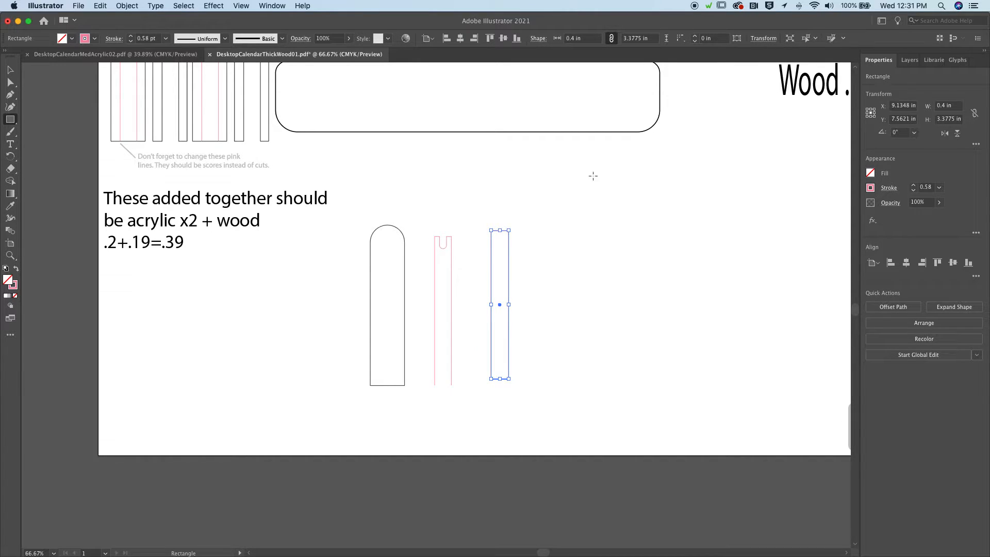
pyautogui.click(870, 188)
pyautogui.click(850, 231)
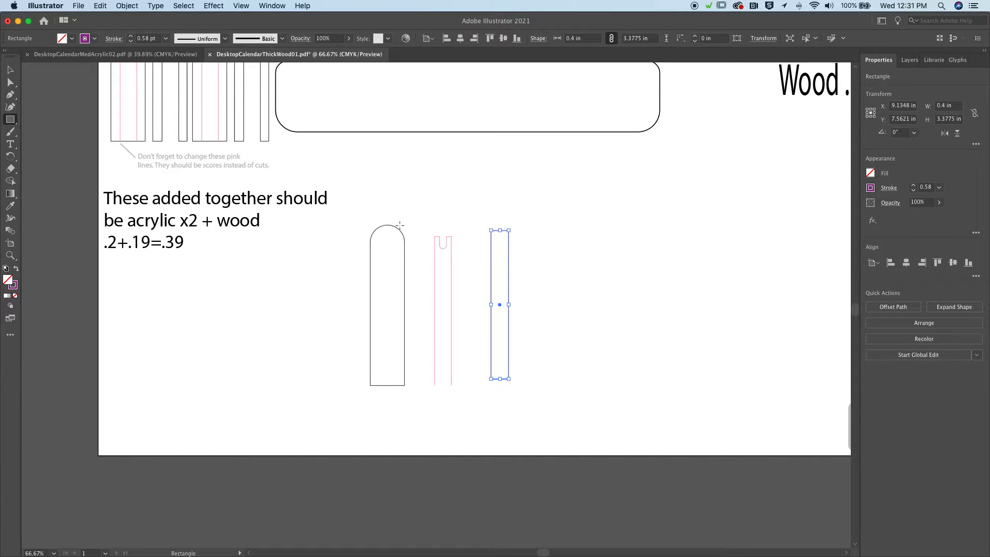
pyautogui.click(498, 203)
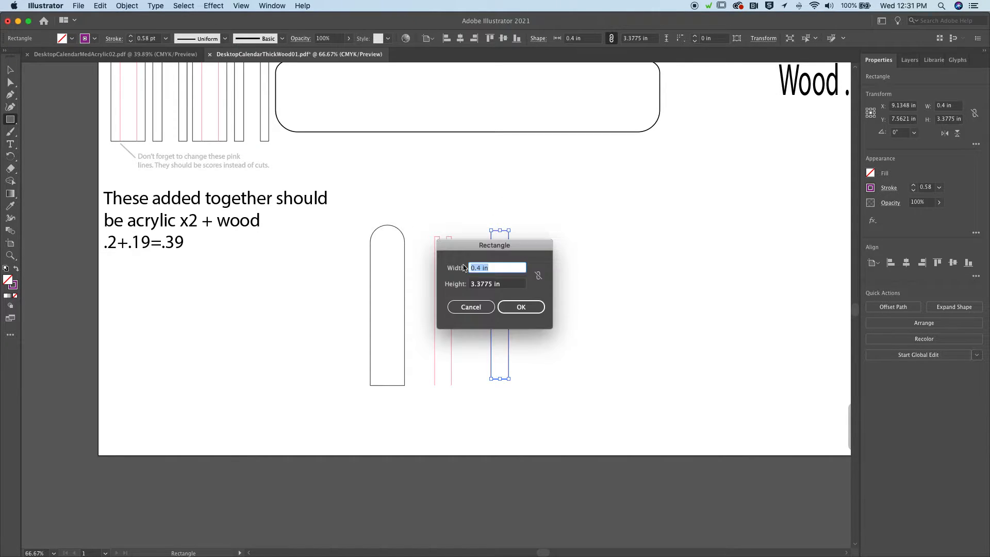
pyautogui.click(464, 307)
pyautogui.click(10, 69)
pyautogui.click(488, 165)
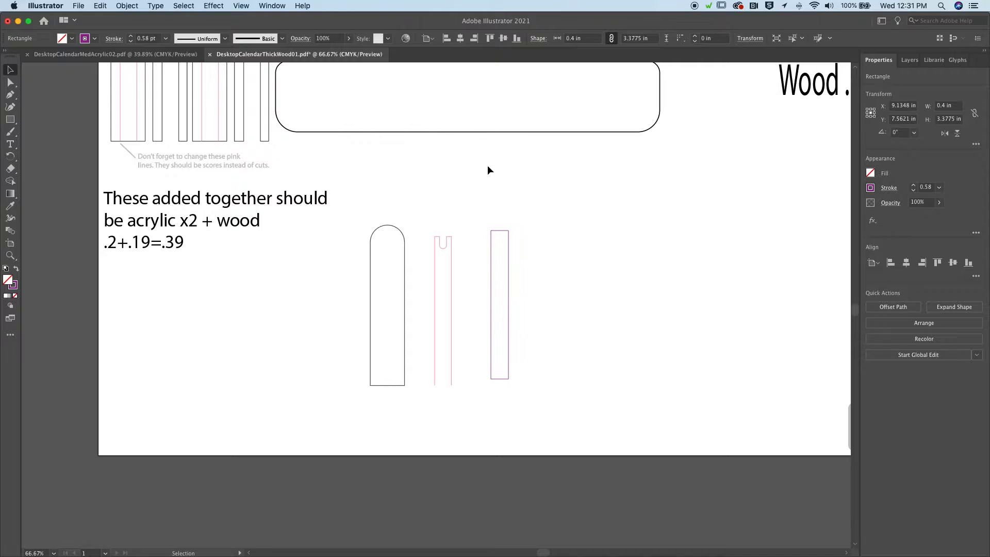
# Step: Overlay the pink slot lines on the purple rectangle to compare their widths, and return them to their place between the two shapes
pyautogui.moveTo(451, 267); pyautogui.dragTo(507, 260)
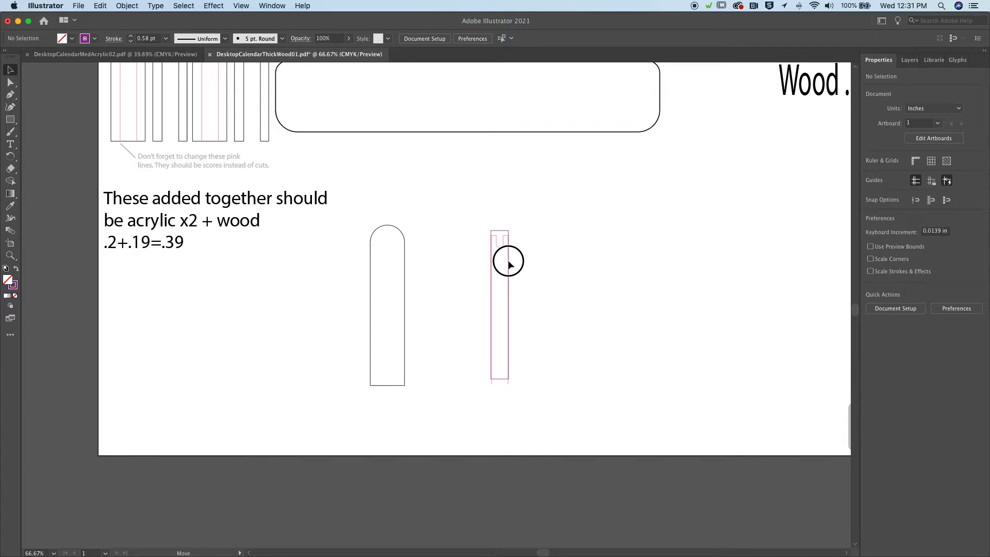
pyautogui.moveTo(508, 264); pyautogui.dragTo(456, 263)
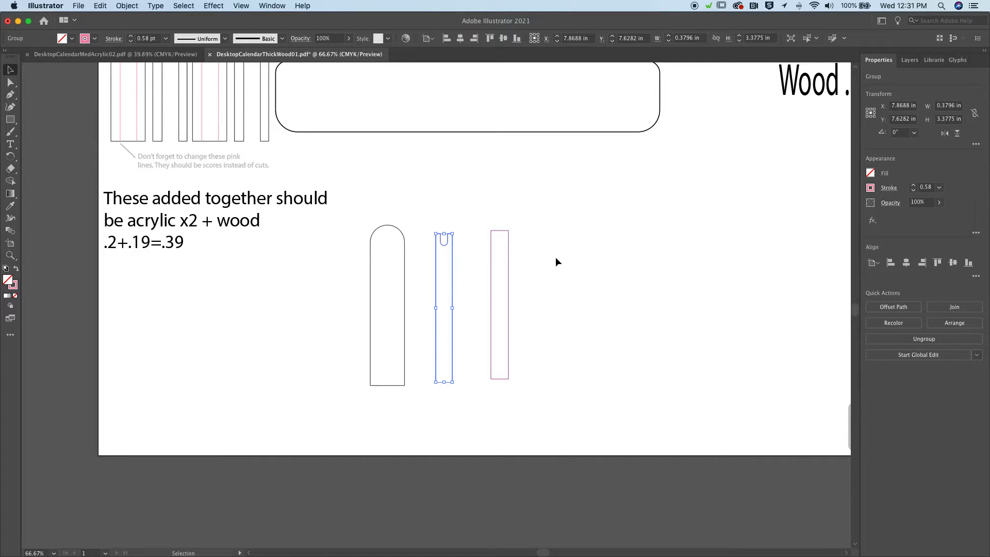
pyautogui.click(492, 255)
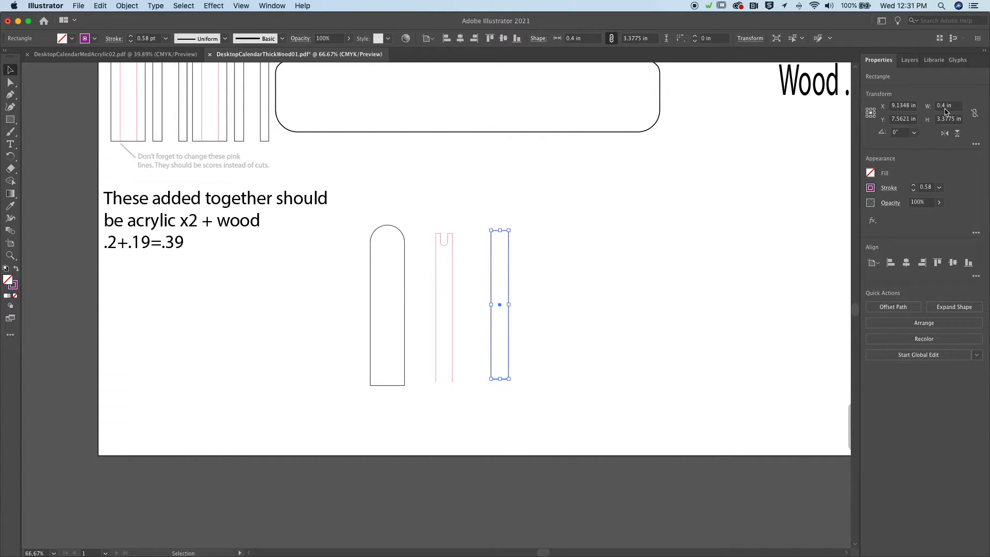
pyautogui.click(680, 194)
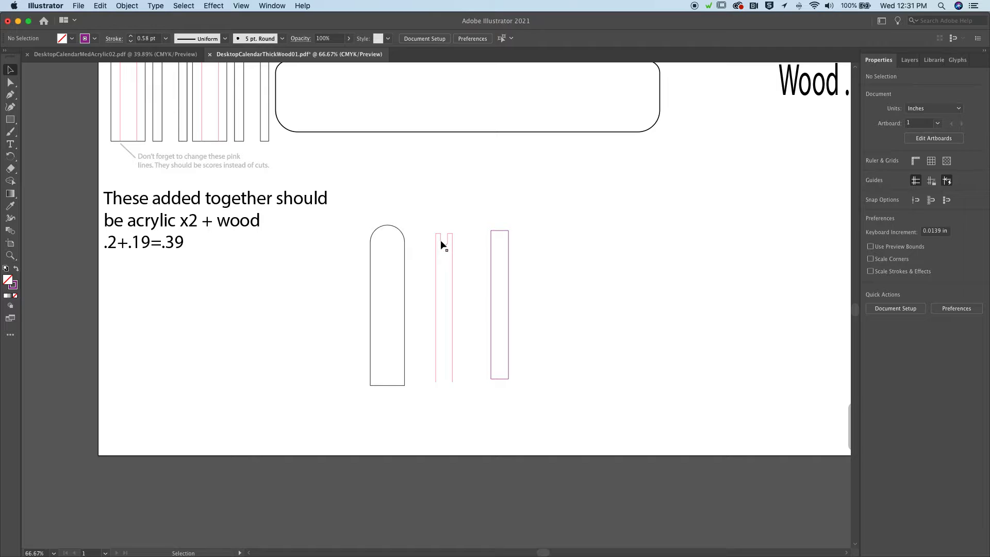
# Step: Create a 0.2 in wide, 1 in high rectangle just to the right of the tall purple rectangle
pyautogui.click(10, 119)
pyautogui.click(521, 223)
pyautogui.doubleClick(492, 284)
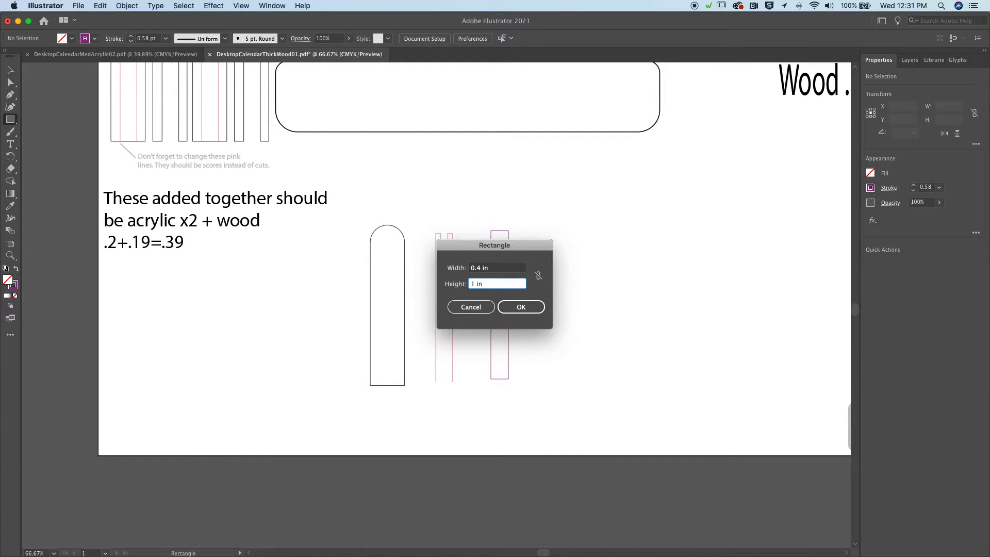
pyautogui.doubleClick(482, 268)
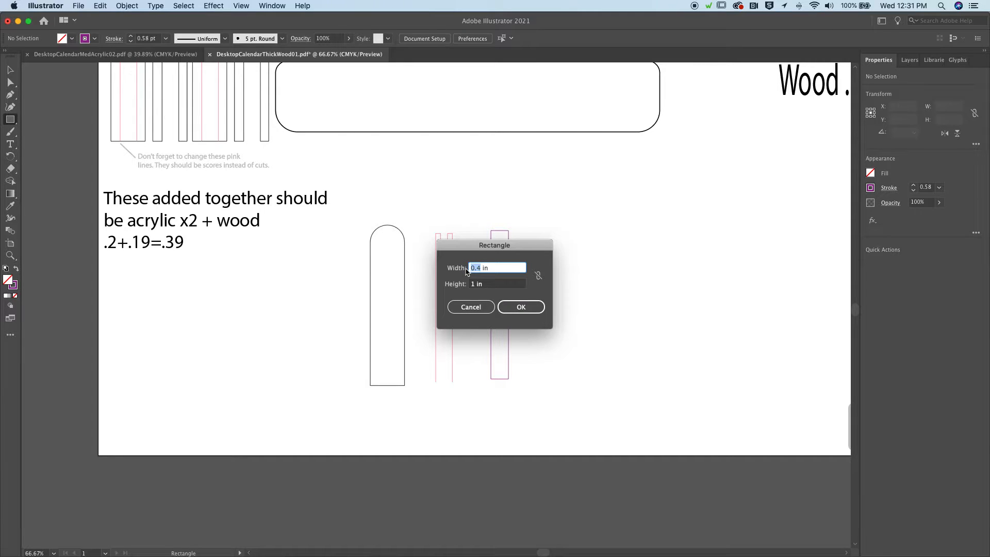
pyautogui.write('.2')
pyautogui.click(520, 306)
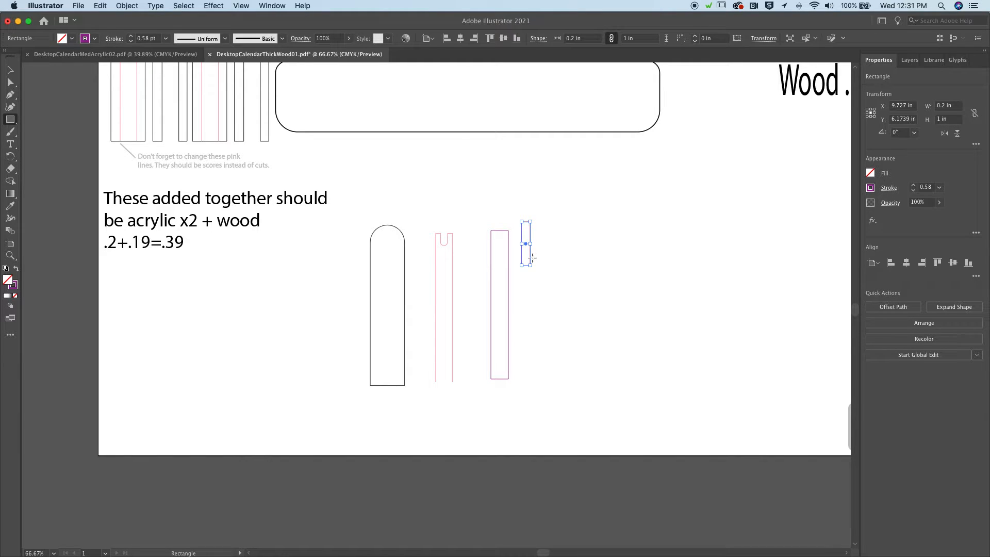
# Step: Round the small rectangle's corners fully to a 0.1 in radius to form a capsule
pyautogui.press('super+equal')
pyautogui.press('super+equal')
pyautogui.press('super+equal')
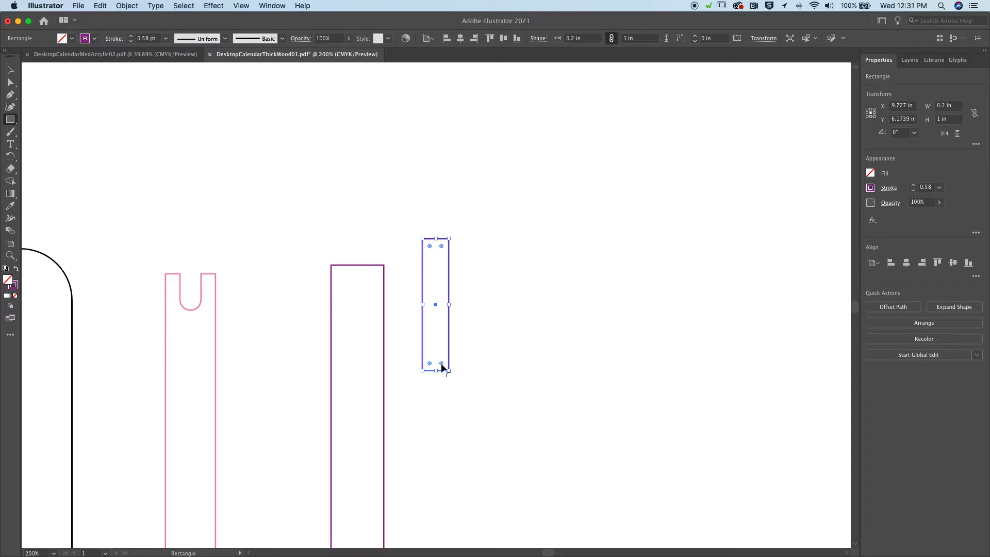
pyautogui.moveTo(441, 364); pyautogui.dragTo(439, 338)
# Step: Move the capsule over the pink U-shaped slot and shorten it from its upper end to about 0.28 in to match the slot's depth
pyautogui.press('v')
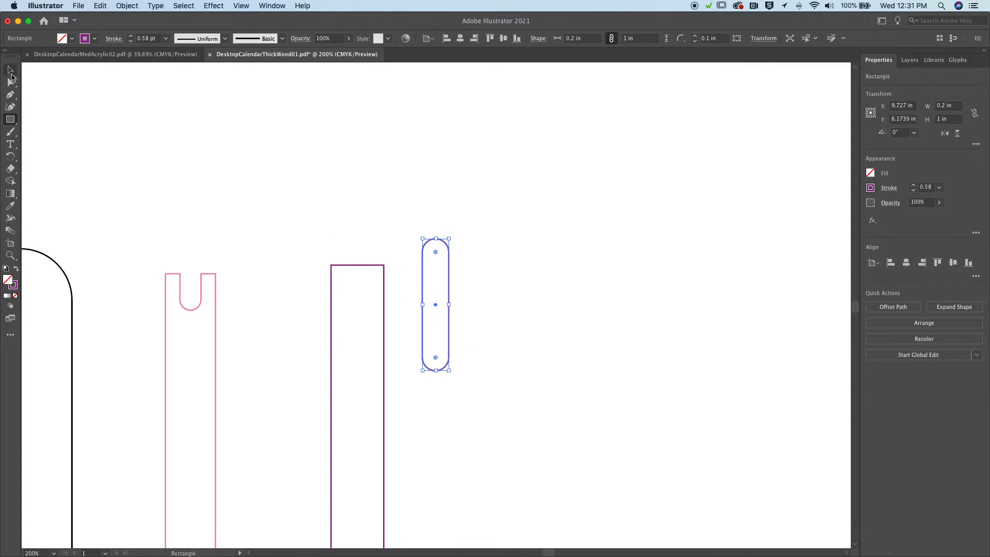
pyautogui.moveTo(442, 283); pyautogui.dragTo(203, 224)
pyautogui.moveTo(190, 179); pyautogui.dragTo(191, 271)
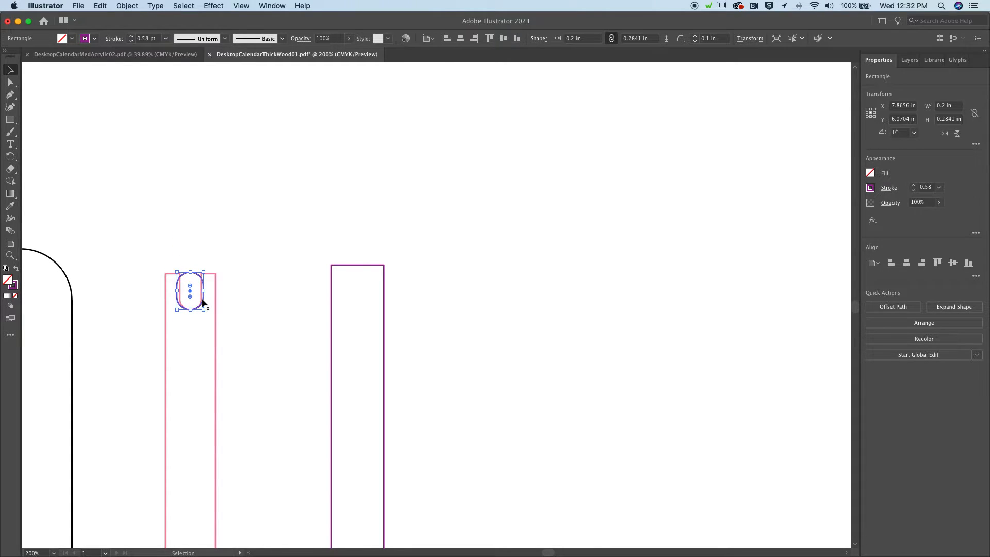
# Step: Move the capsule onto the purple rectangle's upper end and align the two shapes by horizontal centers and top edges
pyautogui.moveTo(204, 301); pyautogui.dragTo(369, 291)
pyautogui.moveTo(349, 258); pyautogui.dragTo(369, 289)
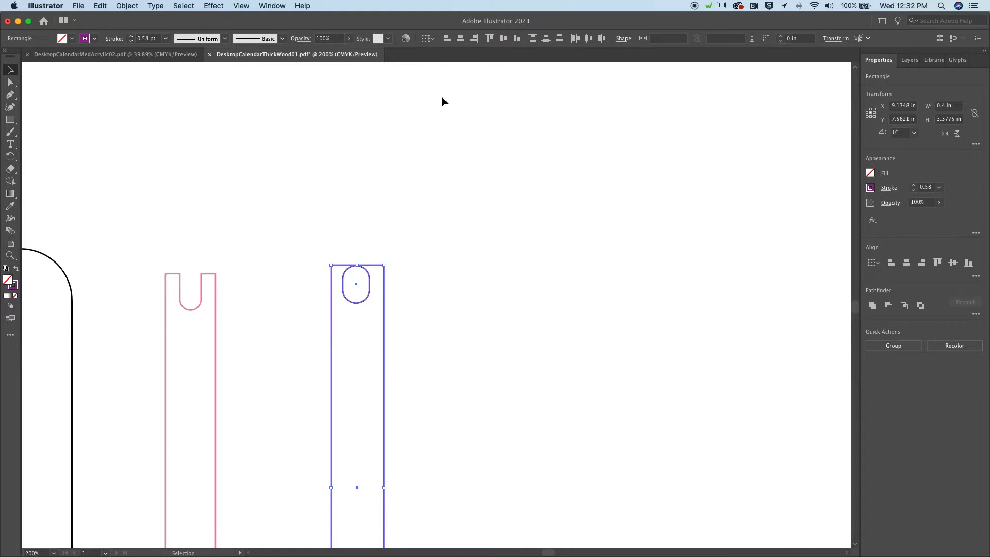
pyautogui.click(460, 39)
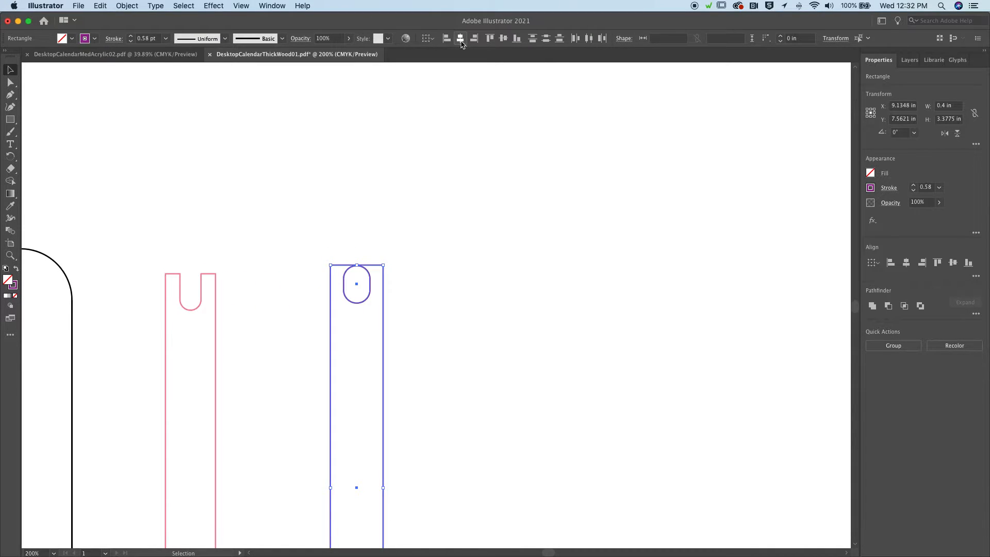
pyautogui.click(490, 39)
pyautogui.click(382, 253)
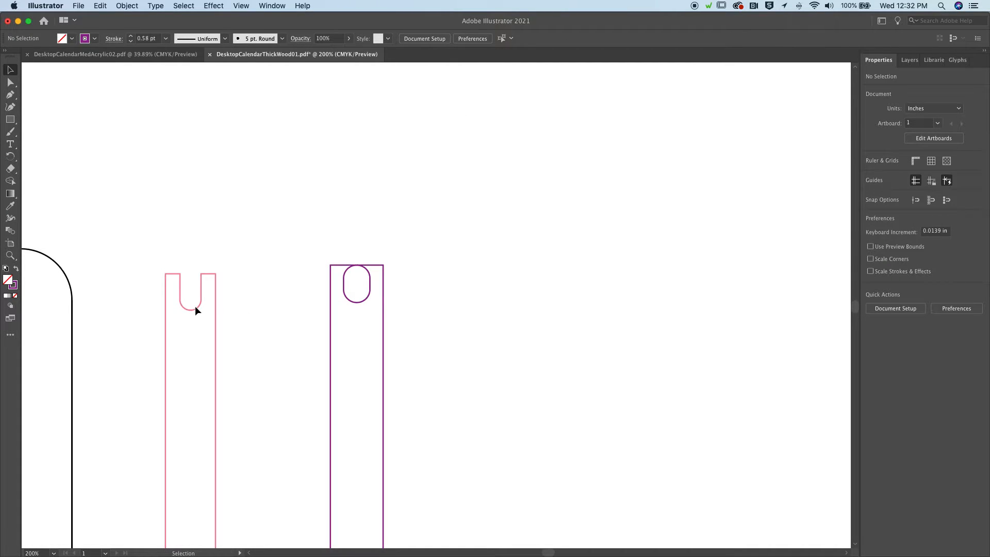
# Step: Stretch the capsule upward beyond the purple rectangle's top edge to about 0.525 in high
pyautogui.click(370, 282)
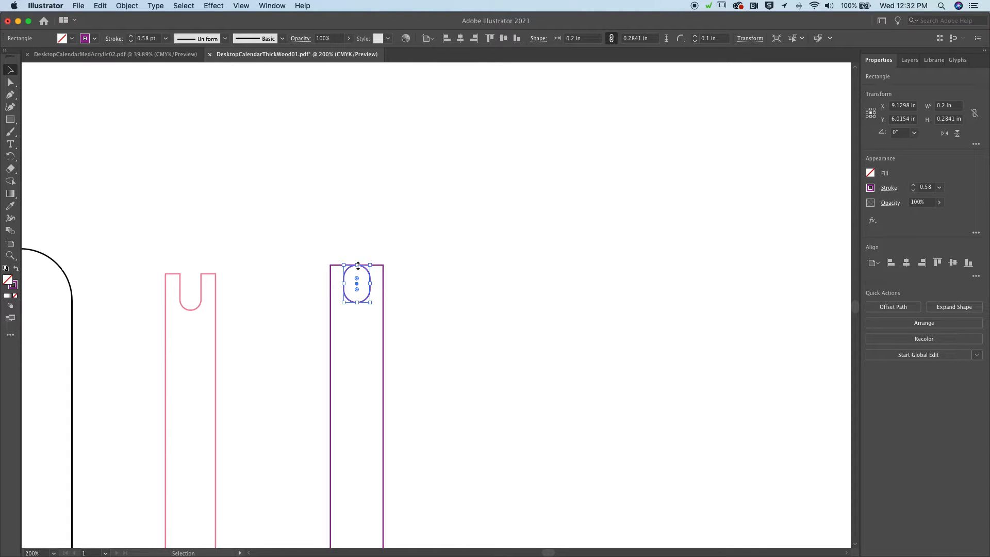
pyautogui.moveTo(356, 265); pyautogui.dragTo(360, 233)
pyautogui.click(352, 300)
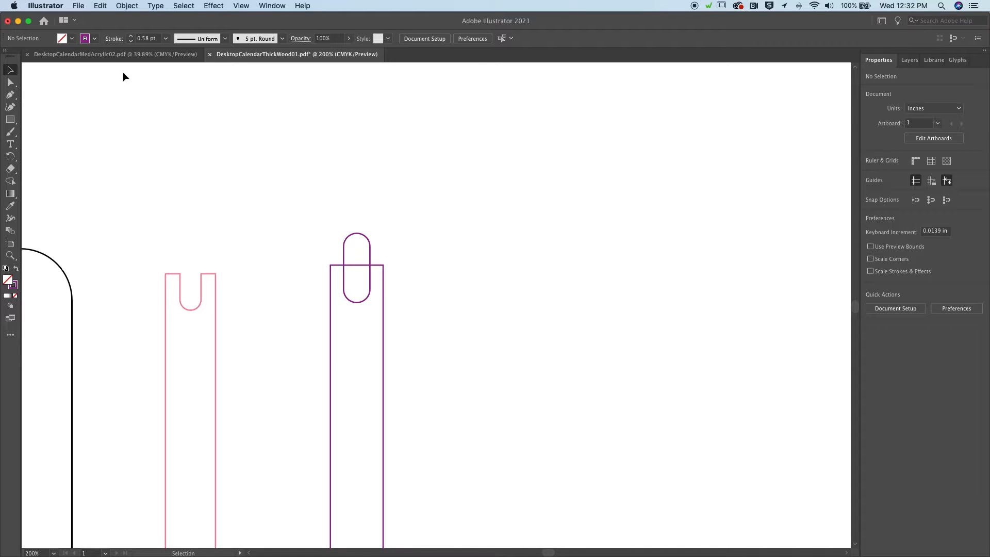
# Step: Measure the gap between the capsule and the purple rectangle's right edge with a temporary rectangle, and delete it
pyautogui.press('m')
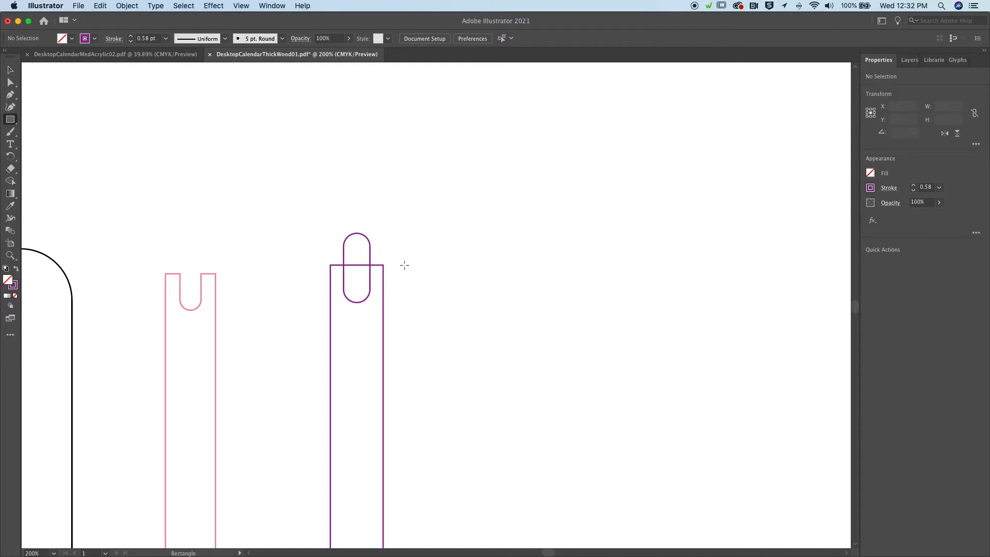
pyautogui.moveTo(370, 265); pyautogui.dragTo(384, 281)
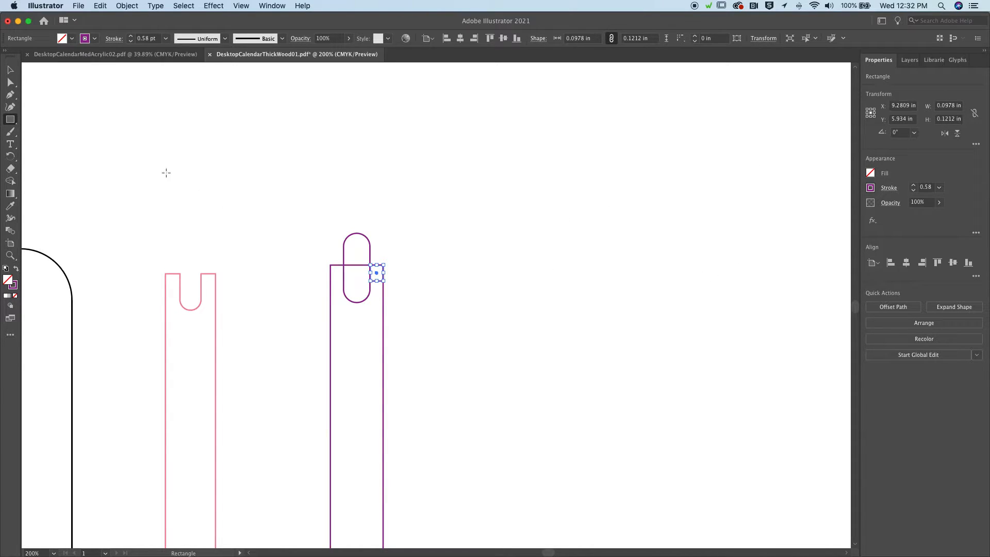
pyautogui.press('Delete')
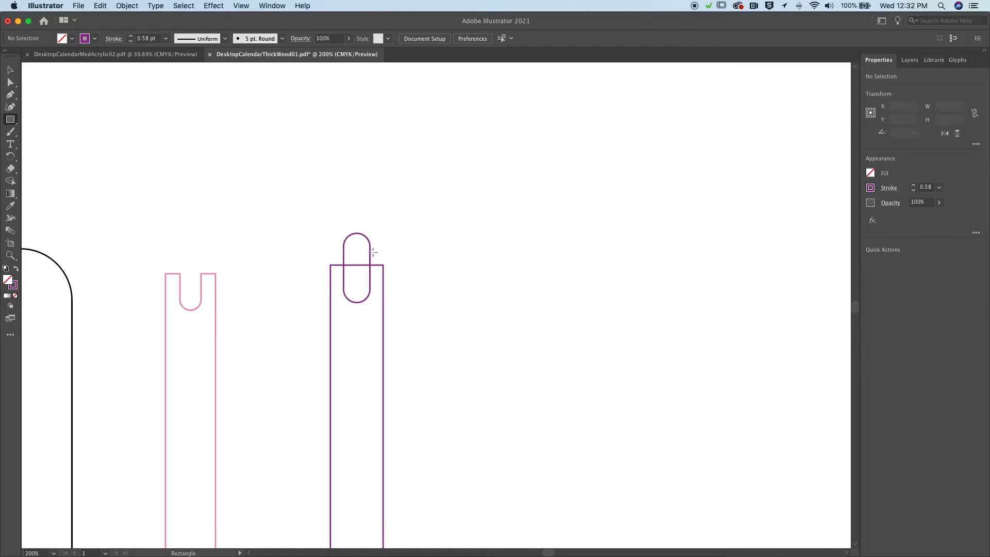
# Step: Set the capsule's width to 0.198 in
pyautogui.press('v')
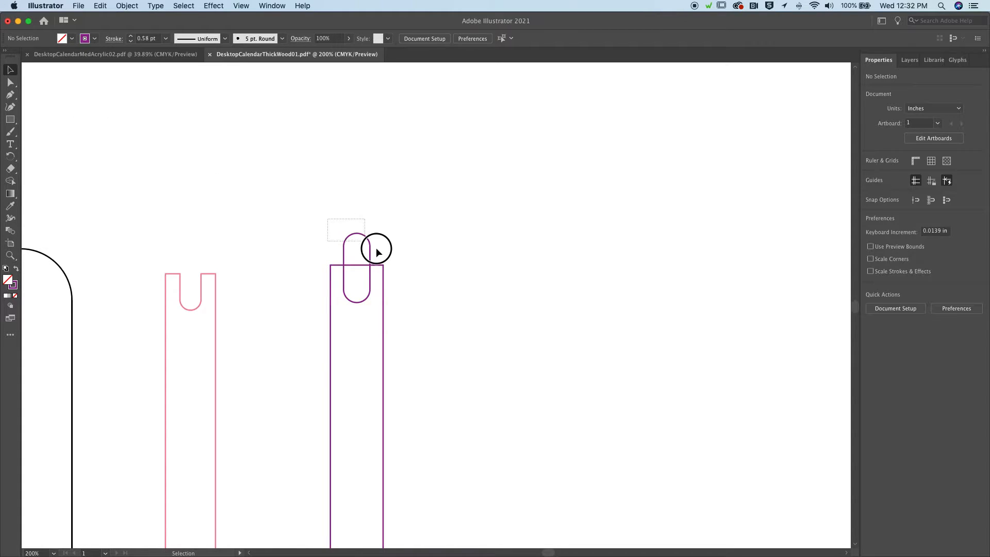
pyautogui.click(370, 250)
pyautogui.click(953, 106)
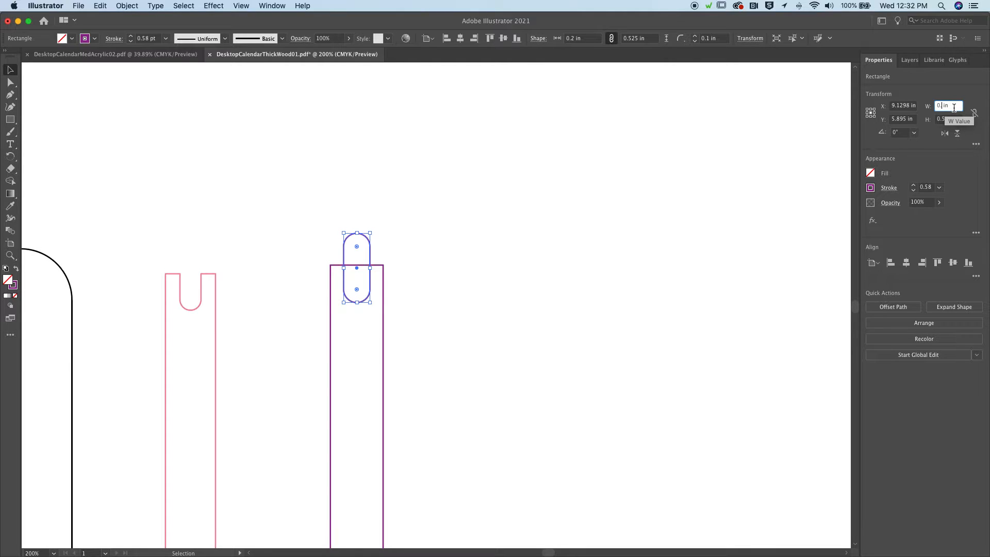
pyautogui.write('198')
pyautogui.press('Return')
pyautogui.moveTo(276, 192); pyautogui.dragTo(433, 324)
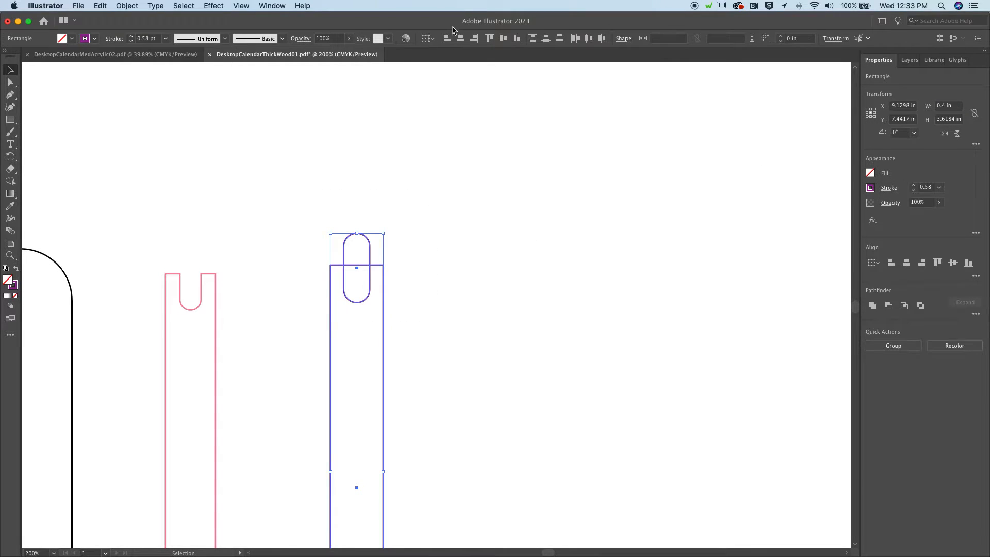
pyautogui.click(247, 223)
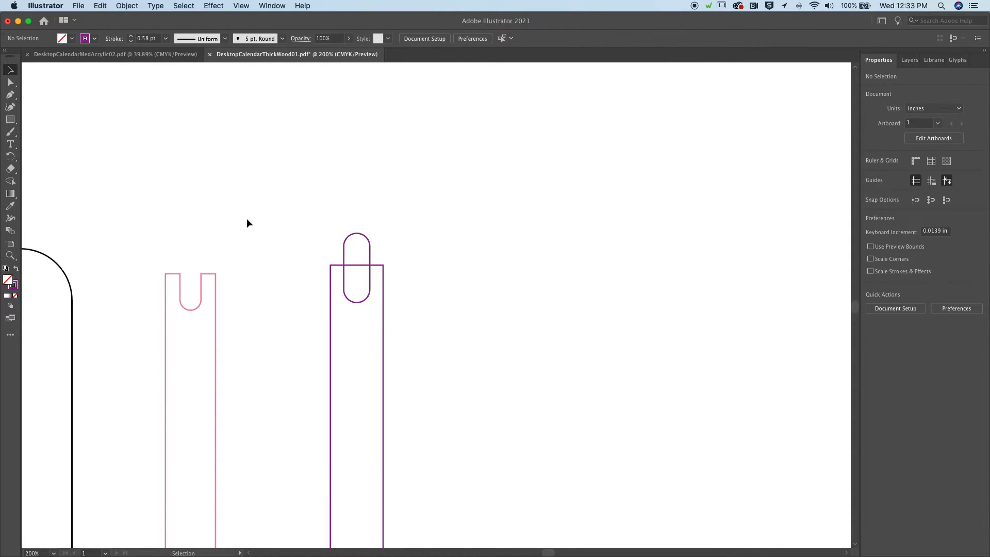
# Step: Check the wall width beside the narrowed capsule by drawing a temporary rectangle across it, and delete that rectangle
pyautogui.click(9, 121)
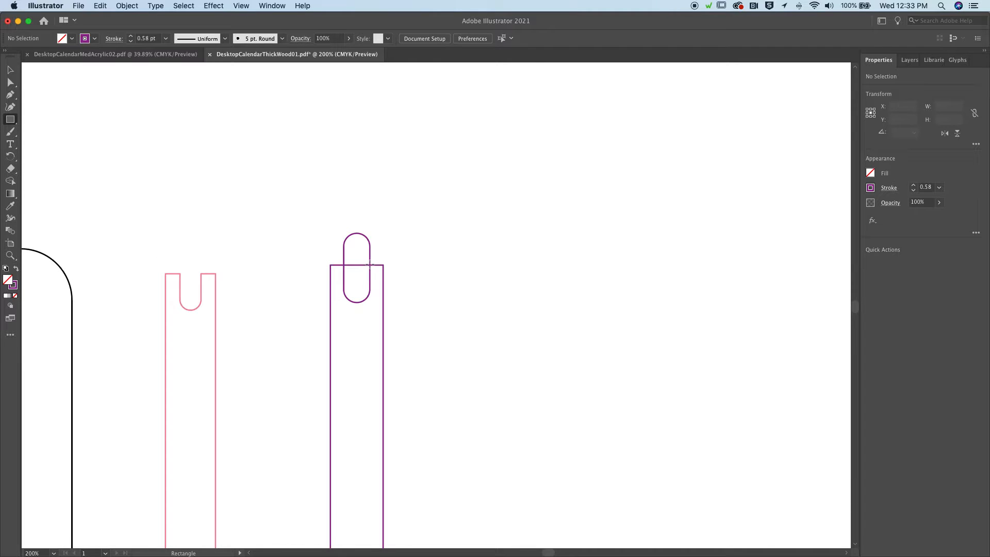
pyautogui.moveTo(369, 265); pyautogui.dragTo(385, 283)
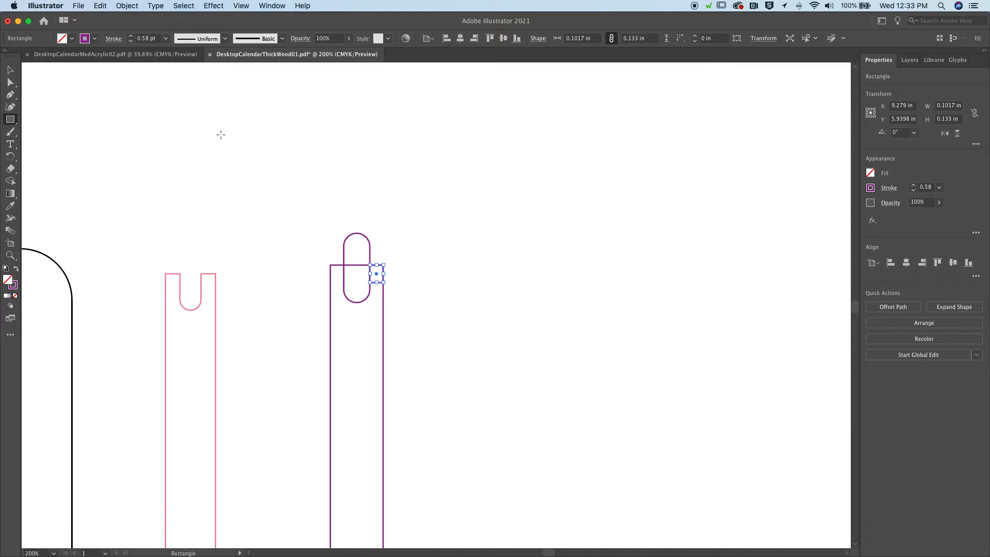
pyautogui.press('Delete')
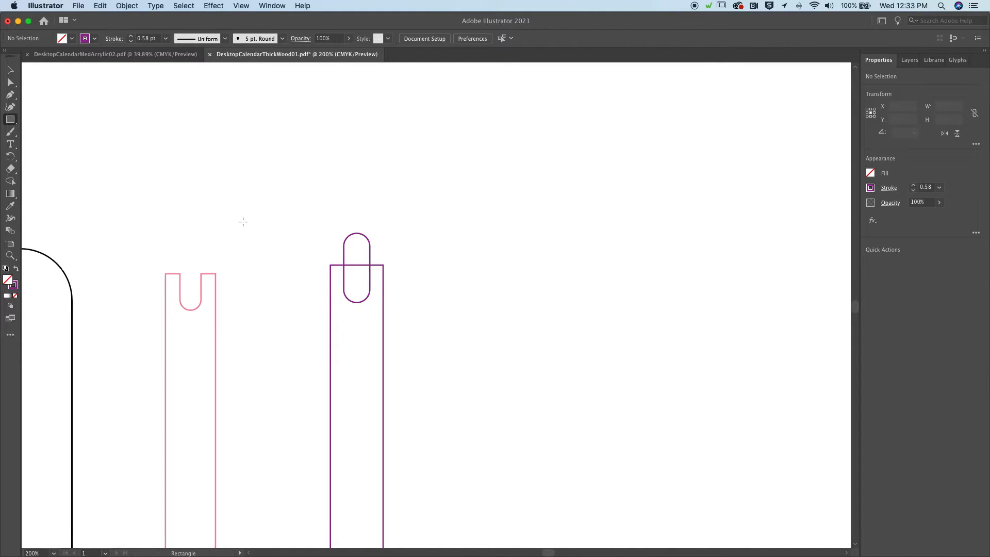
pyautogui.press('super+minus')
pyautogui.press('super+minus')
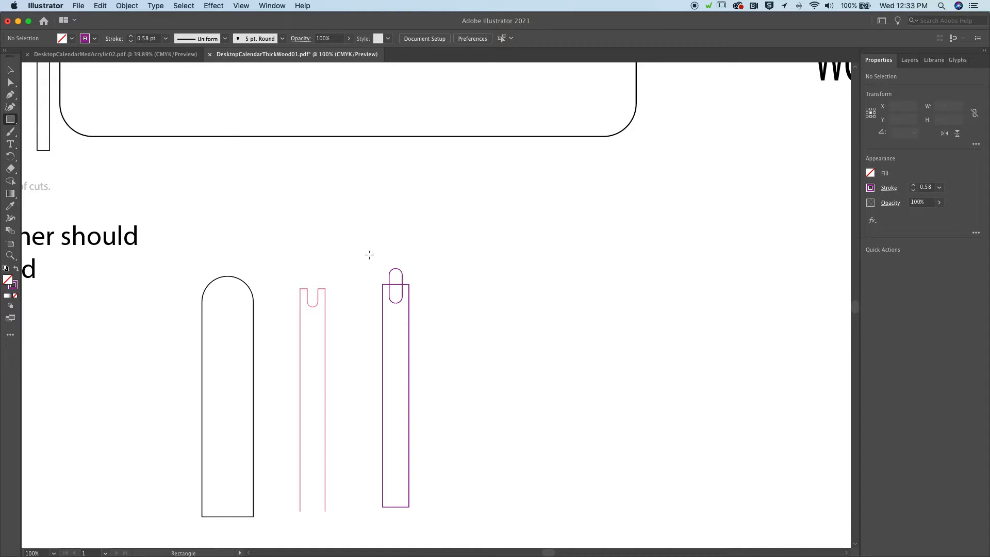
pyautogui.moveTo(369, 254); pyautogui.dragTo(433, 330)
pyautogui.press('Delete')
pyautogui.press('v')
# Step: Divide the overlapping capsule and purple rectangle with Pathfinder and ungroup the resulting pieces
pyautogui.moveTo(384, 283); pyautogui.dragTo(468, 375)
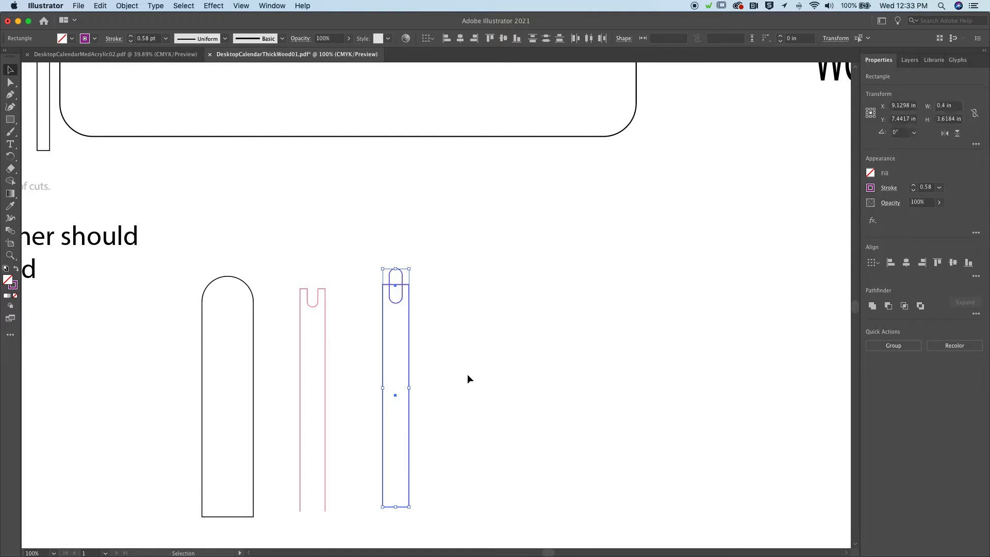
pyautogui.click(975, 314)
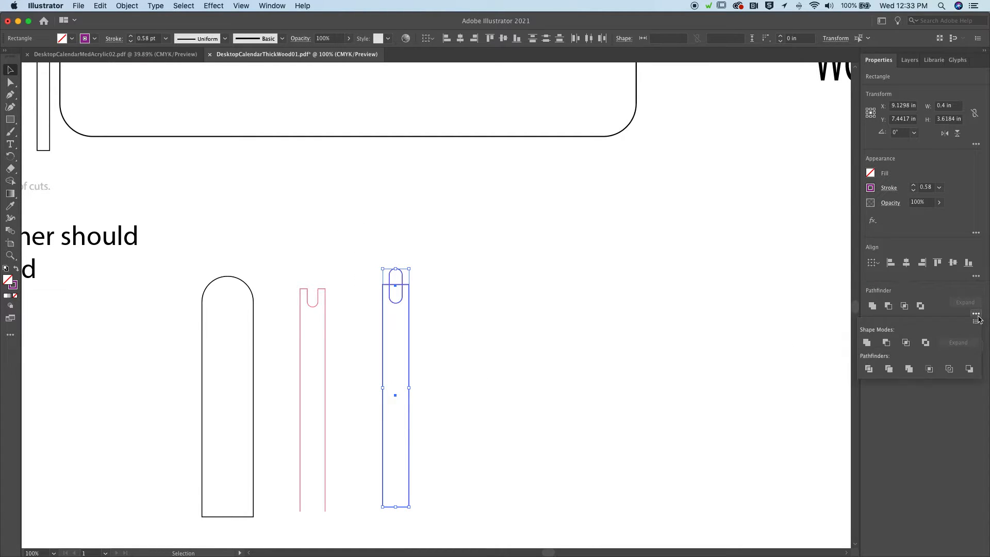
pyautogui.click(870, 369)
pyautogui.click(505, 326)
pyautogui.click(404, 295)
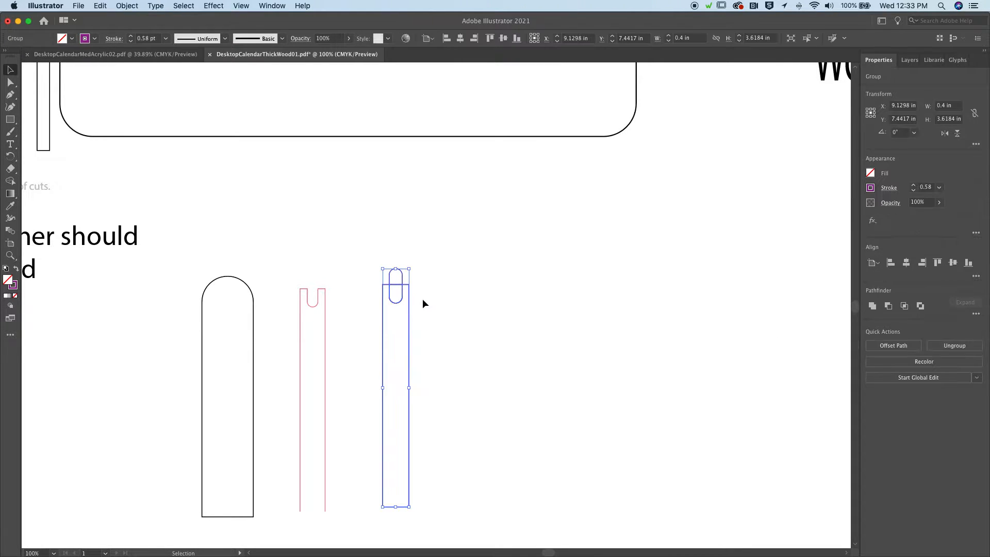
pyautogui.click(954, 345)
pyautogui.click(416, 302)
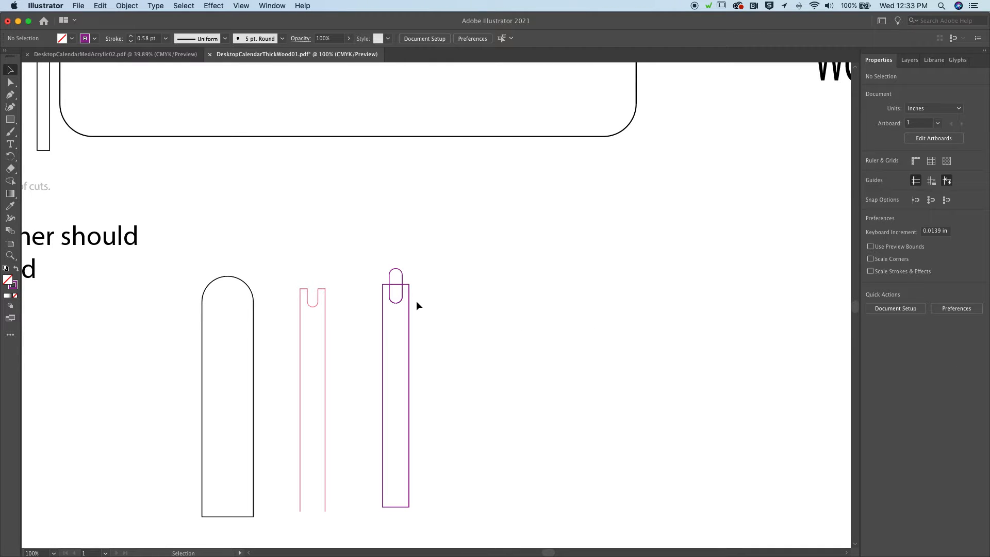
# Step: Delete the capsule's protruding cap and the piece inside the slot, leaving an open U-shaped notch in the purple rectangle
pyautogui.click(397, 270)
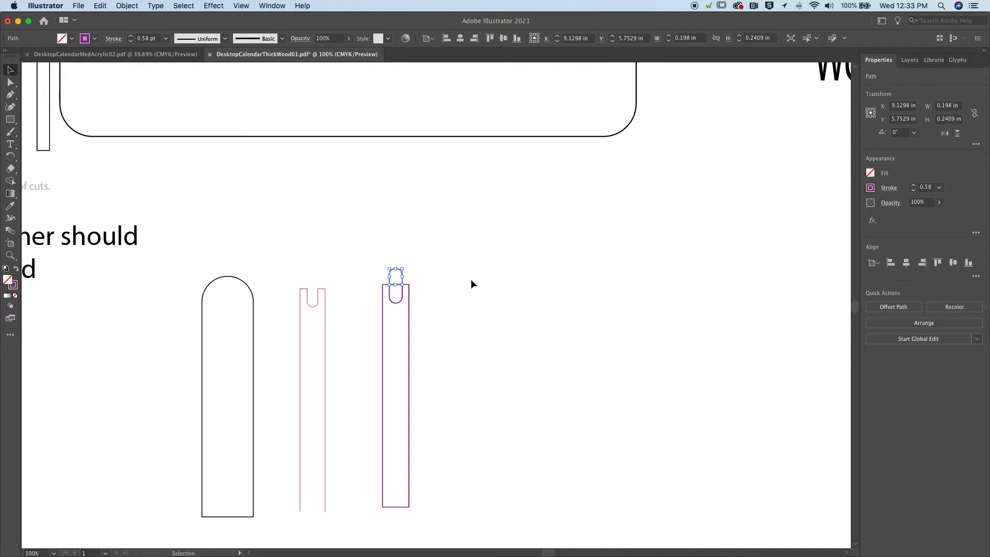
pyautogui.press('Delete')
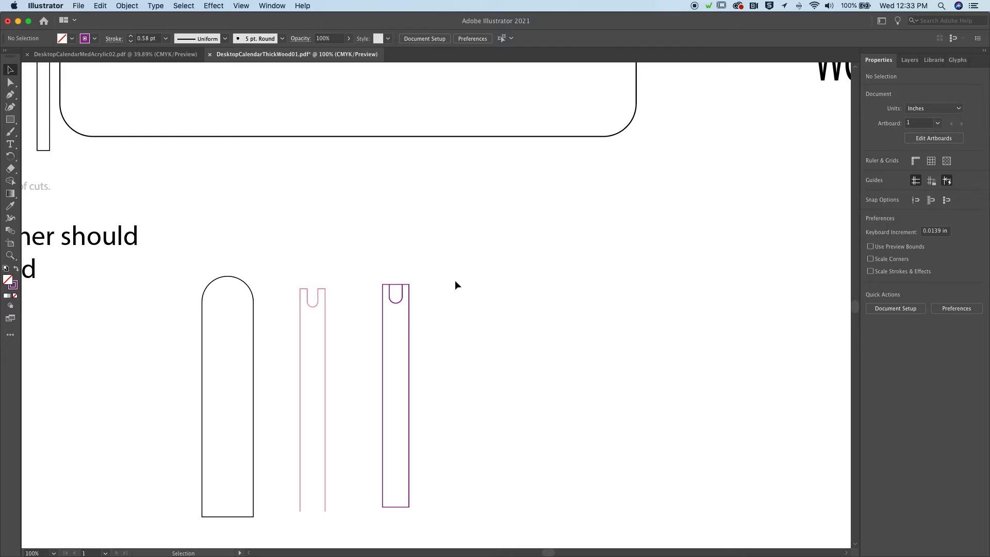
pyautogui.click(393, 279)
pyautogui.click(512, 316)
pyautogui.click(9, 85)
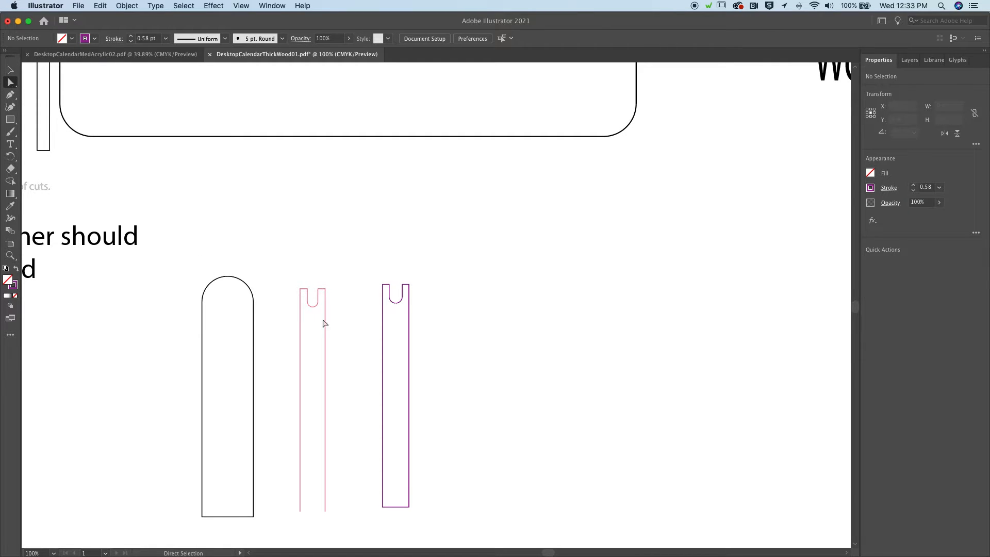
# Step: Cut the purple notched outline's path at both of its bottom corner anchor points
pyautogui.press('super+equal')
pyautogui.press('super+equal')
pyautogui.press('super+equal')
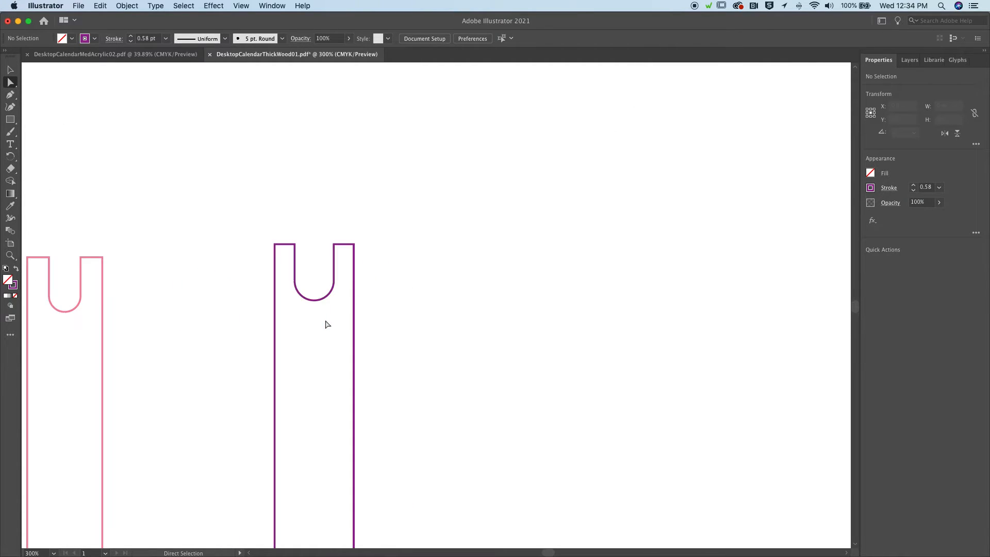
pyautogui.scroll(-10, 324, 325)
pyautogui.scroll(-3, 360, 301)
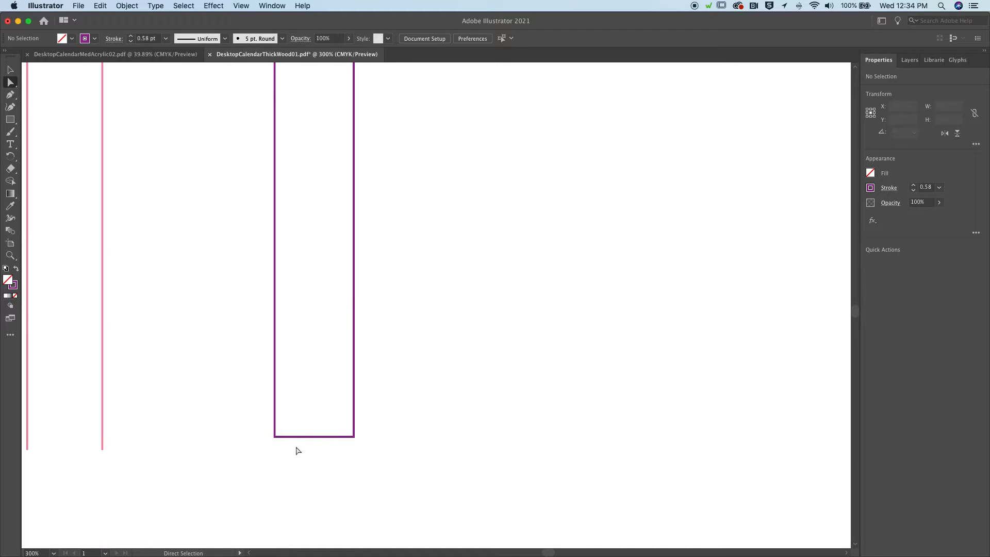
pyautogui.moveTo(252, 417); pyautogui.dragTo(307, 447)
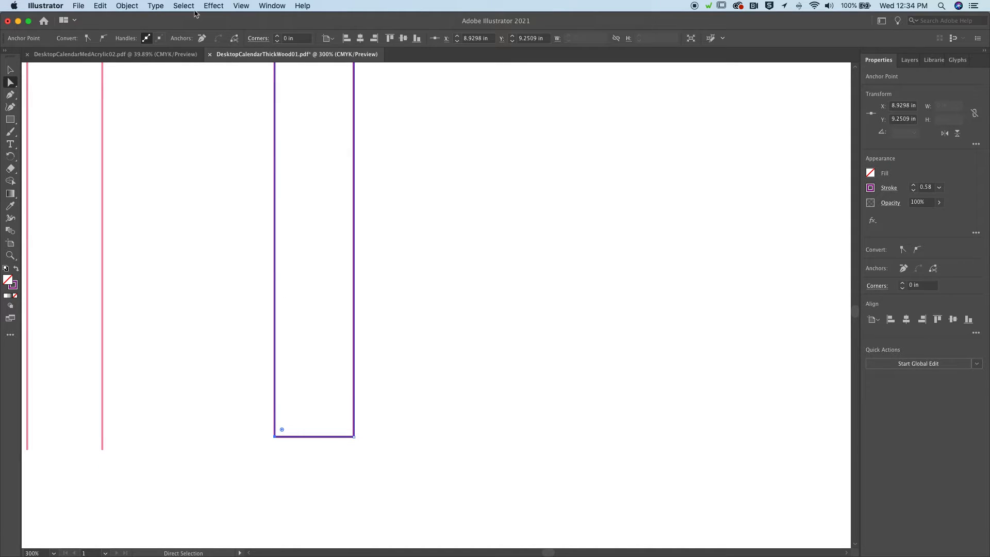
pyautogui.click(235, 39)
pyautogui.click(353, 437)
pyautogui.click(235, 39)
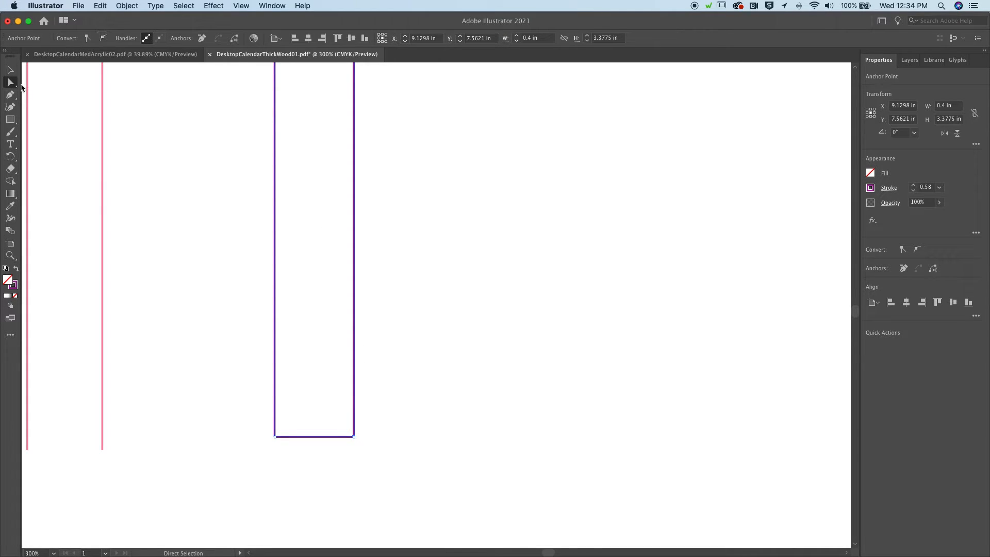
# Step: Delete the separated bottom edge of the purple notched outline, leaving that end open like the pink one
pyautogui.click(299, 459)
pyautogui.click(304, 436)
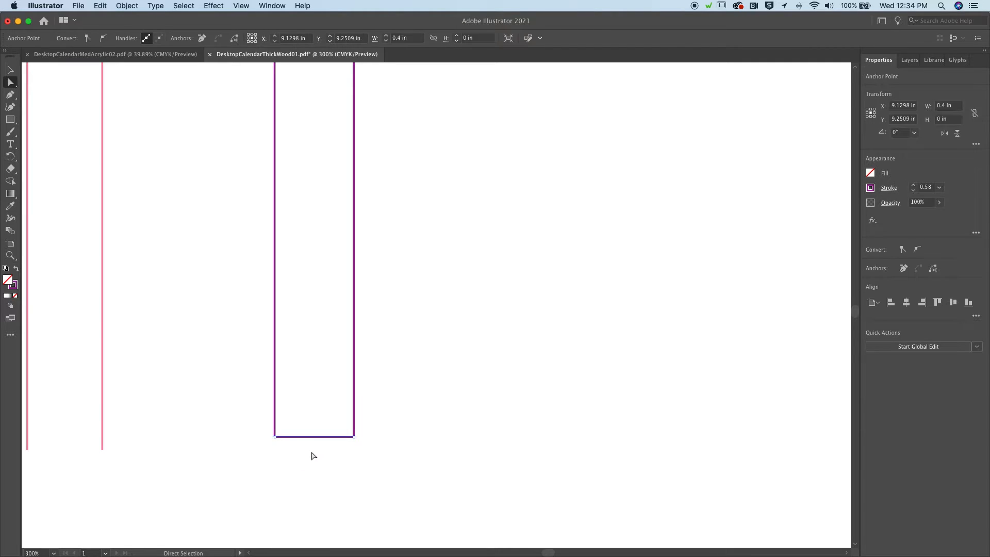
pyautogui.press('Delete')
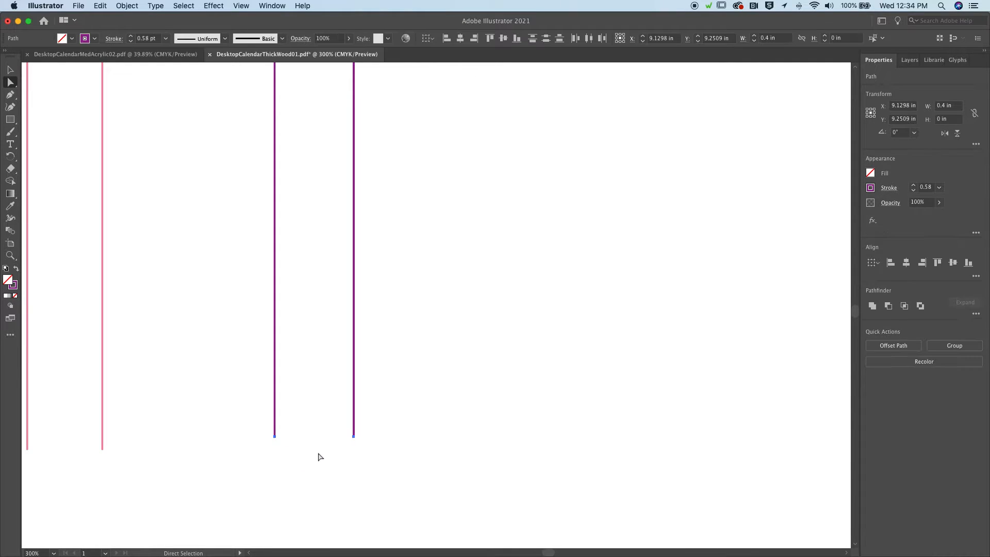
pyautogui.click(11, 69)
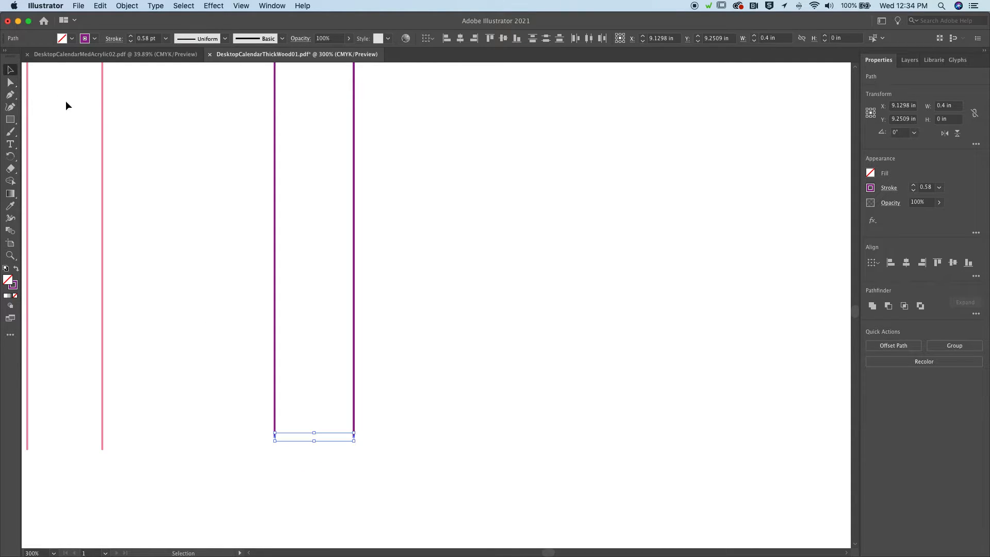
pyautogui.click(153, 148)
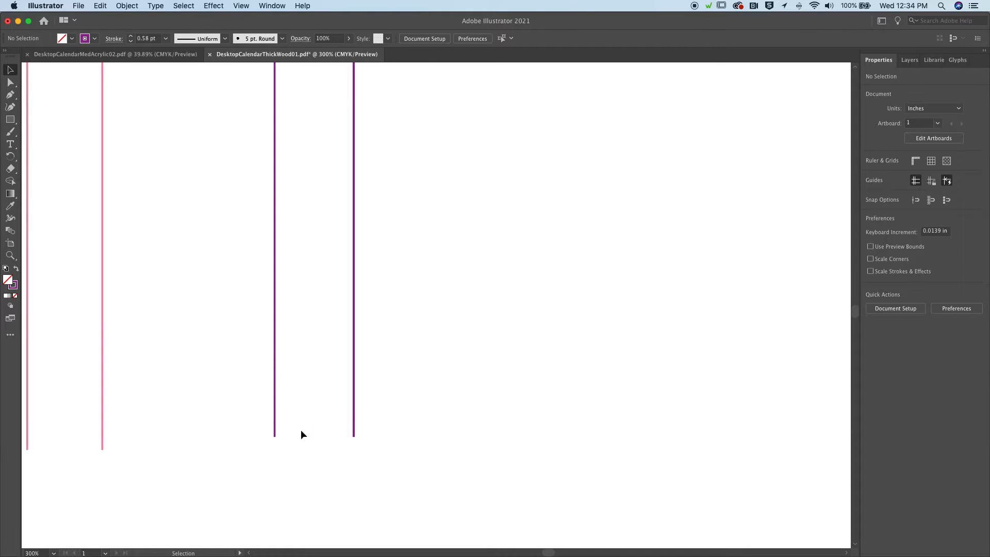
pyautogui.click(318, 467)
# Step: Examine the dimensions of the rounded black piece, the pink notched outline and the purple notched outline
pyautogui.press('super+minus')
pyautogui.press('super+minus')
pyautogui.press('super+minus')
pyautogui.press('super+minus')
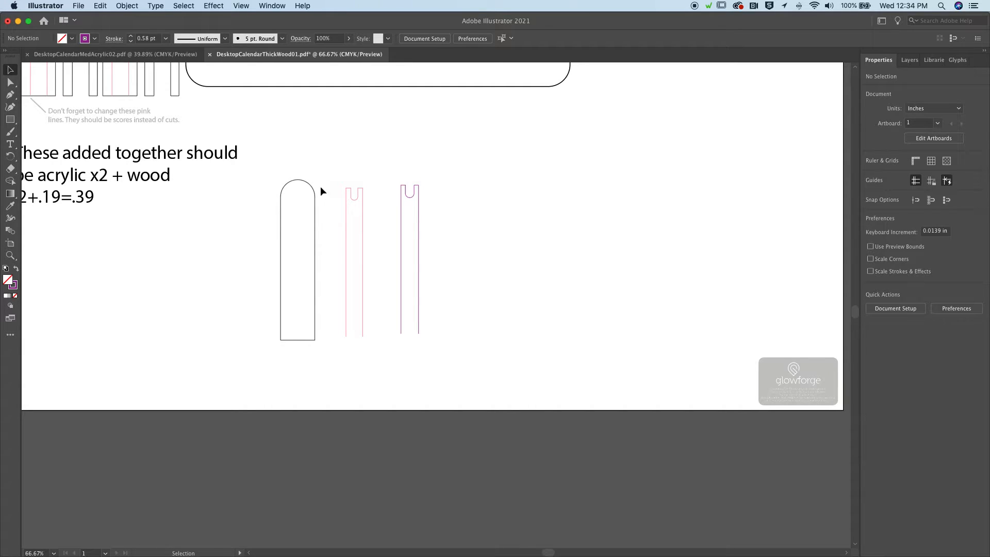
pyautogui.click(317, 237)
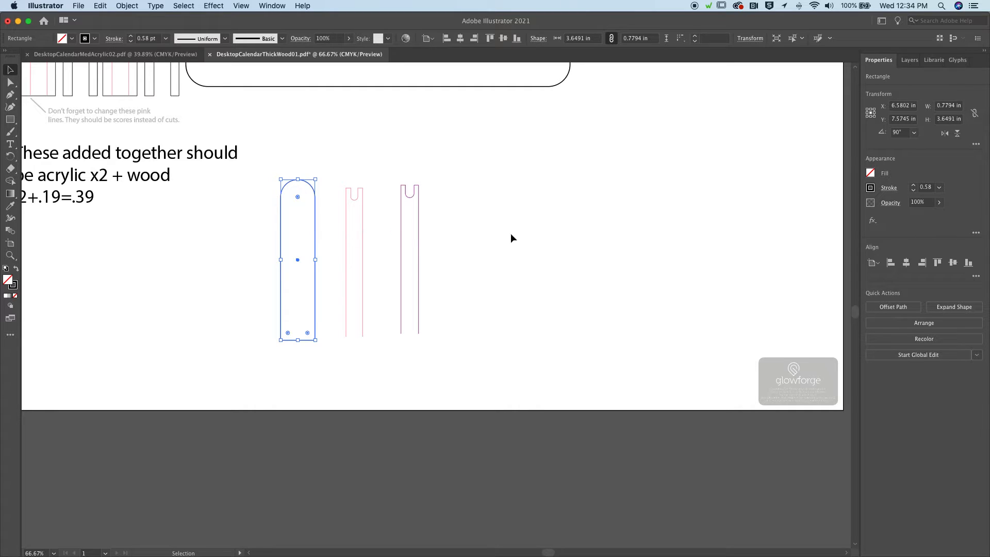
pyautogui.moveTo(341, 162); pyautogui.dragTo(457, 276)
pyautogui.click(622, 242)
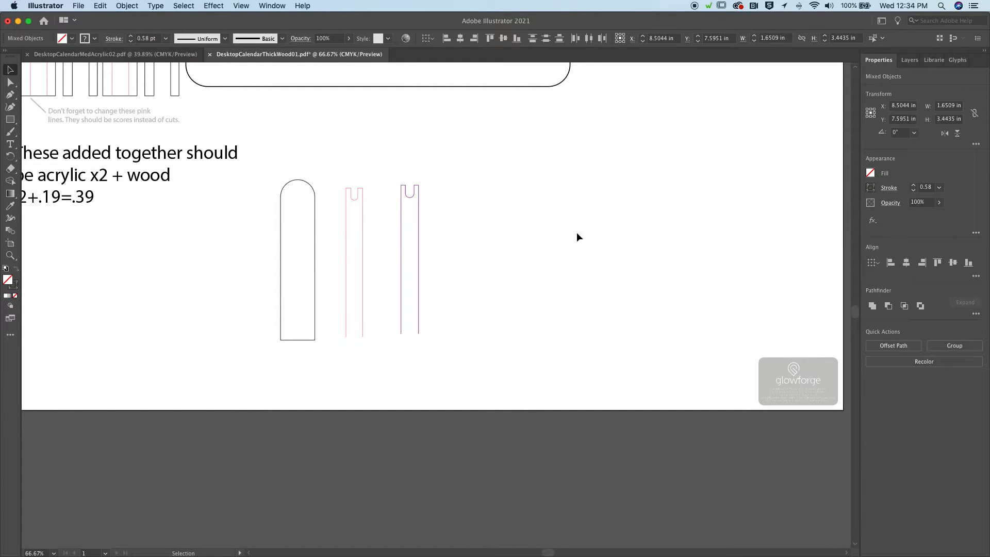
pyautogui.click(346, 193)
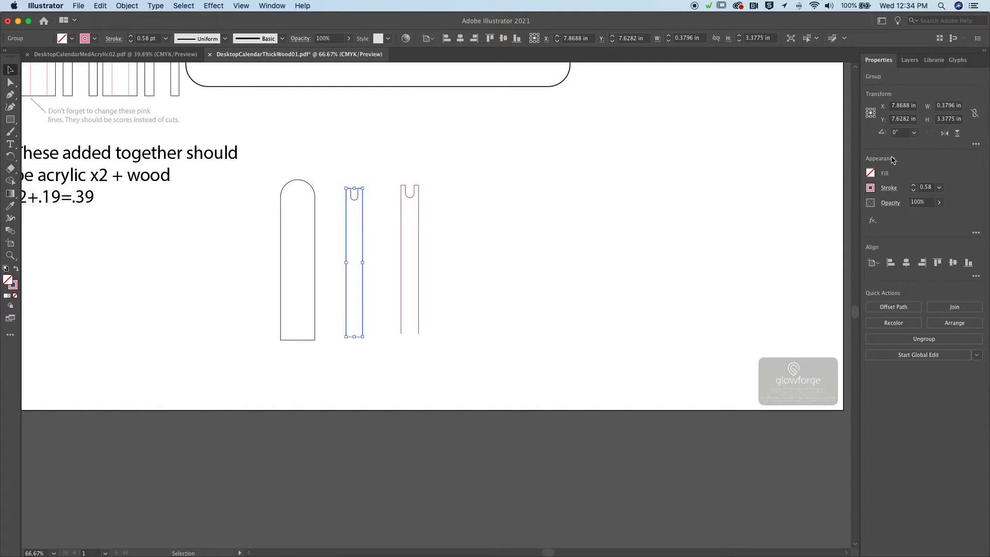
pyautogui.moveTo(392, 166); pyautogui.dragTo(435, 232)
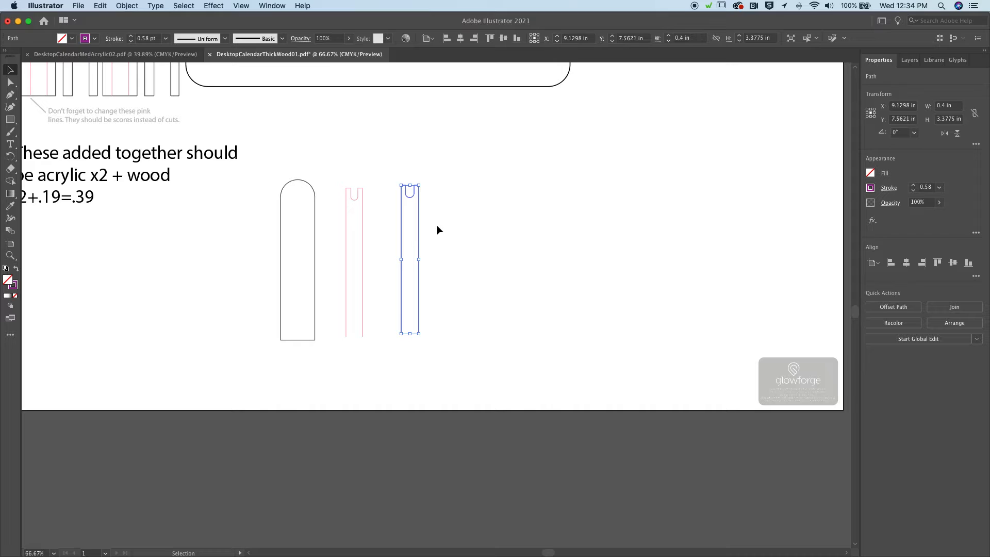
pyautogui.click(463, 214)
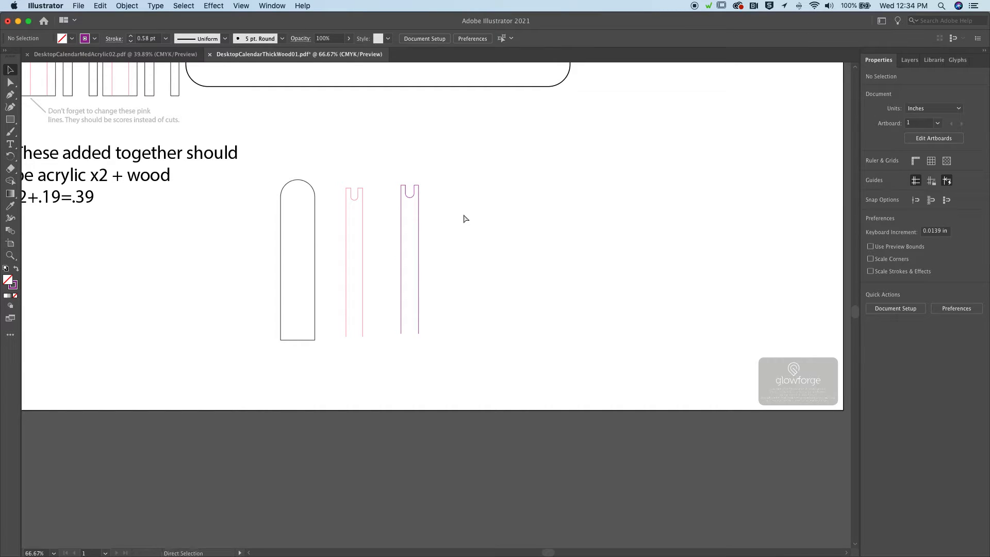
# Step: Open the Calculator app and place it beside the Illustrator window, narrowed to make room for it
pyautogui.press('super+space')
pyautogui.write('cal')
pyautogui.press('Return')
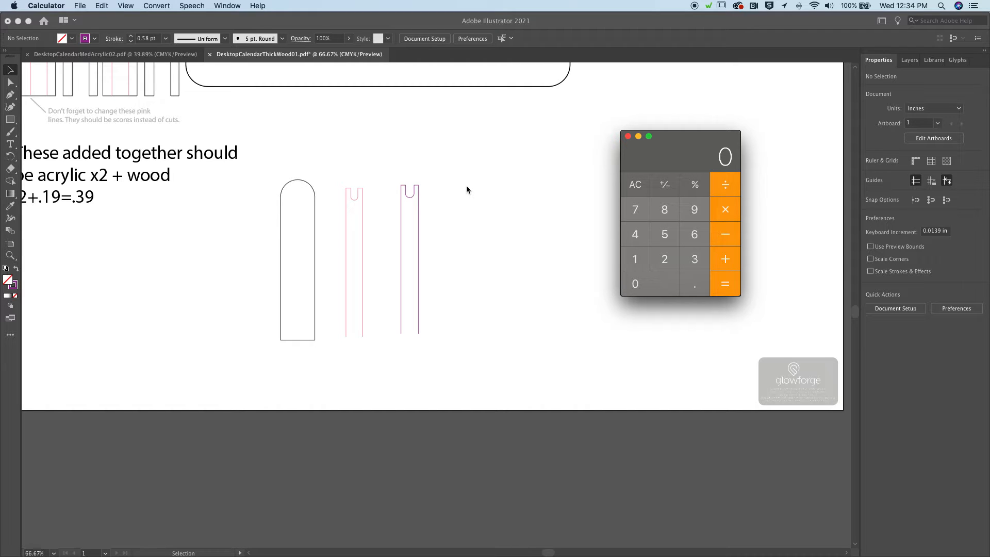
pyautogui.click(639, 190)
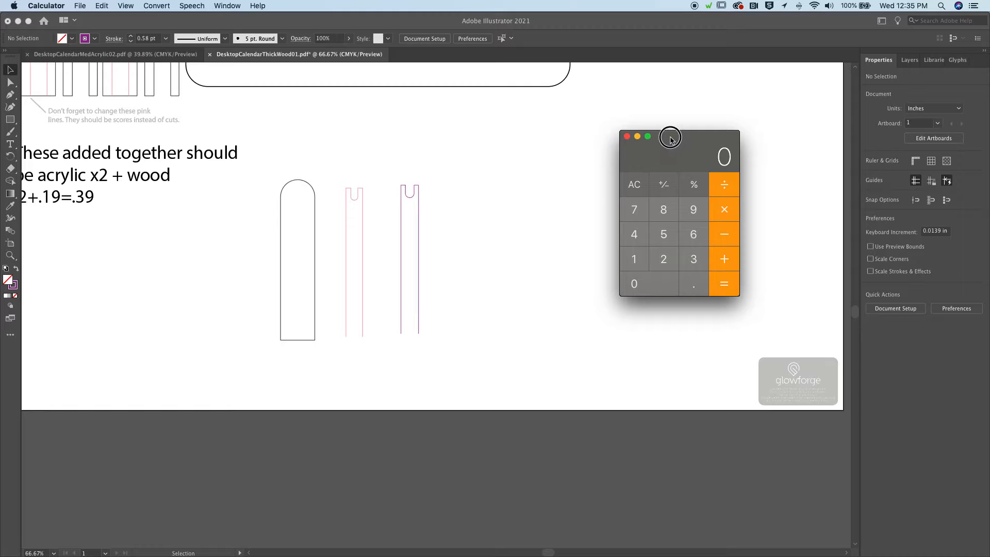
pyautogui.moveTo(672, 137); pyautogui.dragTo(618, 152)
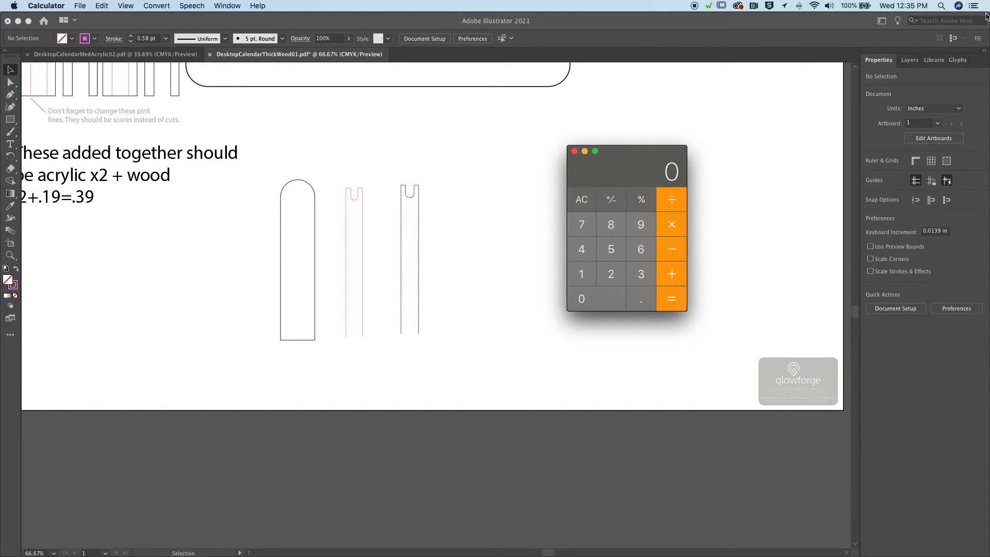
pyautogui.moveTo(988, 13); pyautogui.dragTo(825, 6)
pyautogui.hotkey('ctrl', 'Up')
pyautogui.click(756, 179)
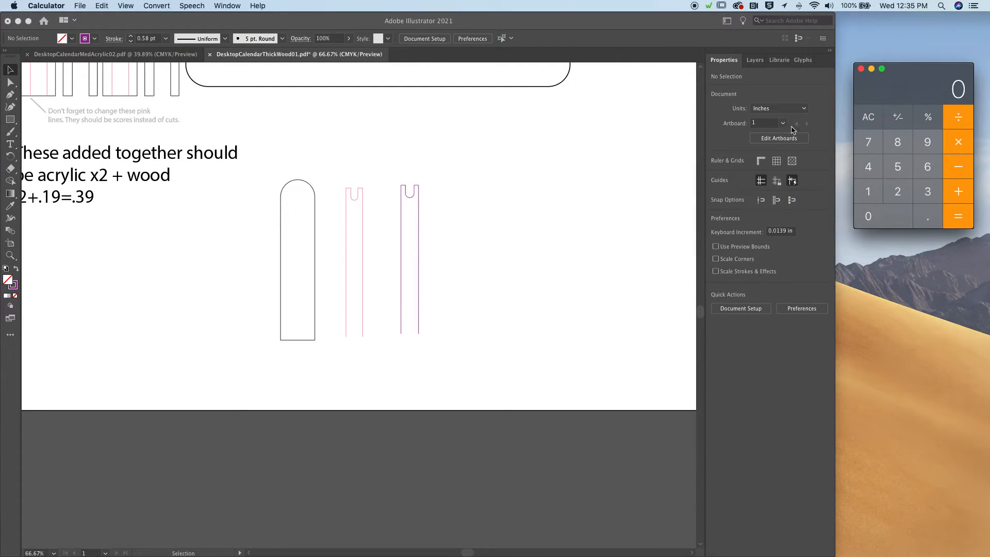
# Step: Calculate the width difference between the purple and pink notched outlines as 0.4 minus 0.3796
pyautogui.click(385, 163)
pyautogui.moveTo(384, 163); pyautogui.dragTo(446, 237)
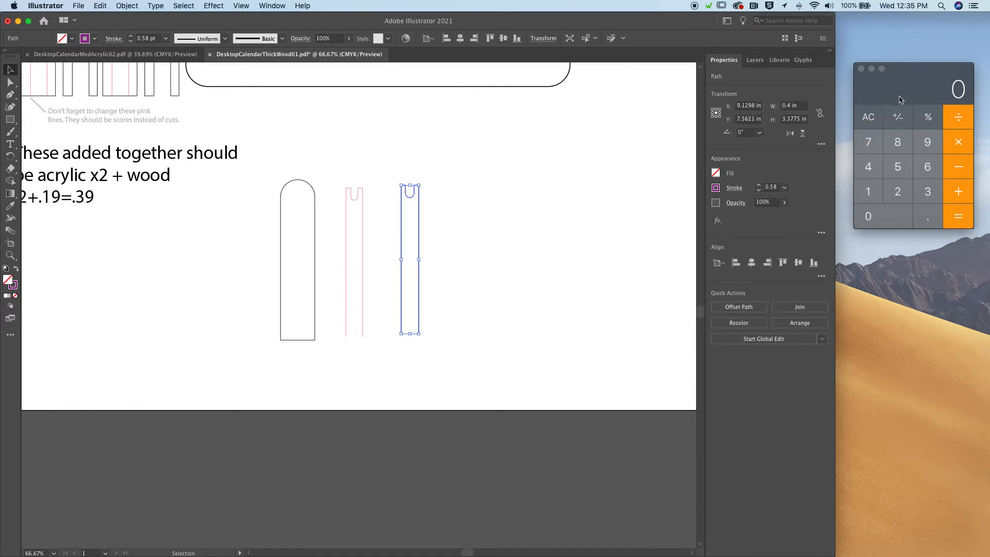
pyautogui.click(927, 217)
pyautogui.click(868, 167)
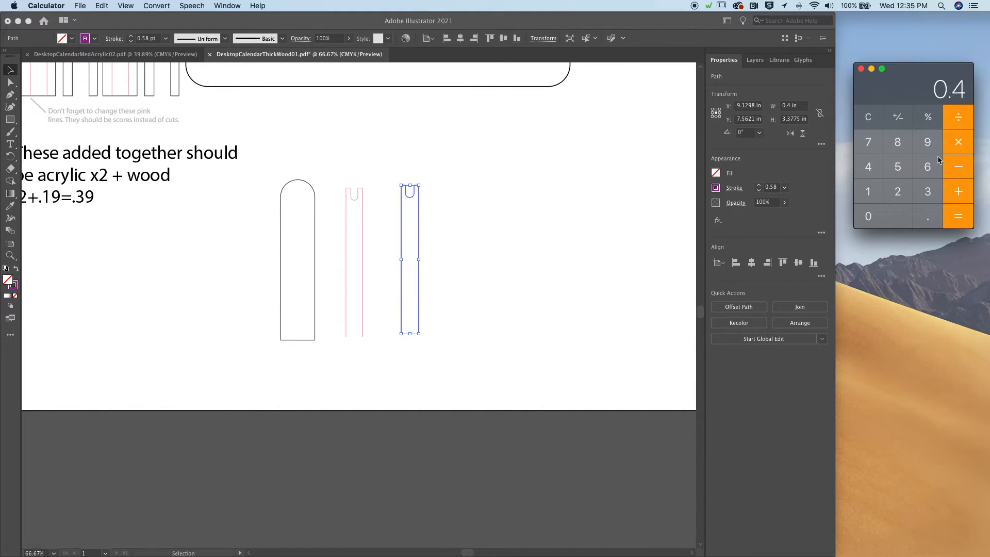
pyautogui.moveTo(319, 159); pyautogui.dragTo(373, 231)
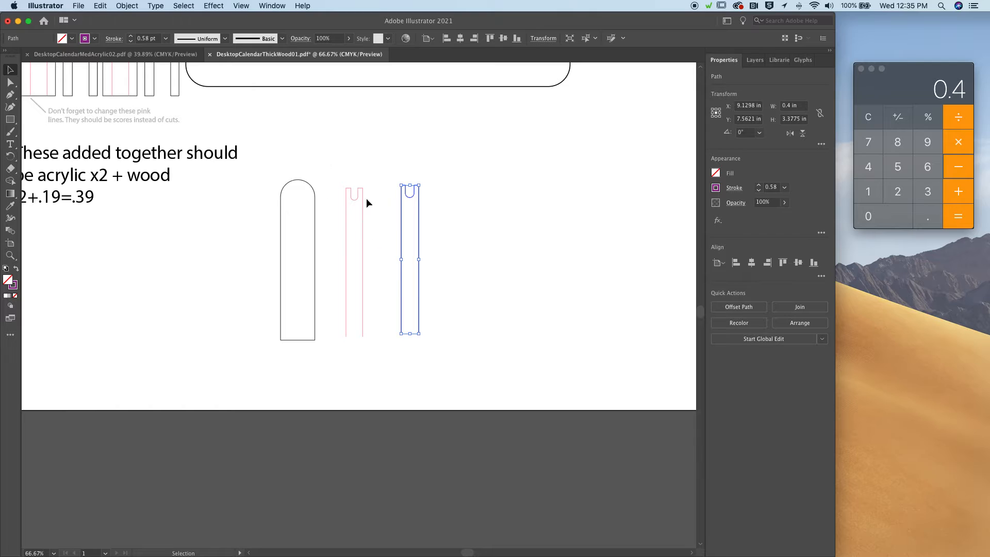
pyautogui.click(331, 166)
pyautogui.moveTo(330, 166); pyautogui.dragTo(367, 222)
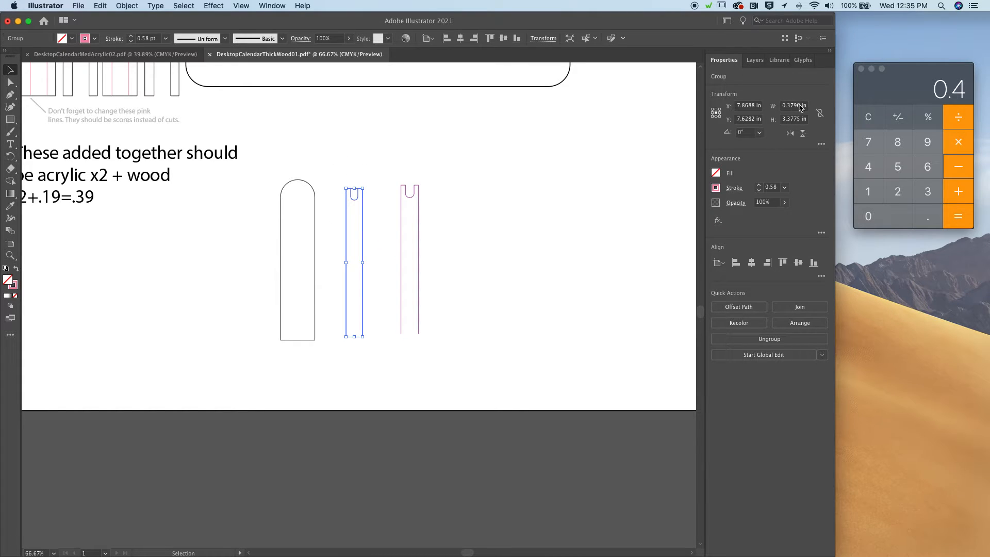
pyautogui.click(793, 105)
pyautogui.click(901, 98)
pyautogui.write('0.3796')
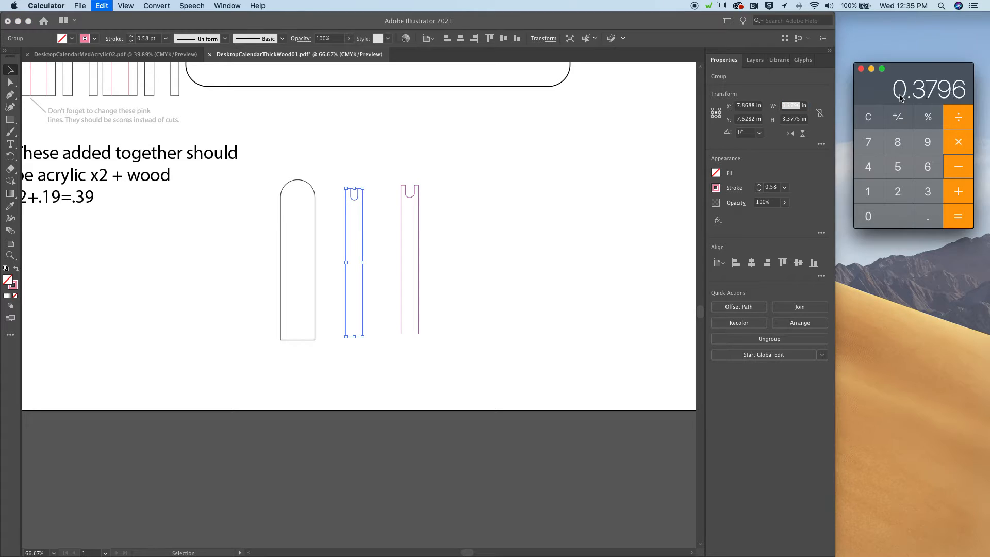
pyautogui.click(958, 216)
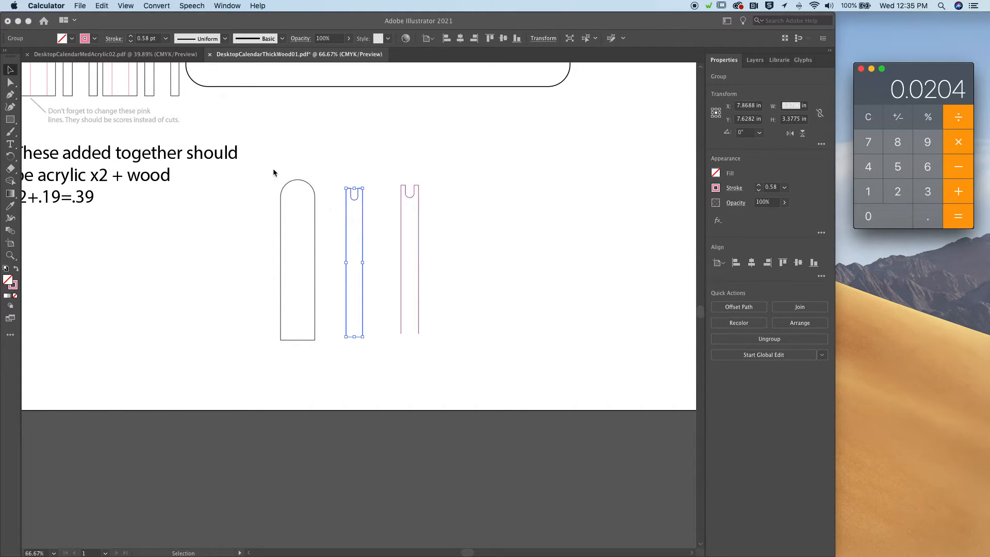
# Step: Try to apply the copied 0.0204 value as the rounded black piece's width, and undo that change
pyautogui.click(295, 200)
pyautogui.click(314, 204)
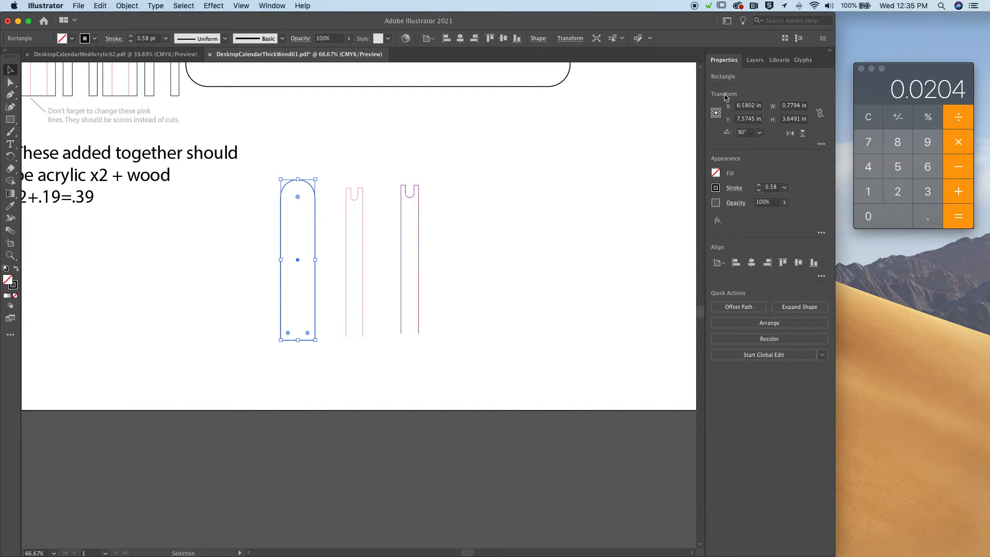
pyautogui.doubleClick(799, 106)
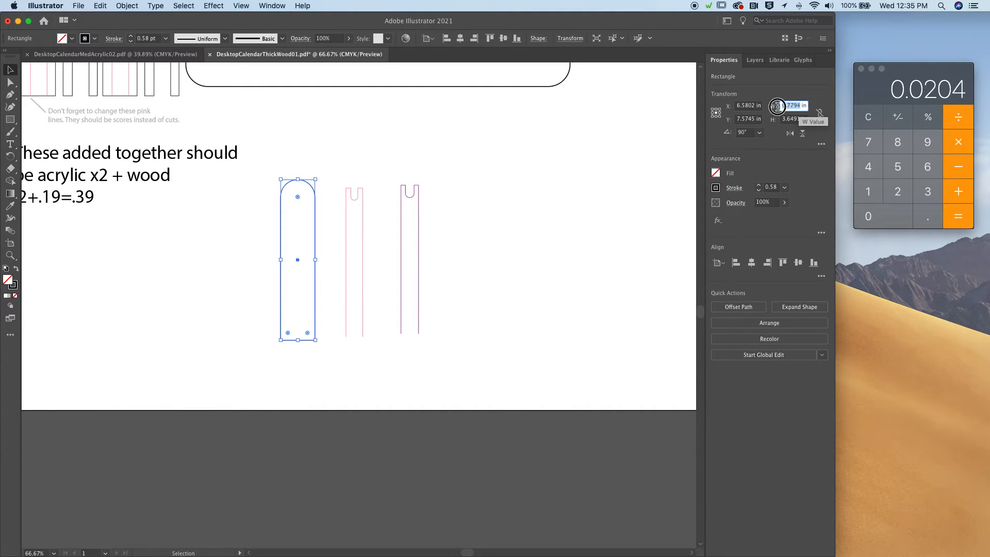
pyautogui.click(928, 83)
pyautogui.press('super+Tab')
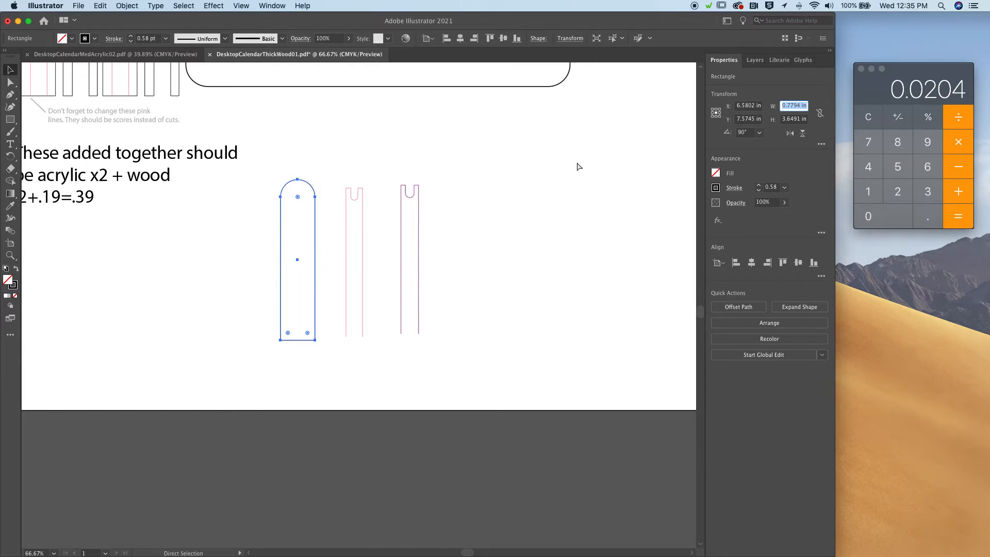
pyautogui.write('0.0204')
pyautogui.press('super+a')
pyautogui.press('super+c')
pyautogui.press('Return')
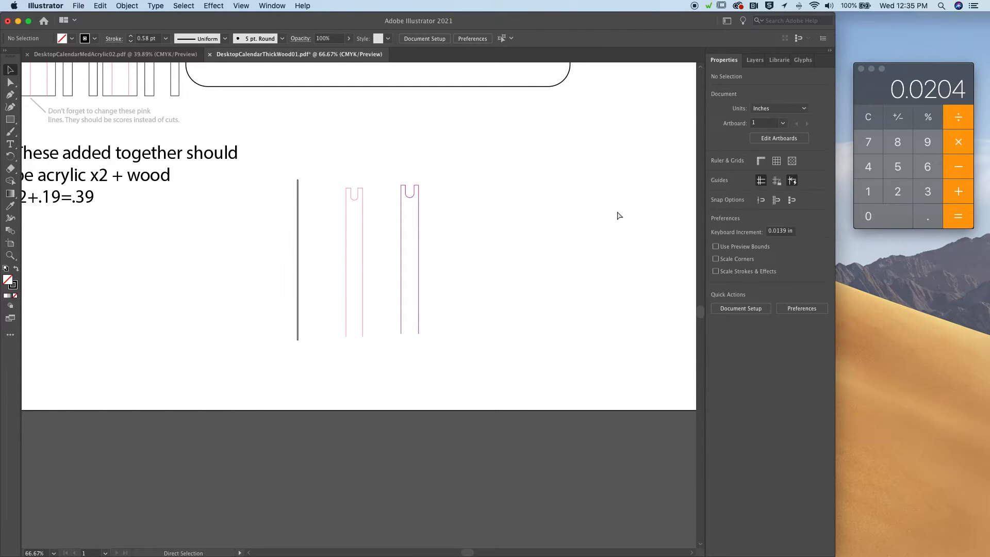
pyautogui.press('super+z')
pyautogui.click(601, 203)
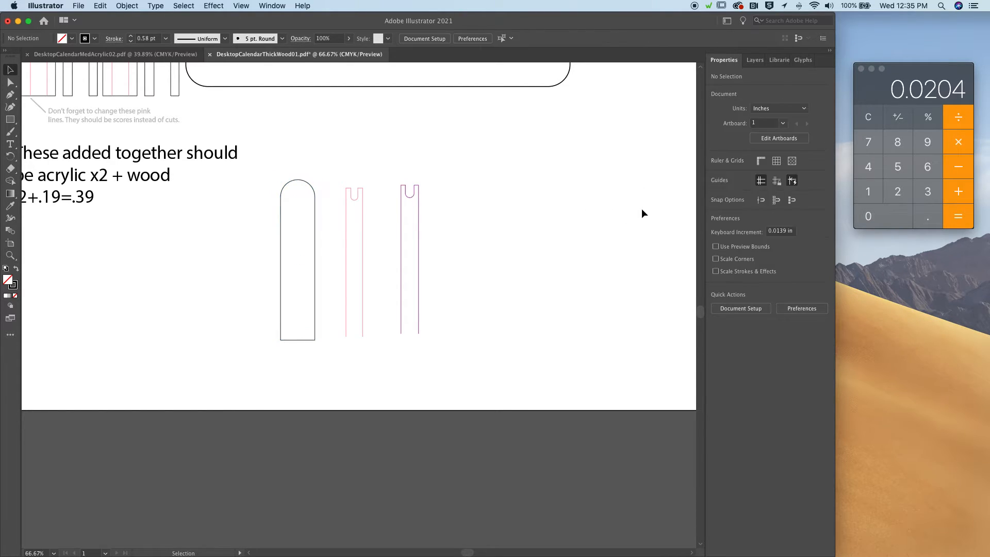
# Step: Paste the calculated 0.0204 as a text note in the empty artboard area beside the purple outline
pyautogui.press('super+v')
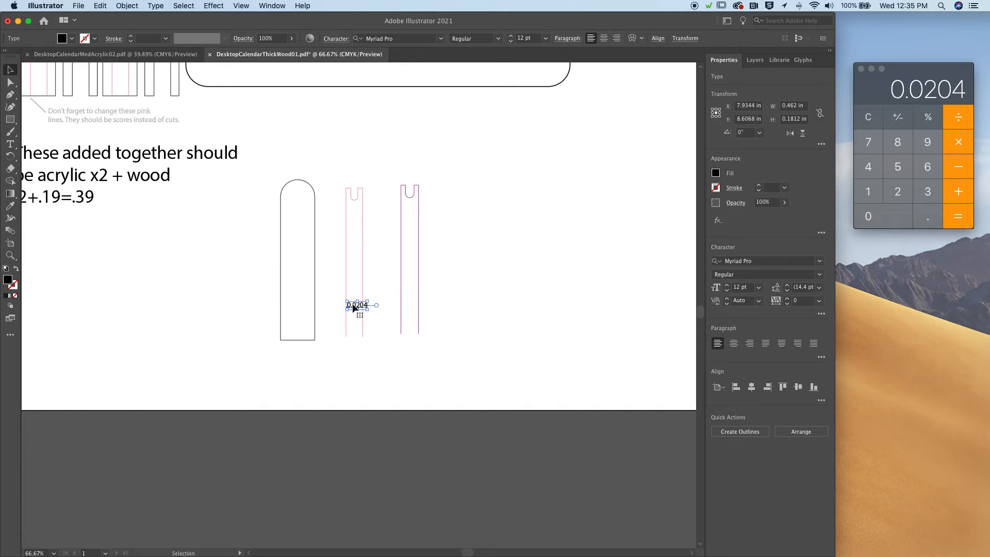
pyautogui.moveTo(359, 309); pyautogui.dragTo(561, 275)
pyautogui.click(392, 265)
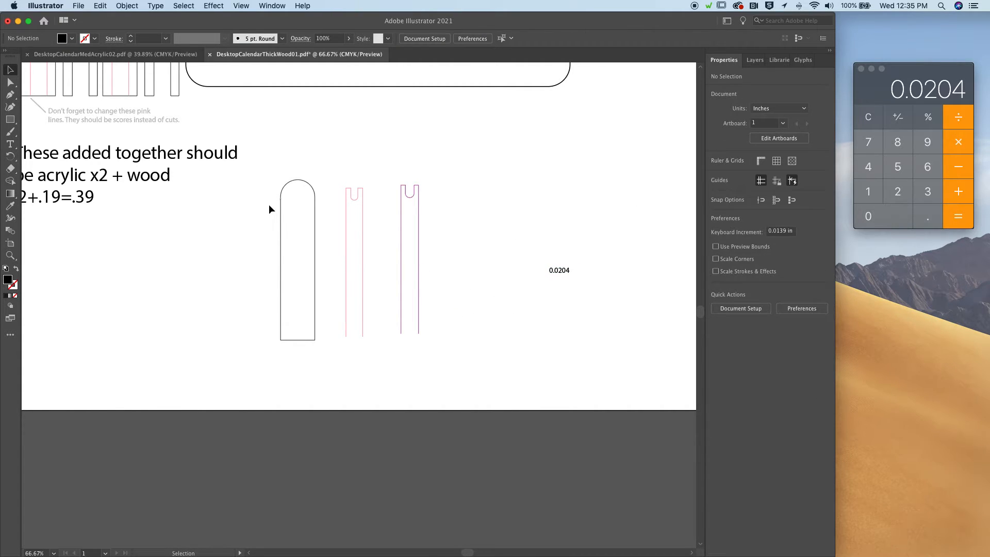
# Step: Try a width of 0.75 in on the rounded black piece, and undo that change
pyautogui.click(313, 223)
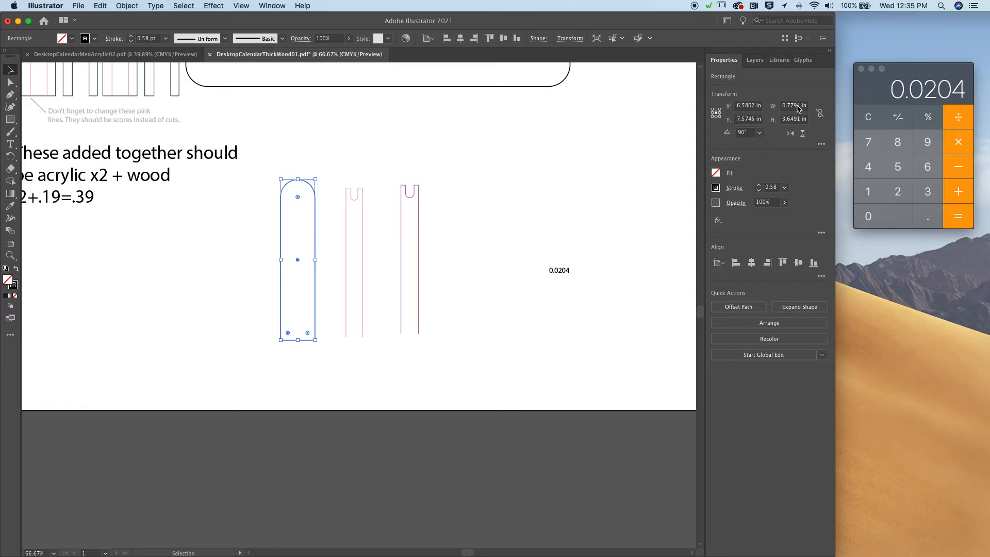
pyautogui.doubleClick(797, 106)
pyautogui.write('0.75')
pyautogui.press('Return')
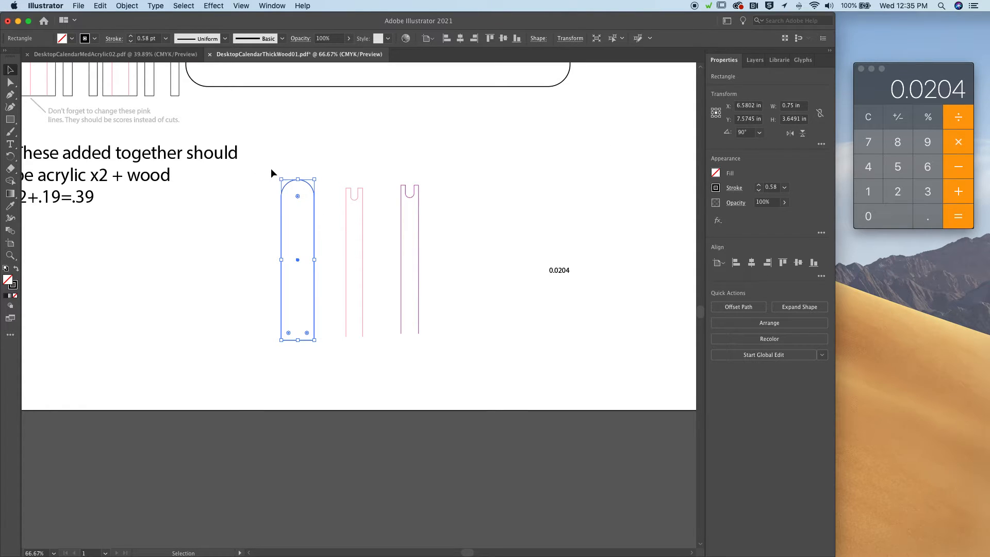
pyautogui.moveTo(271, 161); pyautogui.dragTo(302, 208)
pyautogui.press('super+z')
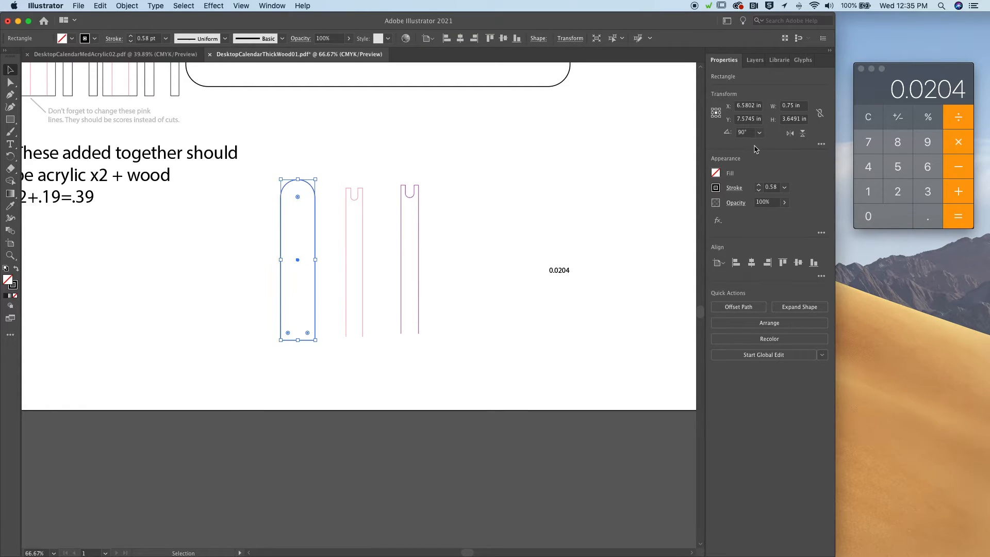
# Step: Calculate the rounded black piece's new width by adding 0.7794 to 0.0204 in the calculator
pyautogui.click(799, 106)
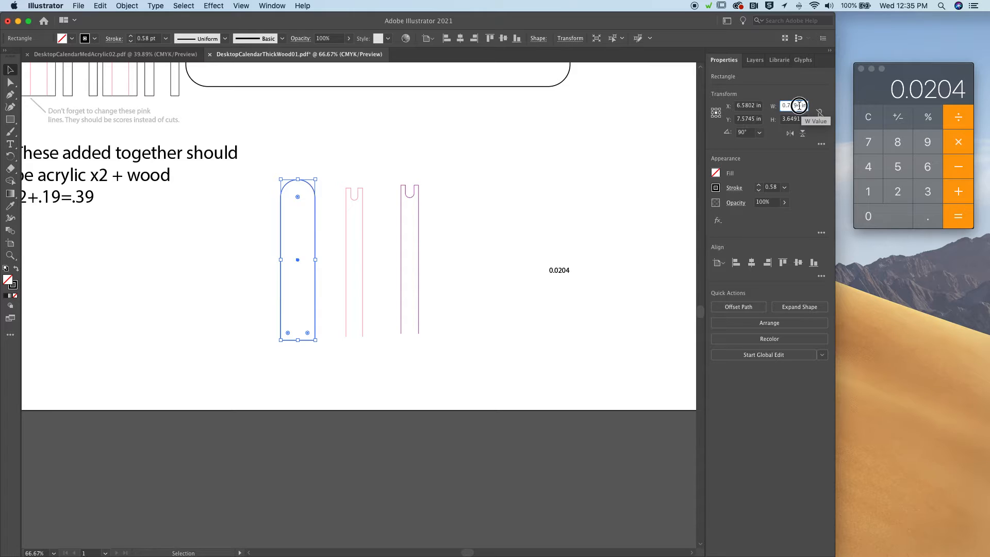
pyautogui.click(958, 192)
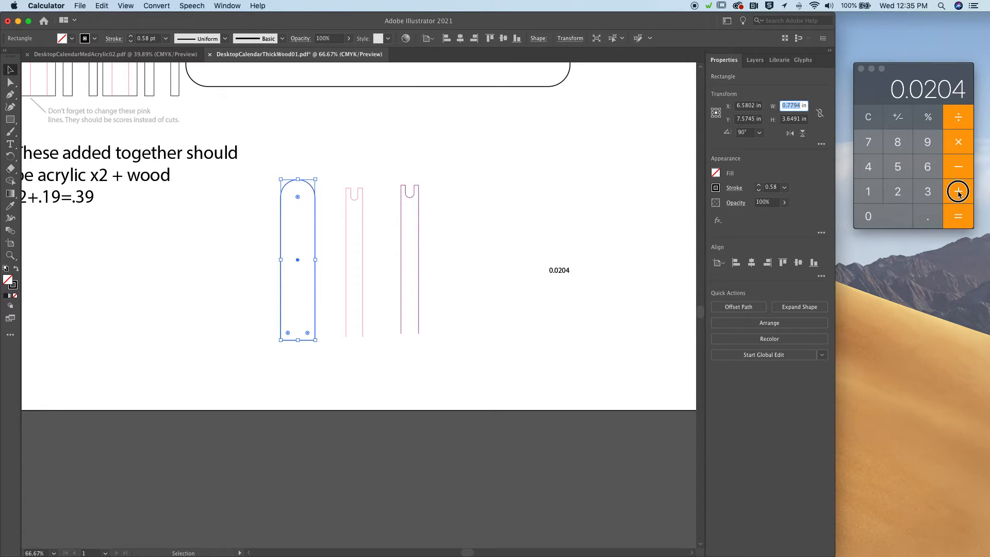
pyautogui.write('0.7794')
pyautogui.press('Return')
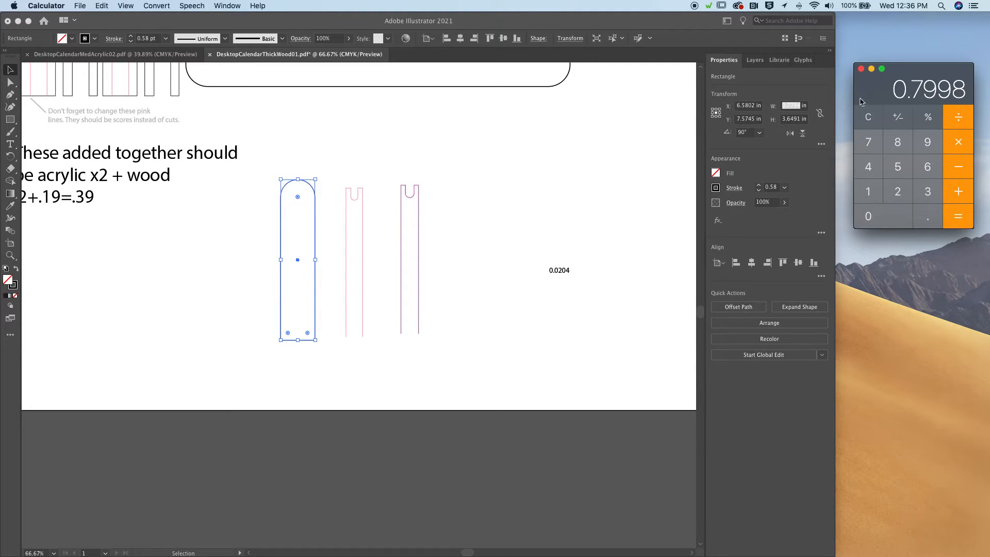
# Step: Set the rounded black piece's width to 0.7998 in
pyautogui.click(791, 108)
pyautogui.write('0.7998')
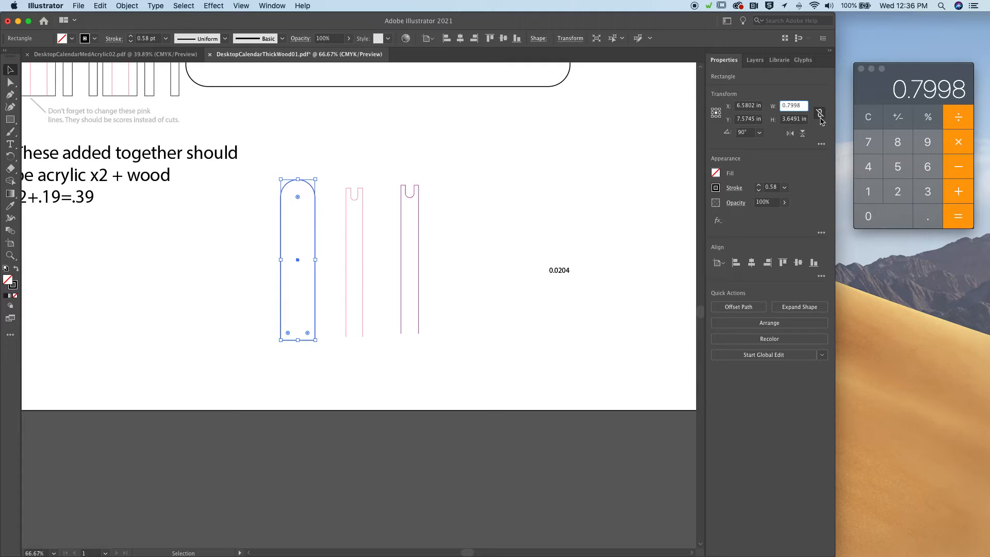
pyautogui.press('Return')
pyautogui.click(387, 200)
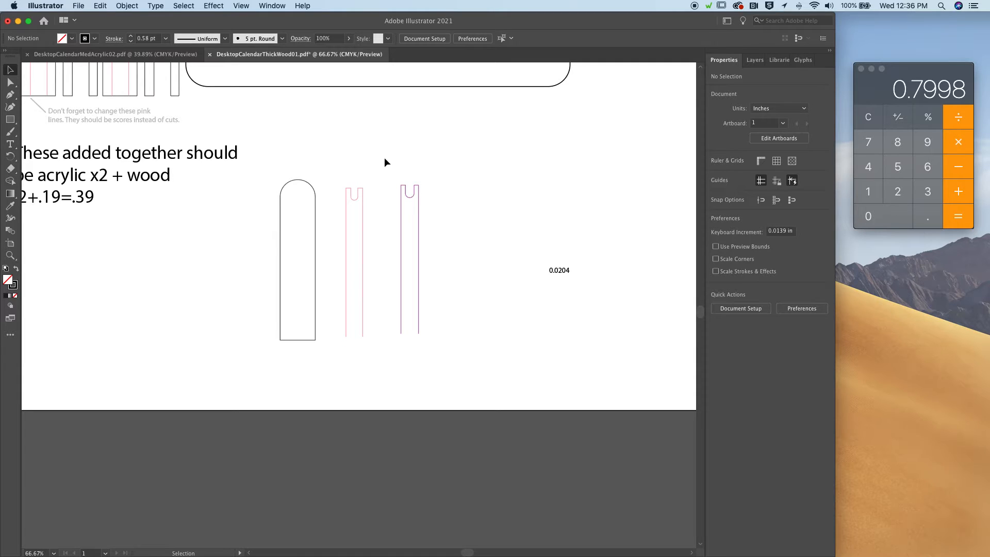
# Step: Delete the pink notched outline between the rounded black piece and the purple outline
pyautogui.moveTo(388, 167); pyautogui.dragTo(435, 249)
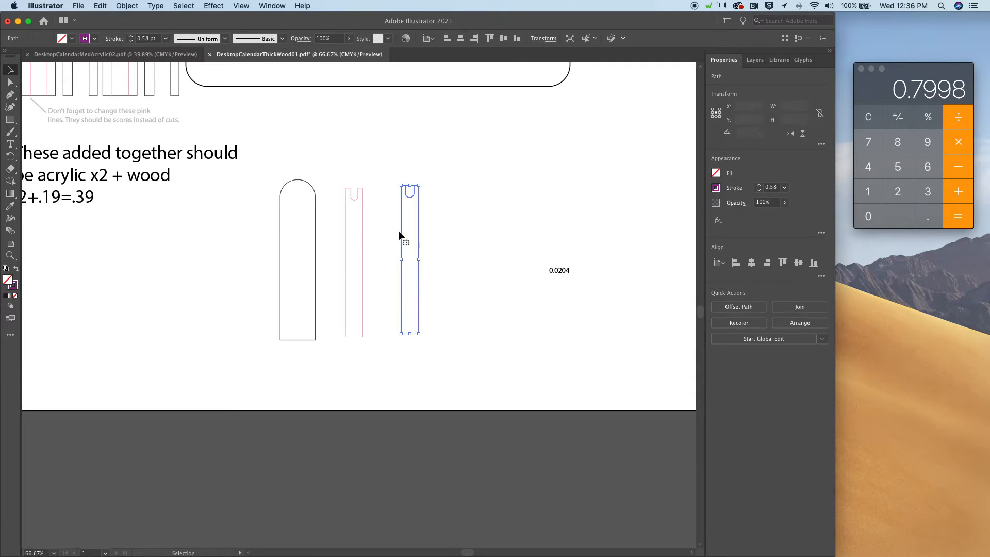
pyautogui.moveTo(335, 166); pyautogui.dragTo(379, 279)
pyautogui.press('Delete')
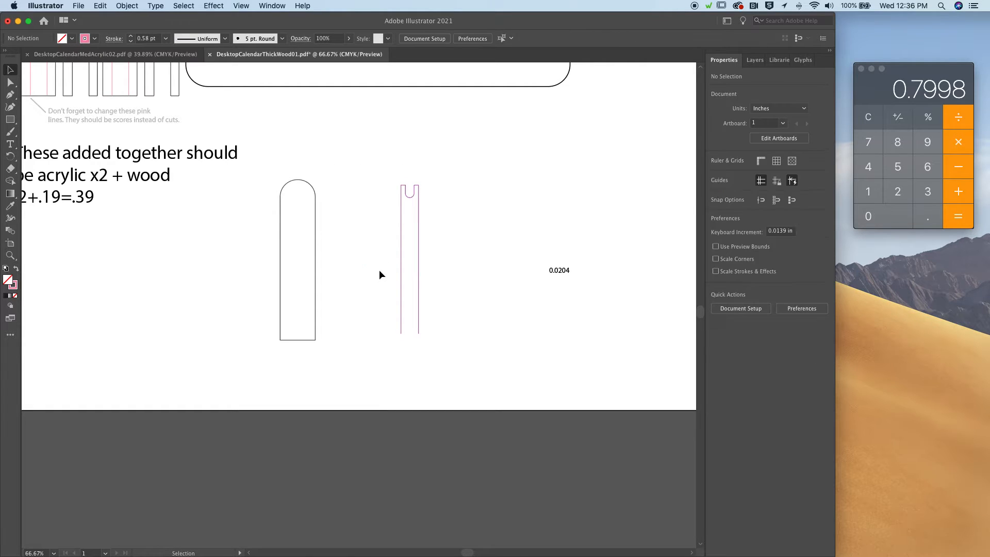
# Step: Center the purple notched outline horizontally on the rounded black piece and align their bottom edges
pyautogui.click(419, 213)
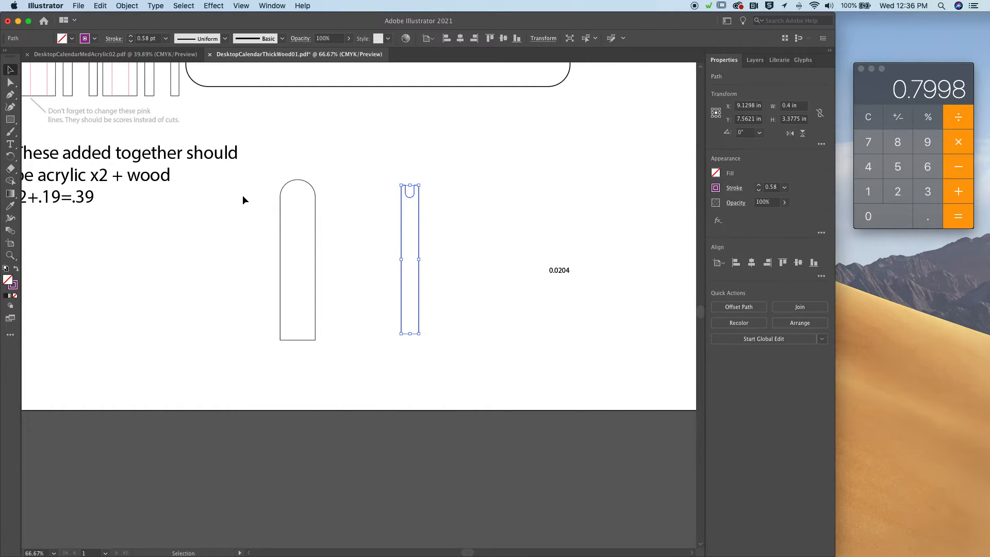
pyautogui.moveTo(368, 220); pyautogui.dragTo(486, 236)
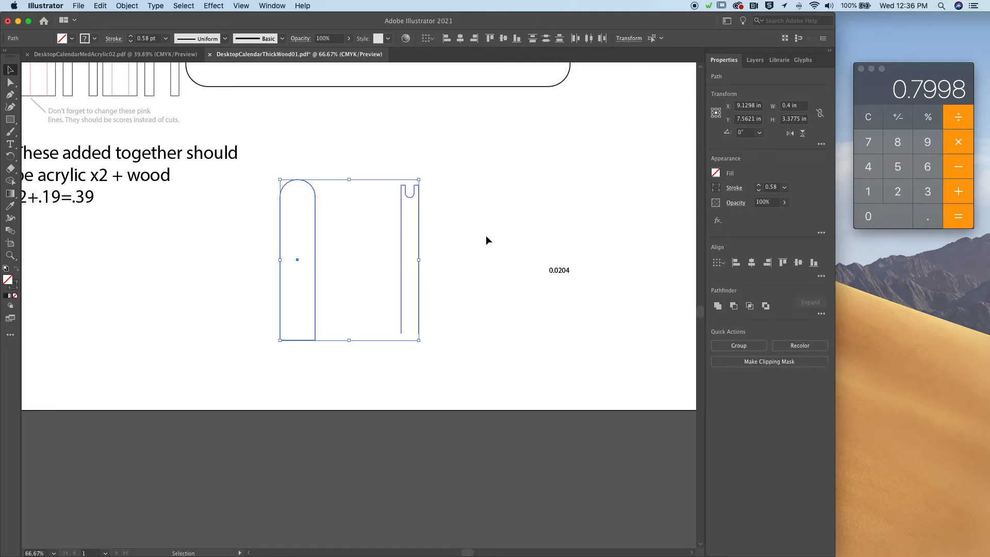
pyautogui.click(752, 263)
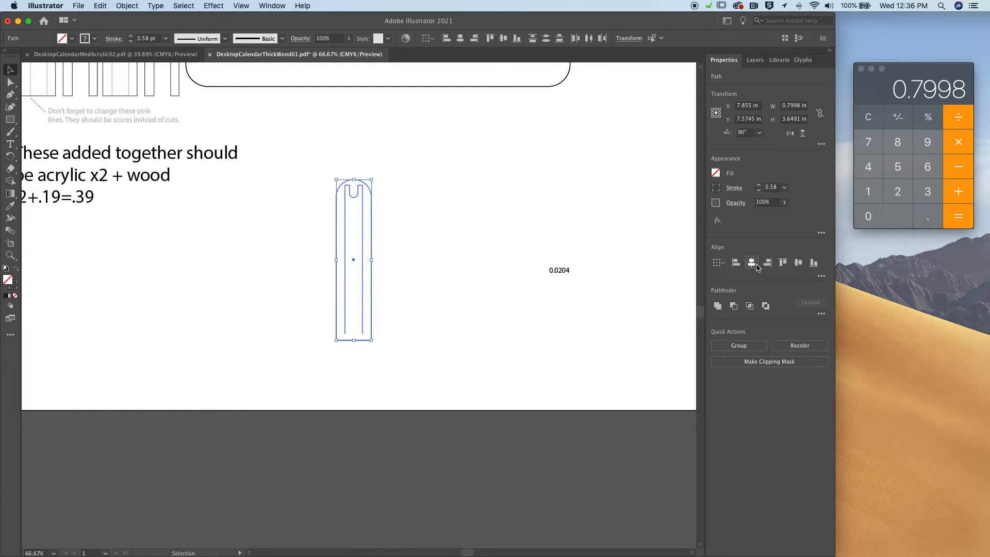
pyautogui.click(799, 263)
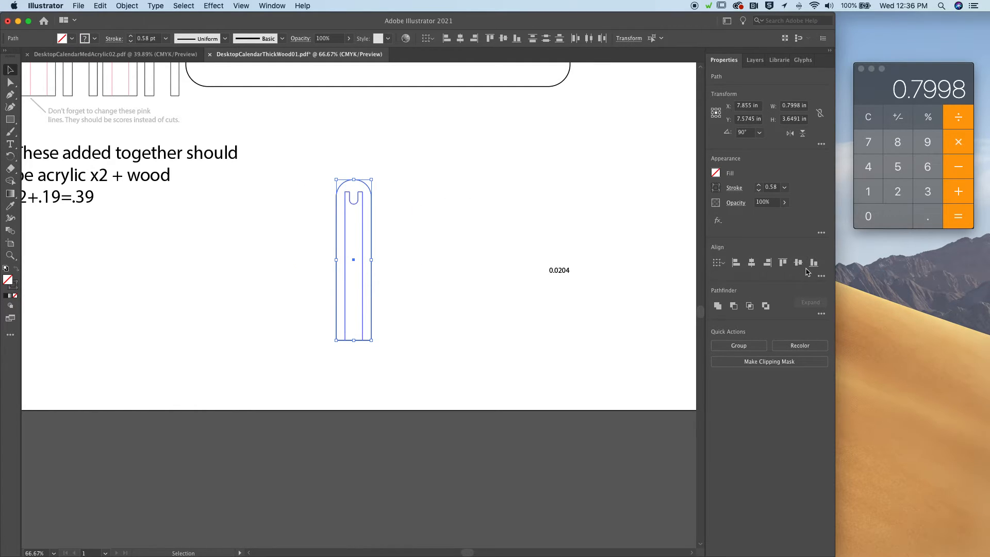
pyautogui.click(474, 324)
# Step: Duplicate the rounded piece together with its purple notched outline and place the copy beside it in the empty artboard area
pyautogui.scroll(2, 465, 324)
pyautogui.press('a')
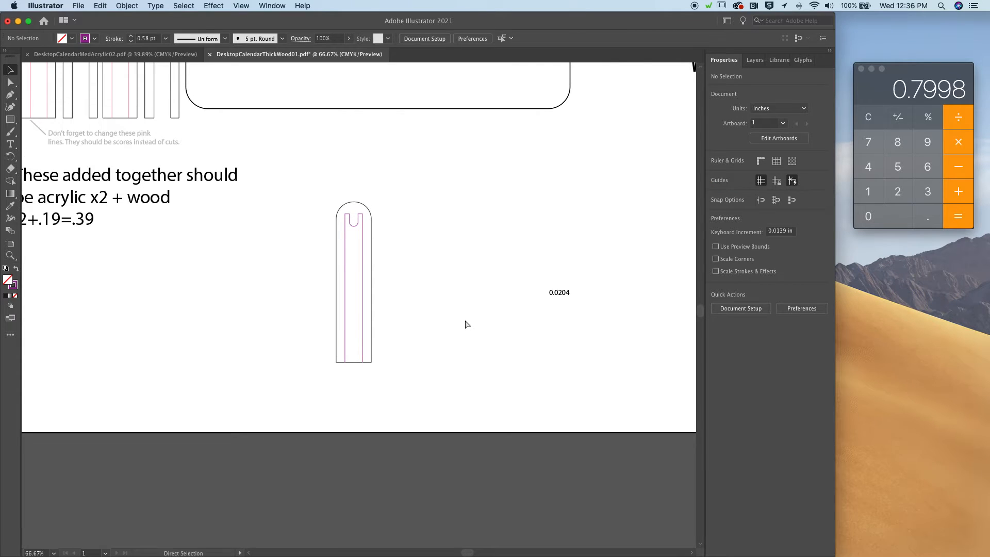
pyautogui.press('super+minus')
pyautogui.scroll(5, 92, 187)
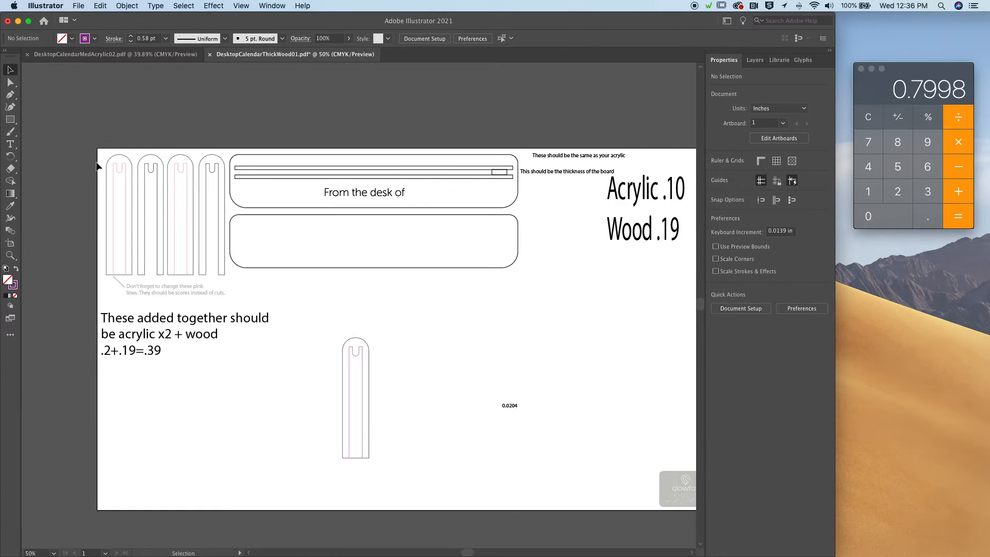
pyautogui.moveTo(84, 145); pyautogui.dragTo(127, 203)
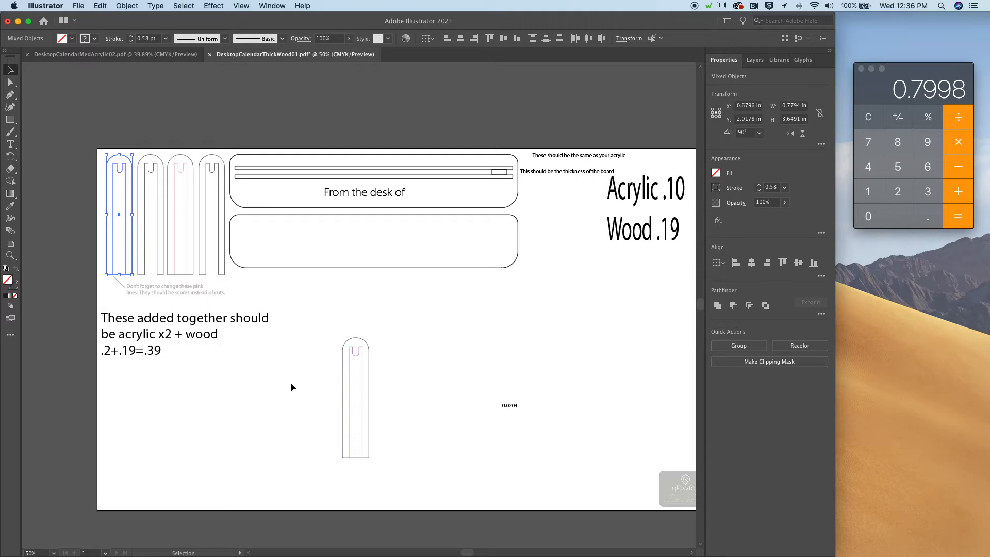
pyautogui.click(305, 396)
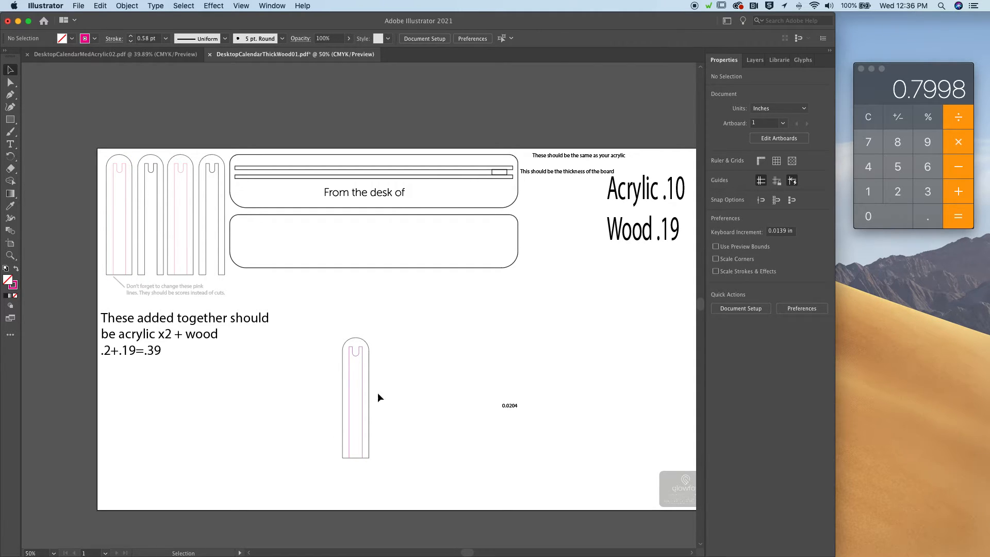
pyautogui.moveTo(336, 330); pyautogui.dragTo(388, 426)
pyautogui.press('super+c')
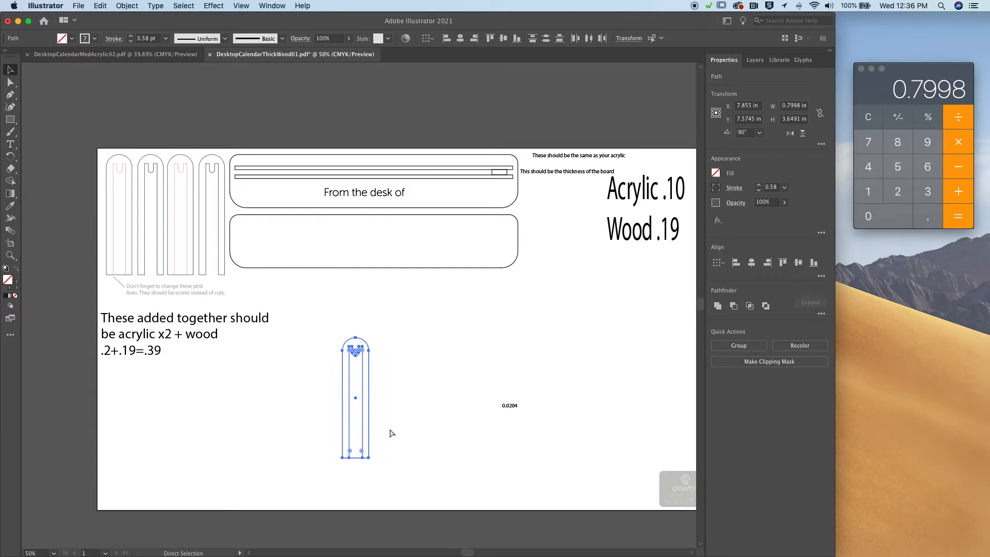
pyautogui.press('super+v')
pyautogui.press('v')
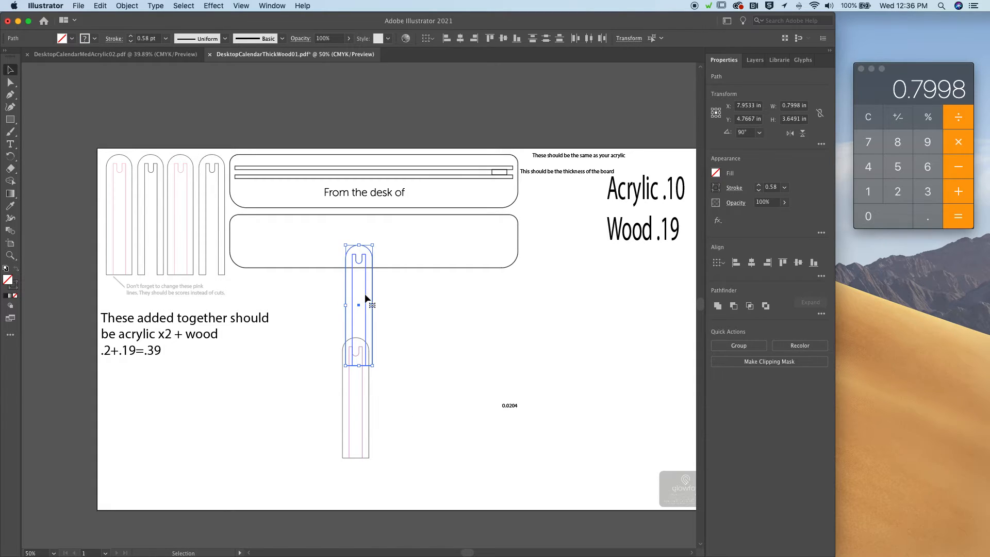
pyautogui.moveTo(365, 294); pyautogui.dragTo(402, 354)
pyautogui.click(380, 312)
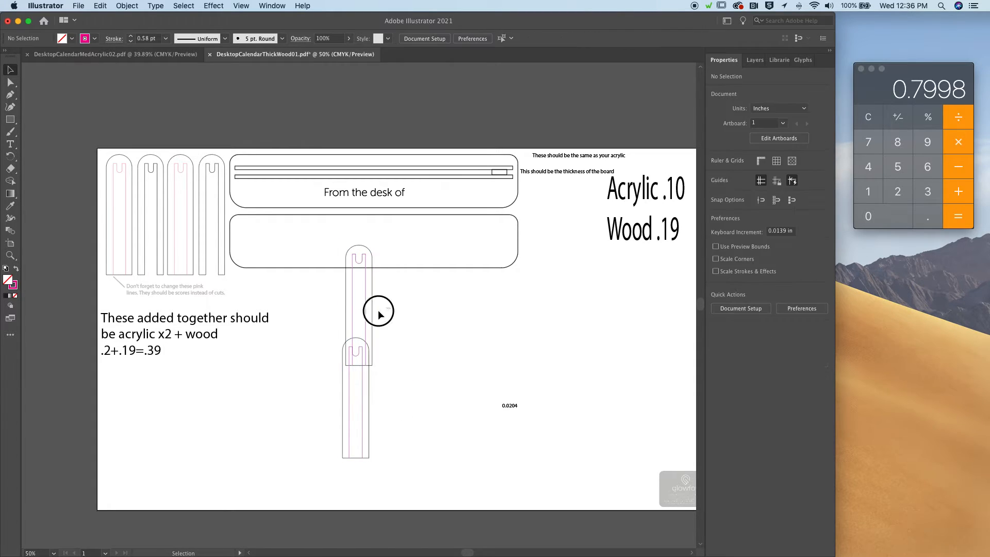
pyautogui.moveTo(371, 313); pyautogui.dragTo(407, 409)
# Step: Split the copied piece along its notched outline with Pathfinder Divide and delete the inner section to leave a fork-shaped cutout
pyautogui.press('super+1')
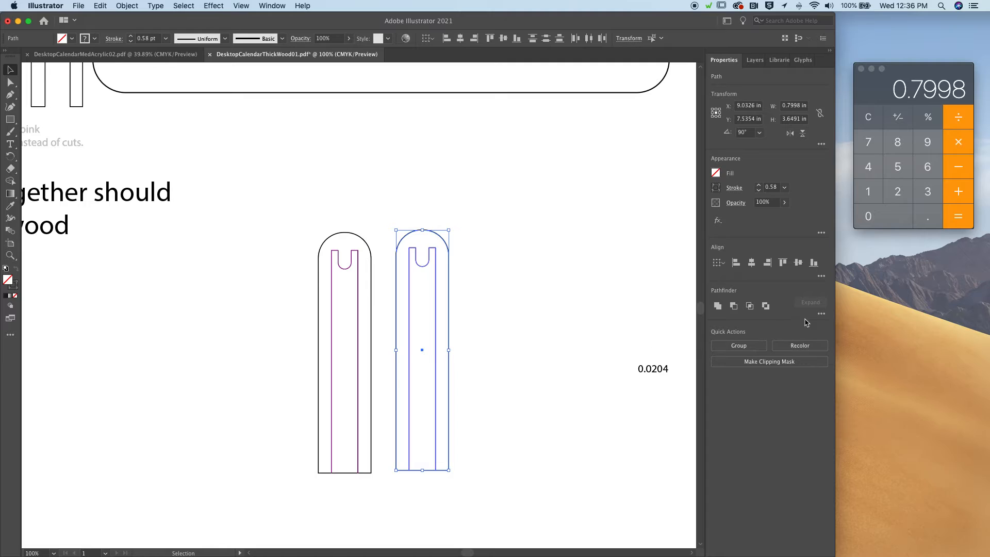
pyautogui.click(822, 314)
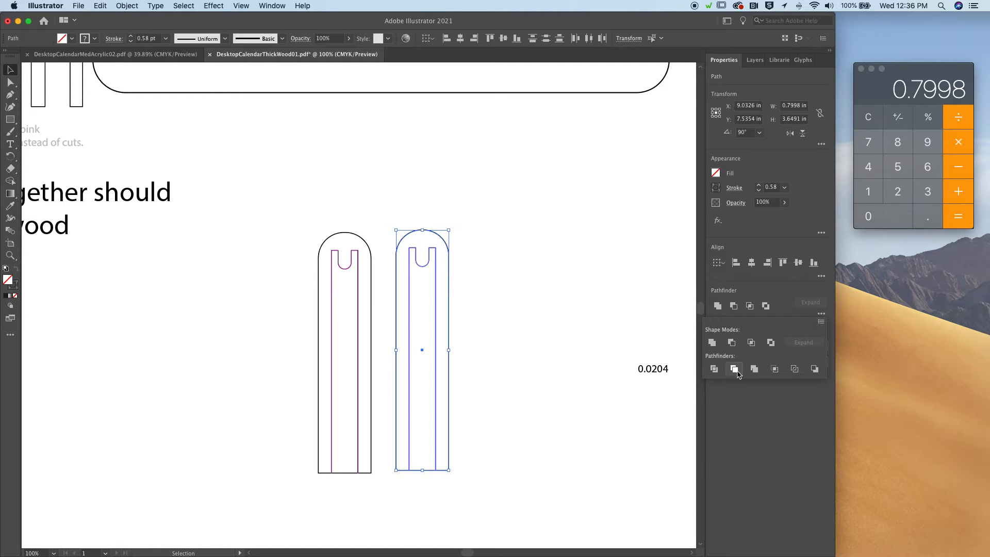
pyautogui.click(714, 370)
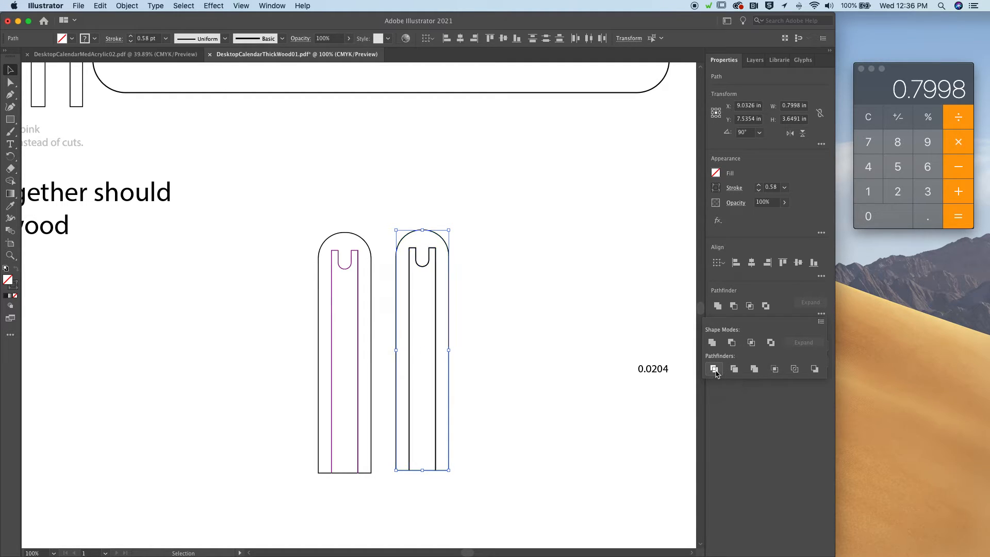
pyautogui.click(526, 333)
pyautogui.click(435, 271)
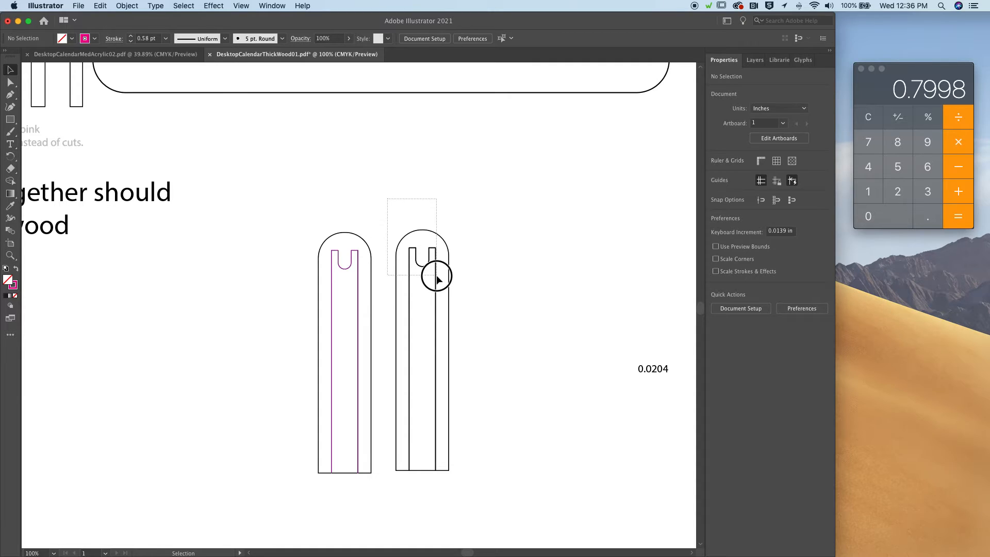
pyautogui.click(416, 450)
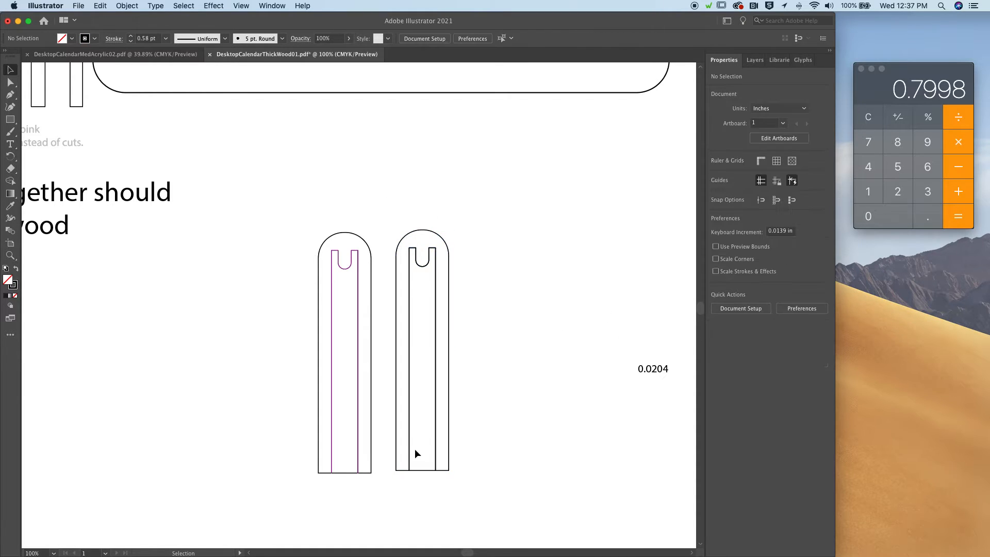
pyautogui.click(425, 453)
pyautogui.press('Delete')
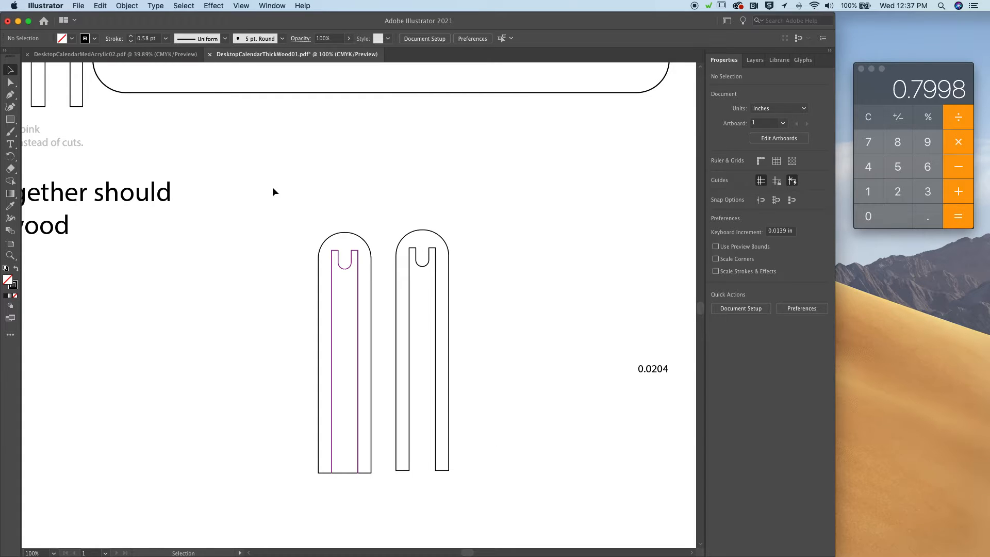
# Step: Nudge the fork-shaped piece close beside the solid piece and roughly level with it
pyautogui.click(438, 251)
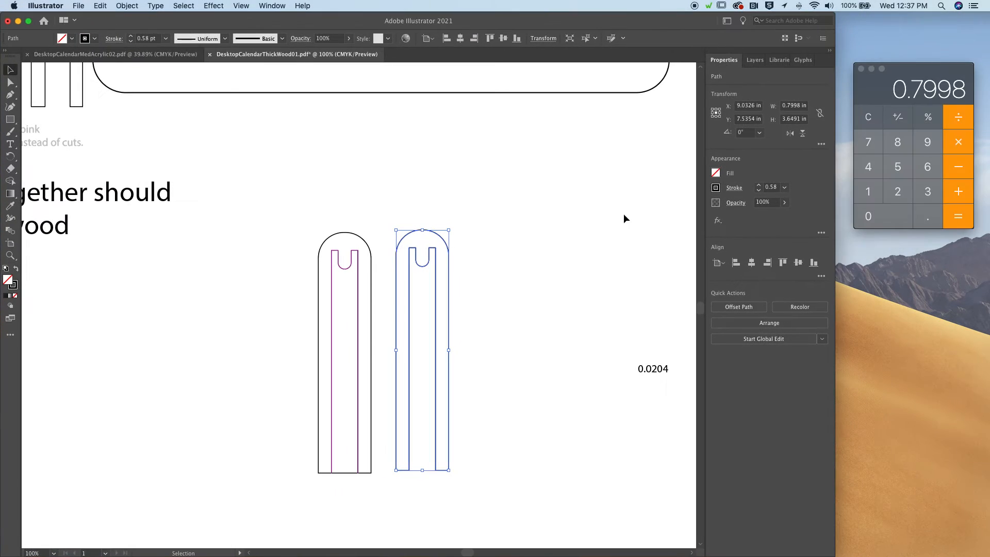
pyautogui.hotkey('shift', 'Left')
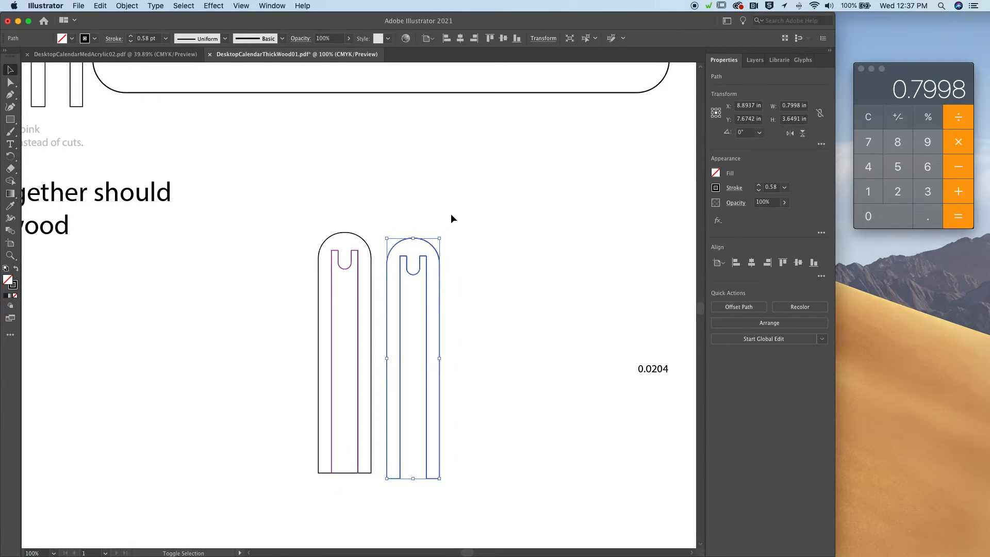
pyautogui.press('Up')
pyautogui.press('Up')
pyautogui.press('Down')
pyautogui.press('Down')
pyautogui.press('Down')
pyautogui.press('Down')
pyautogui.press('Down')
pyautogui.press('Down')
pyautogui.press('Down')
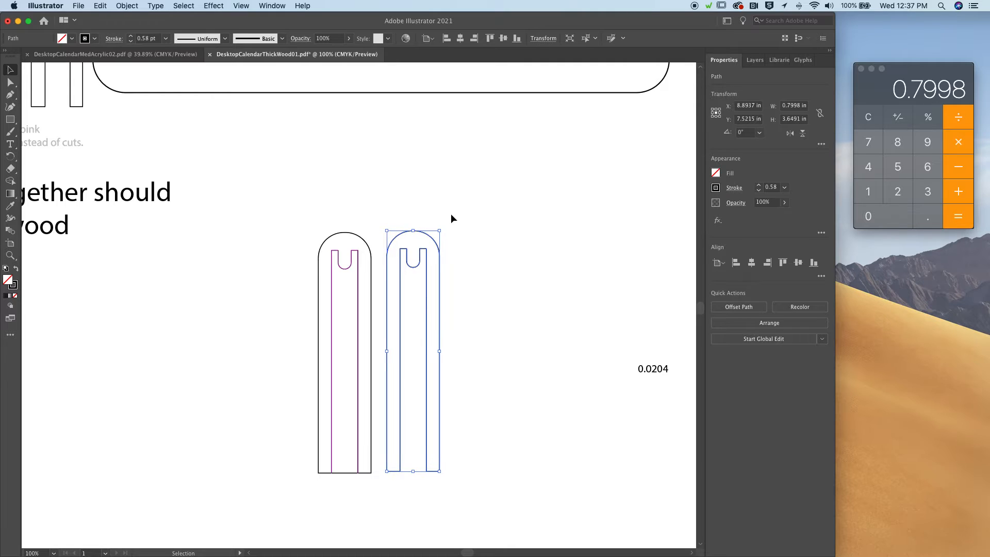
pyautogui.press('Left')
pyautogui.press('Left')
pyautogui.press('Left')
pyautogui.press('Left')
pyautogui.press('Left')
pyautogui.press('Left')
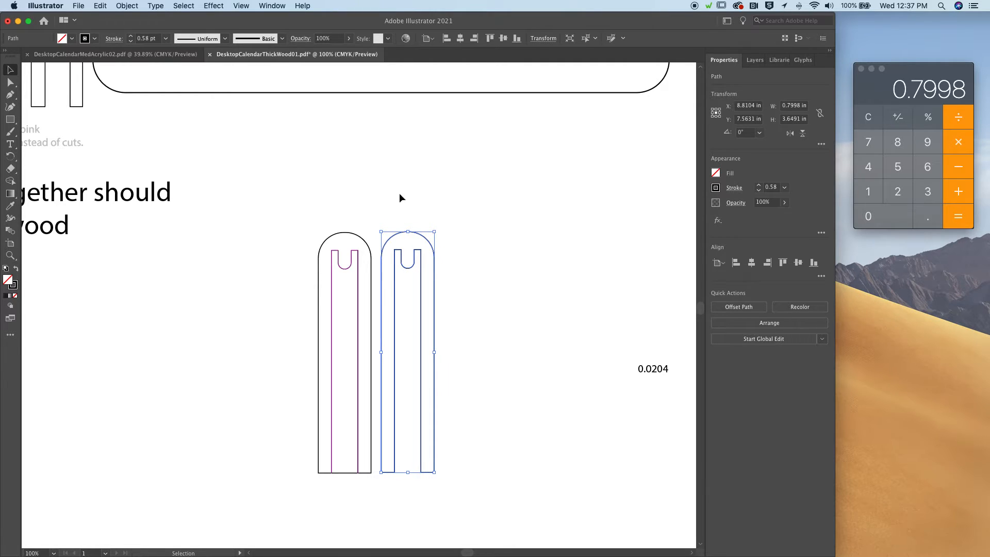
# Step: Duplicate the solid and fork-shaped pair and place the copy beside it to make four support pieces in a row
pyautogui.click(271, 187)
pyautogui.moveTo(271, 188); pyautogui.dragTo(511, 431)
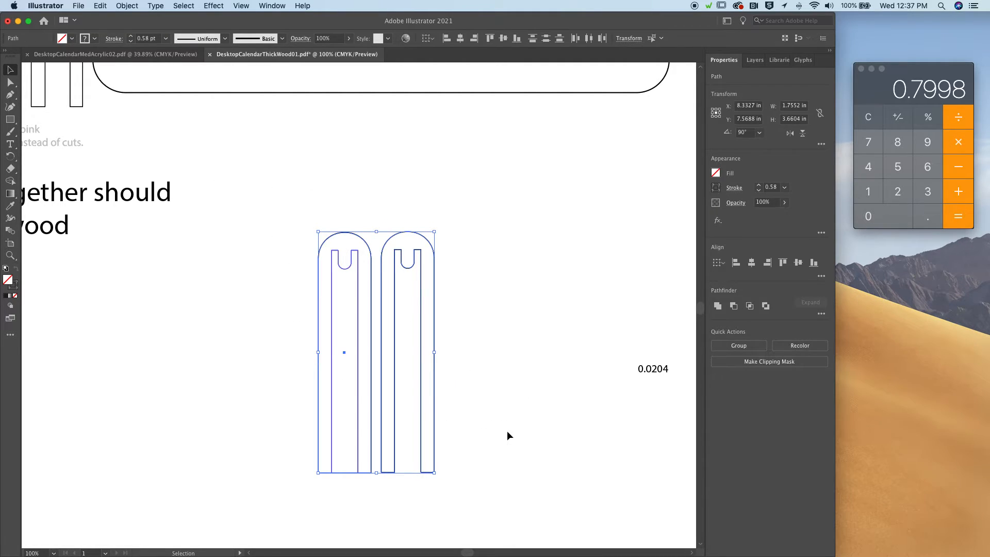
pyautogui.press('super+c')
pyautogui.press('super+v')
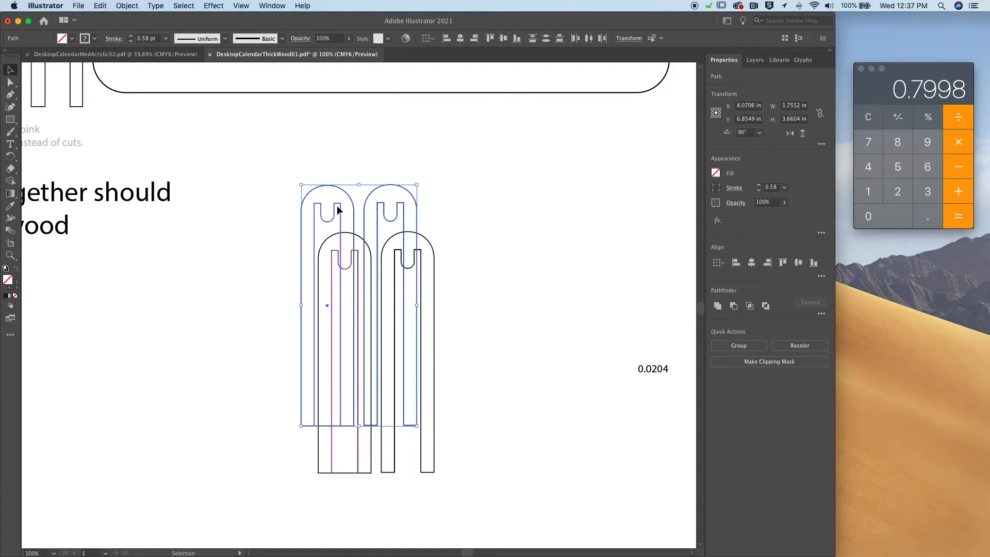
pyautogui.click(328, 163)
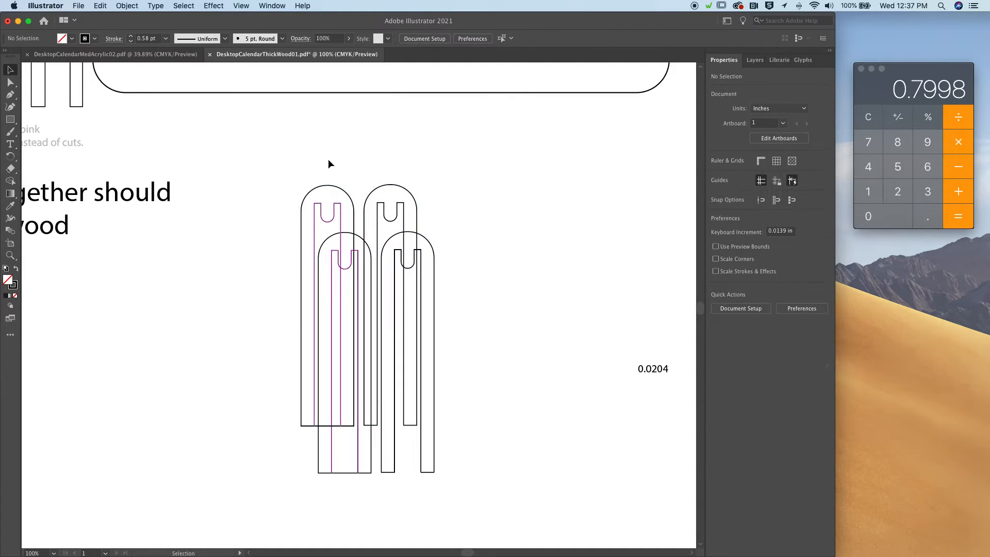
pyautogui.moveTo(329, 164); pyautogui.dragTo(514, 251)
# Step: Align the bottom edges of all four support pieces
pyautogui.moveTo(289, 210); pyautogui.dragTo(607, 297)
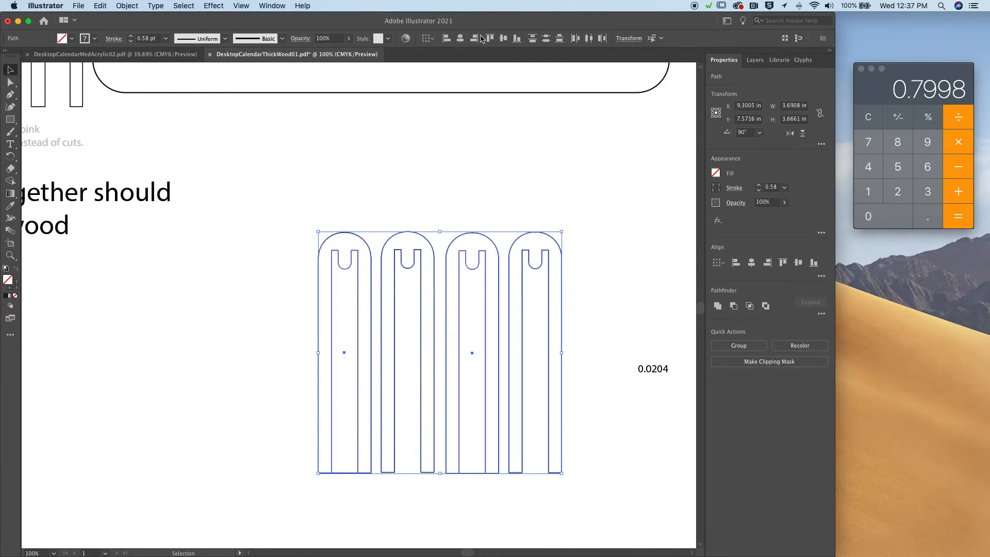
pyautogui.click(517, 38)
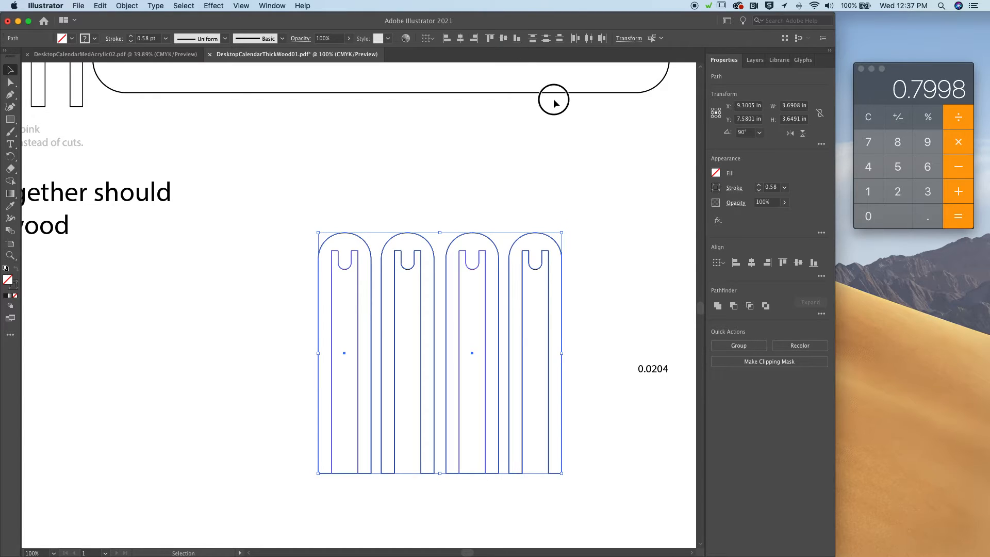
pyautogui.click(579, 312)
pyautogui.hscroll(2, 580, 314)
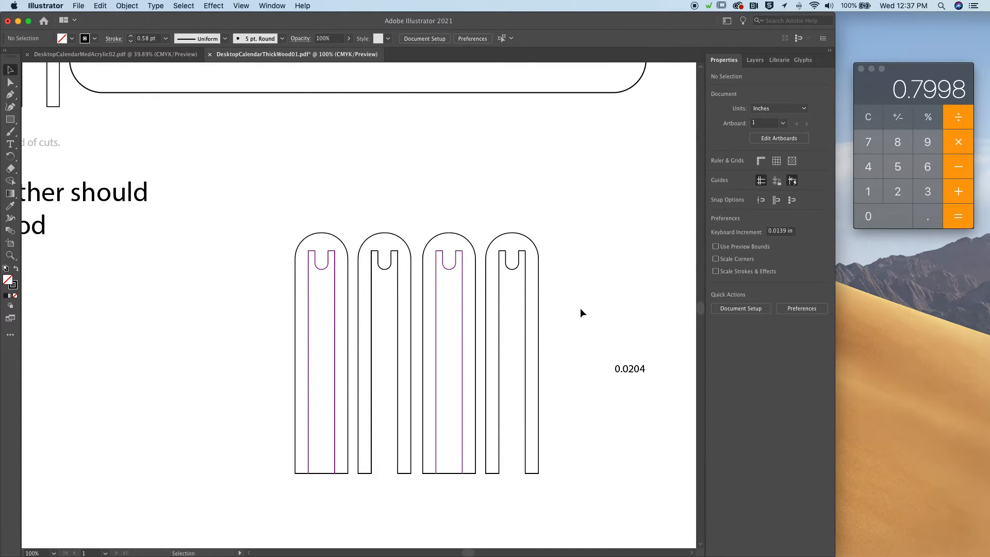
pyautogui.hscroll(-1, 581, 313)
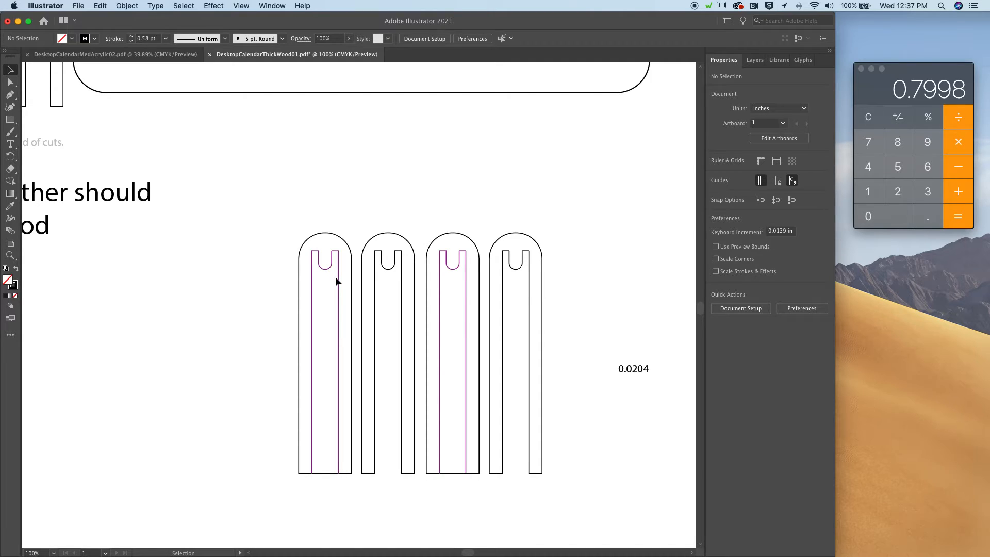
# Step: Set the height of both long slots above "From the desk of" to 0.10 in
pyautogui.scroll(10, 325, 278)
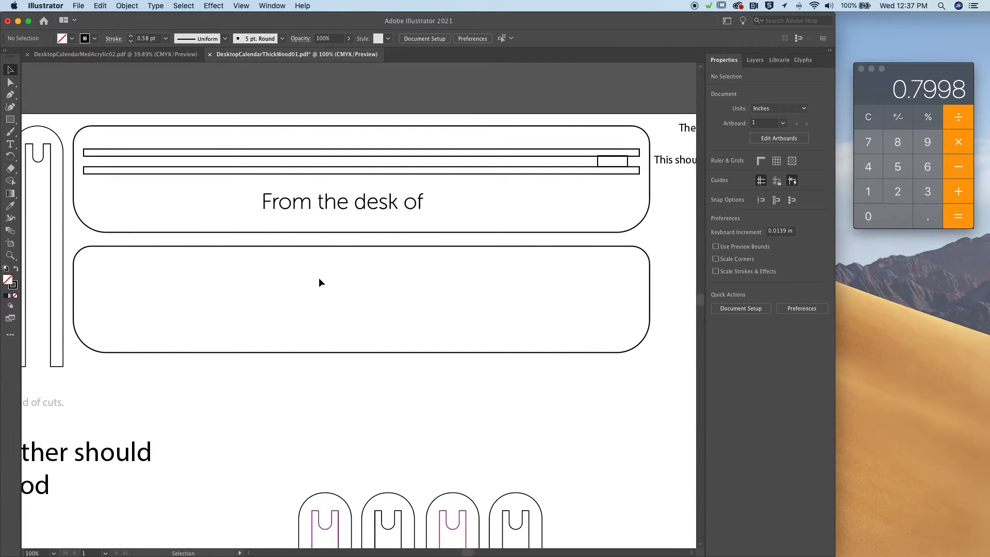
pyautogui.click(558, 152)
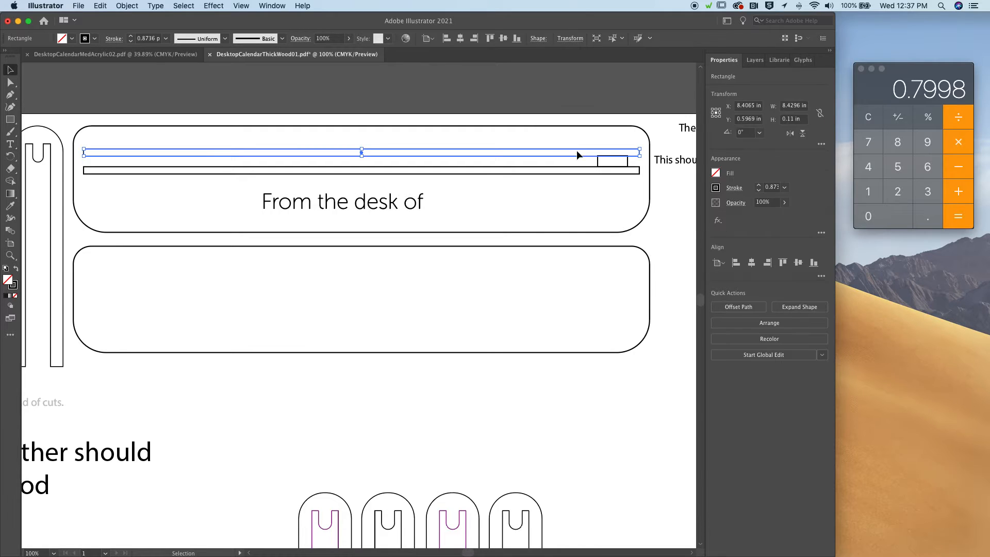
pyautogui.click(795, 119)
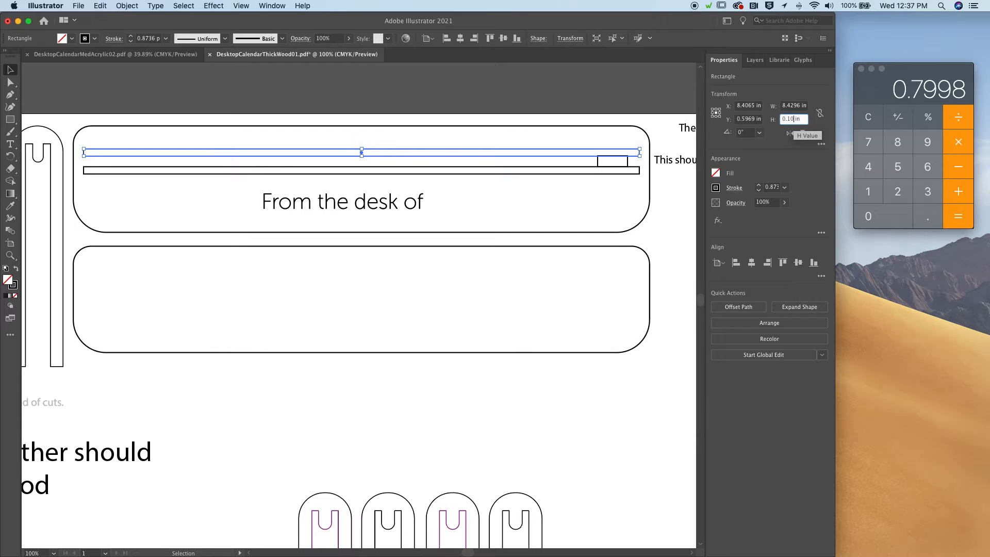
pyautogui.press('Return')
pyautogui.click(602, 175)
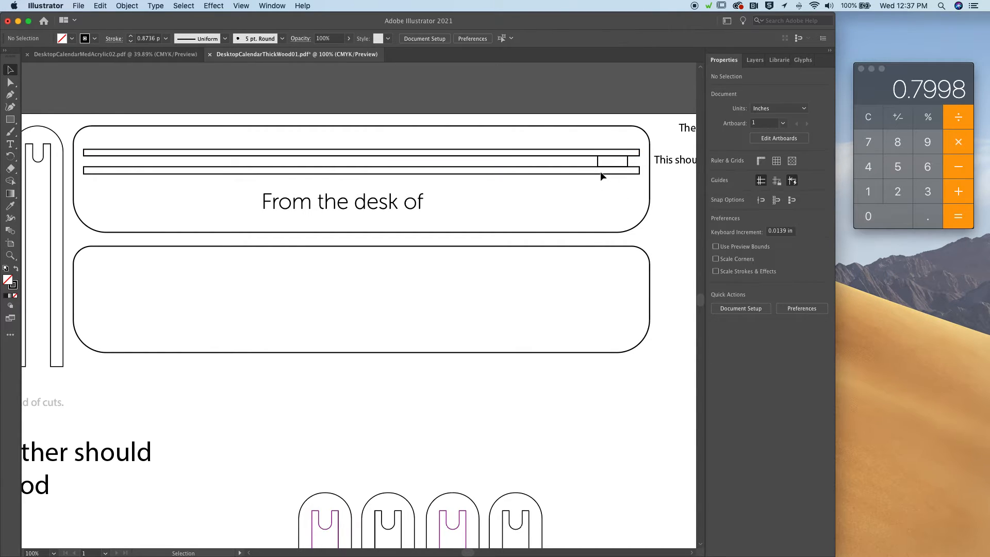
pyautogui.click(601, 174)
pyautogui.click(790, 119)
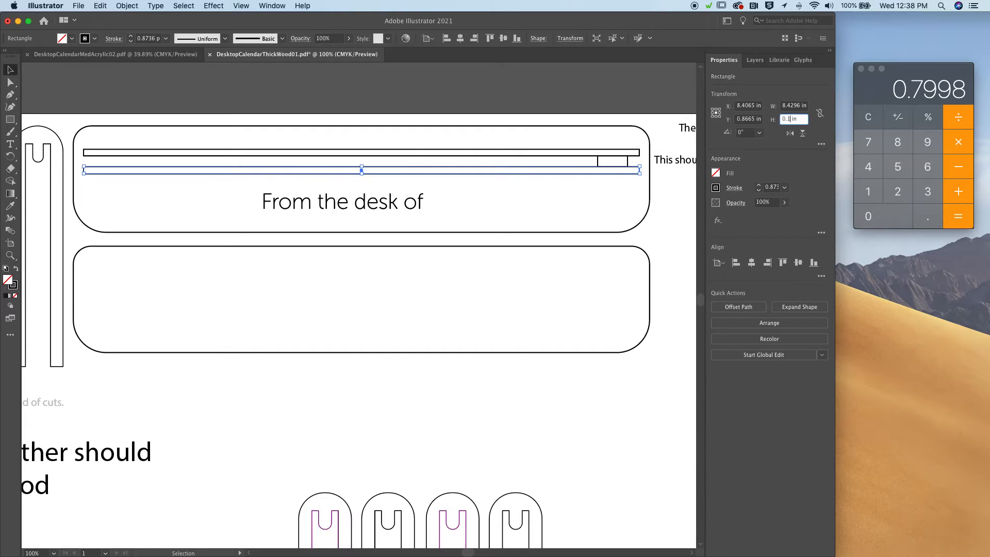
pyautogui.press('Return')
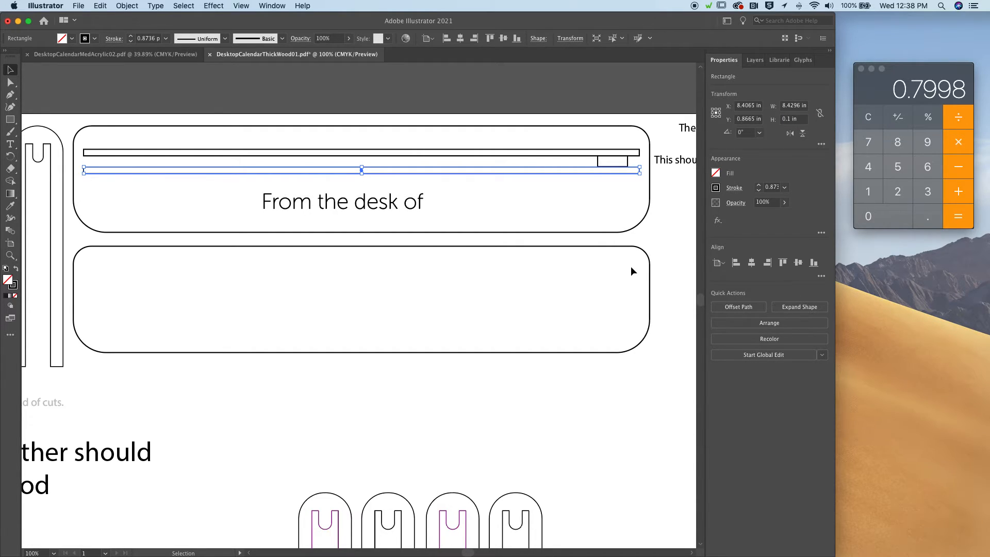
pyautogui.click(661, 218)
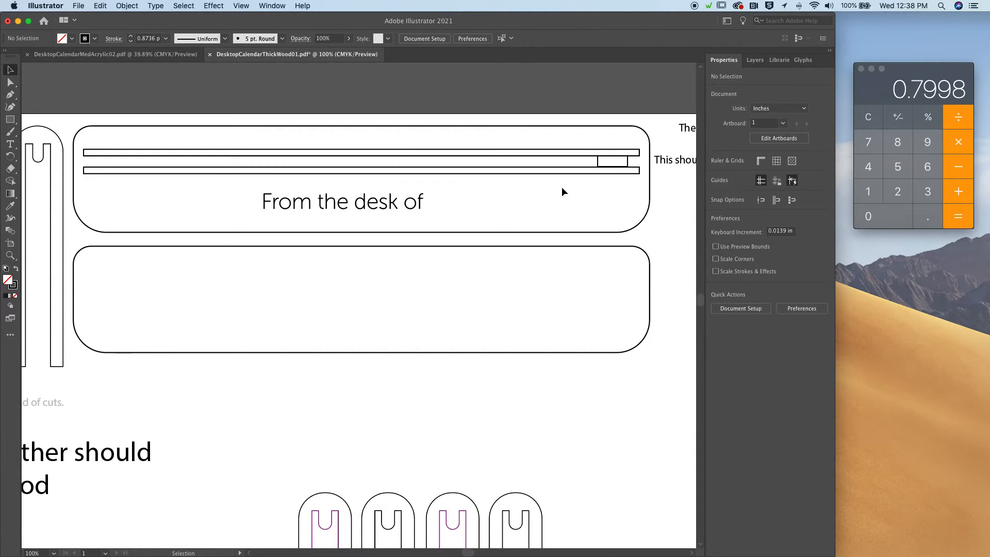
# Step: Change the stroke of the small spacer rectangle between the two long slots to light blue
pyautogui.click(599, 165)
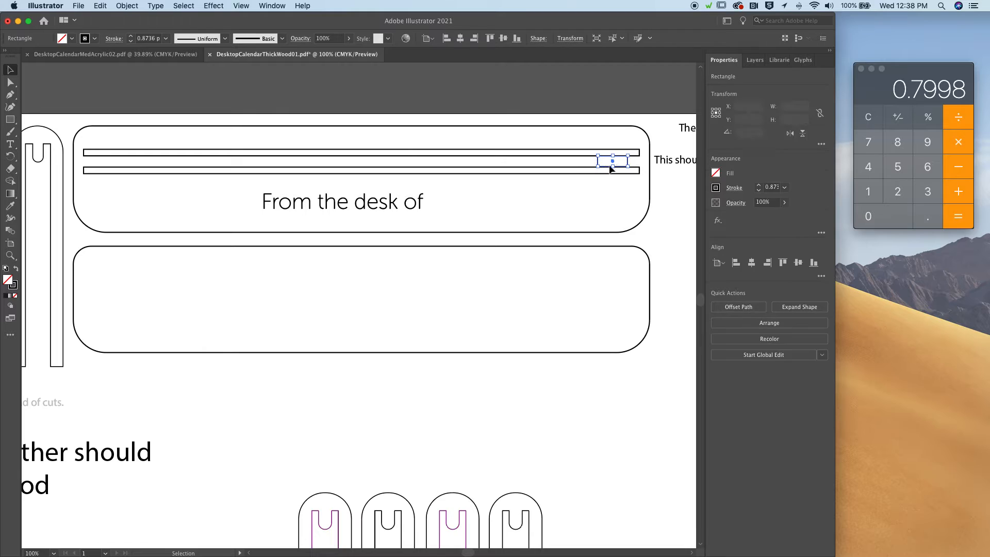
pyautogui.click(716, 188)
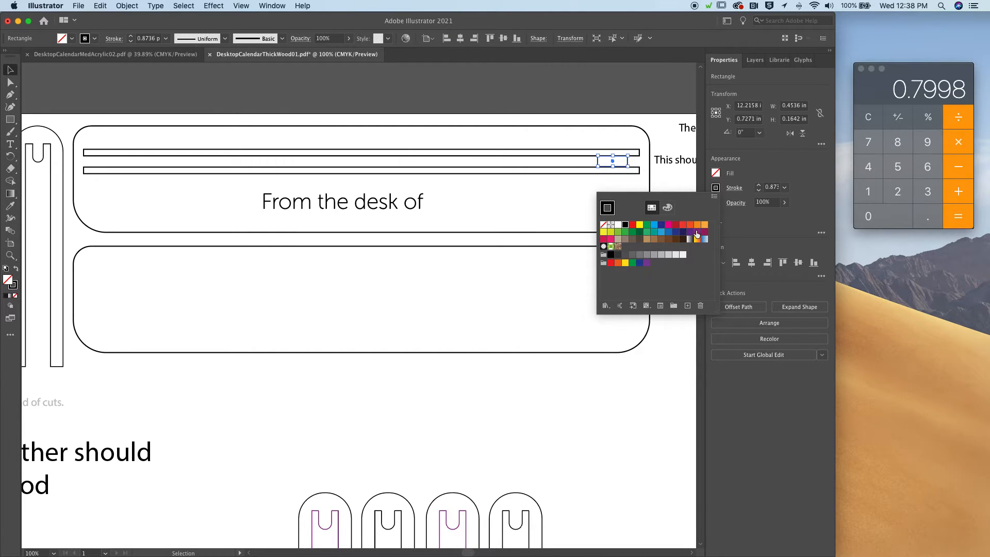
pyautogui.click(654, 226)
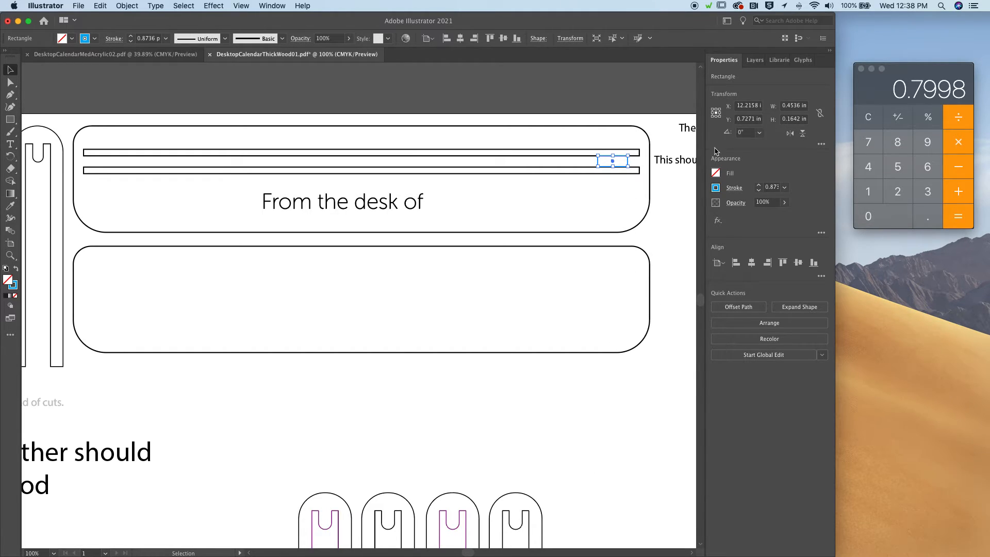
# Step: Set the blue spacer rectangle's height to 0.2 in
pyautogui.click(789, 120)
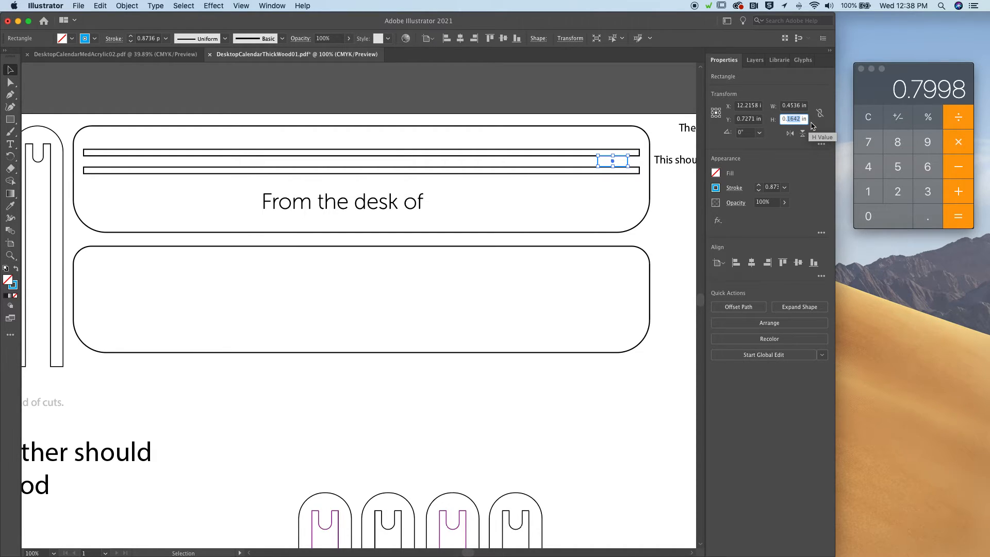
pyautogui.write('0.2')
pyautogui.press('Return')
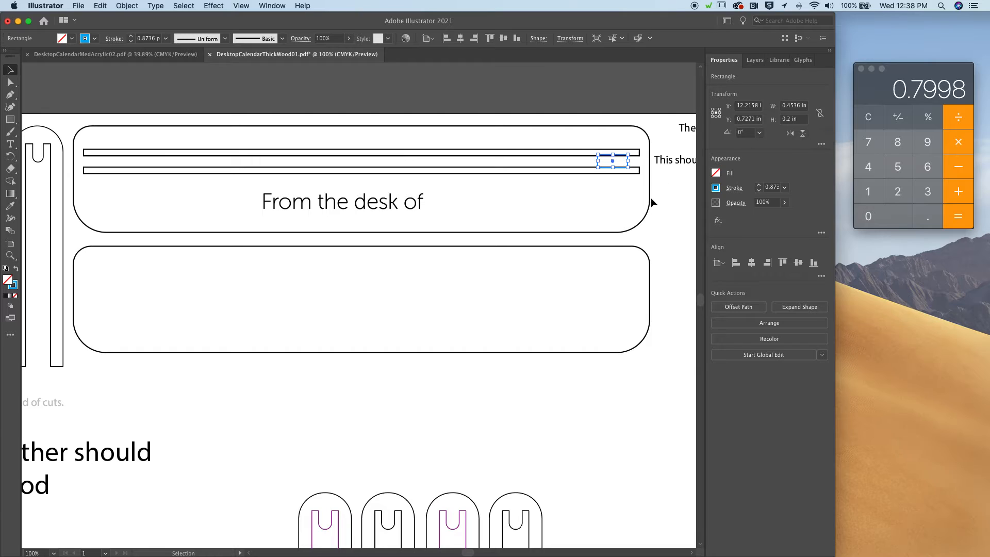
pyautogui.click(653, 211)
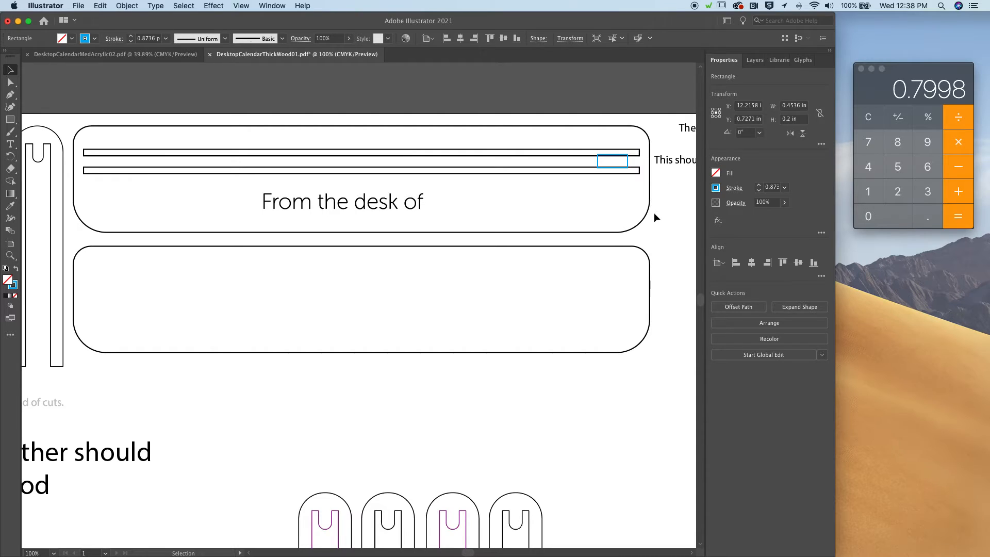
pyautogui.click(628, 154)
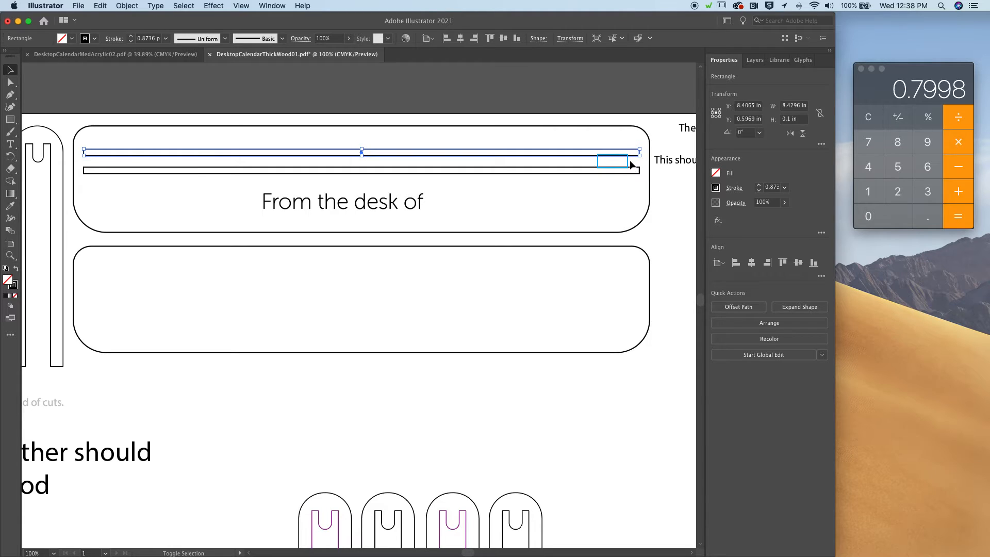
pyautogui.keyDown('shift'); pyautogui.click(626, 161); pyautogui.keyUp('shift')
pyautogui.keyDown('shift'); pyautogui.click(628, 161); pyautogui.keyUp('shift')
pyautogui.keyDown('shift'); pyautogui.click(619, 149); pyautogui.keyUp('shift')
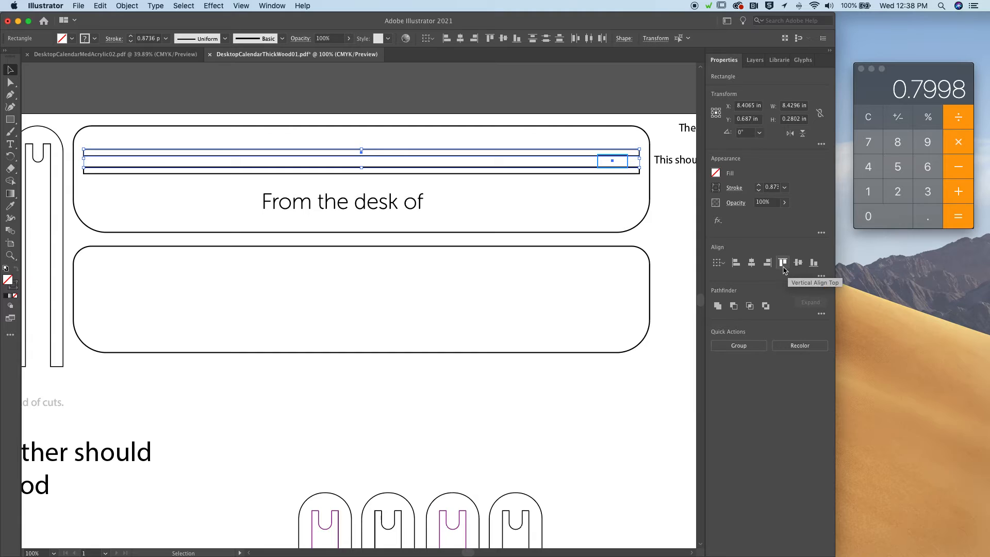
pyautogui.click(687, 278)
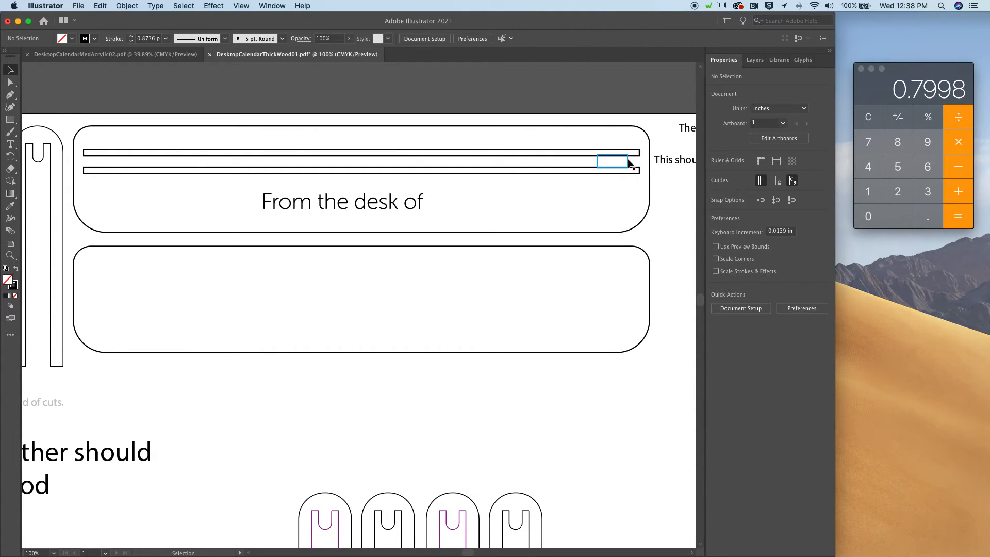
# Step: Set the blue spacer rectangle's height to 0.3 in and align its top edge with the upper slot's top edge
pyautogui.click(628, 162)
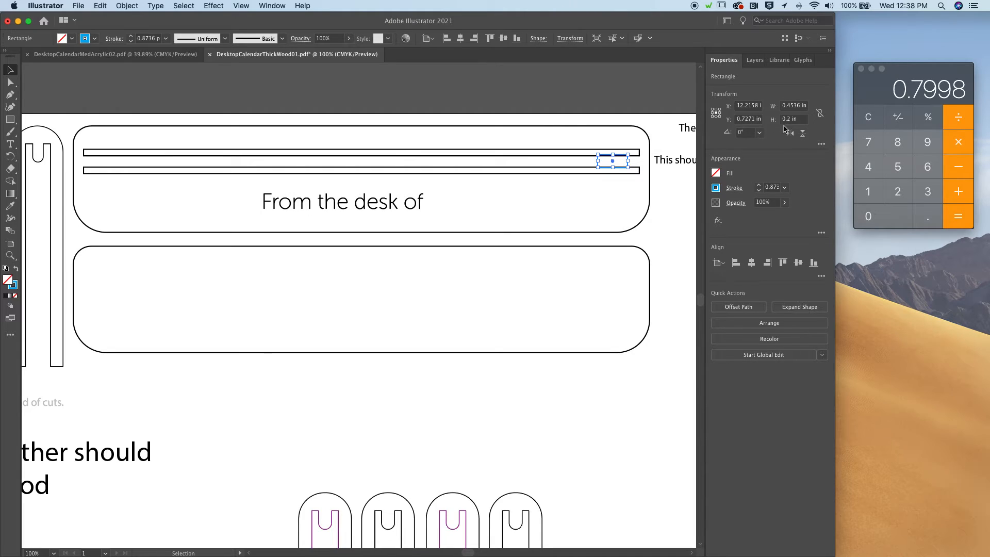
pyautogui.click(787, 119)
pyautogui.press('BackSpace')
pyautogui.write('3')
pyautogui.press('Return')
pyautogui.click(660, 140)
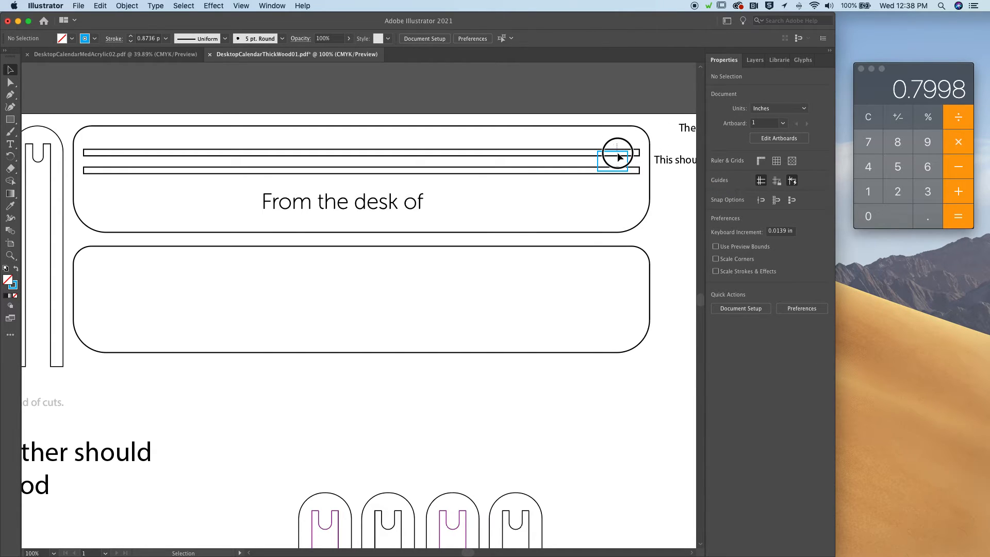
pyautogui.click(619, 153)
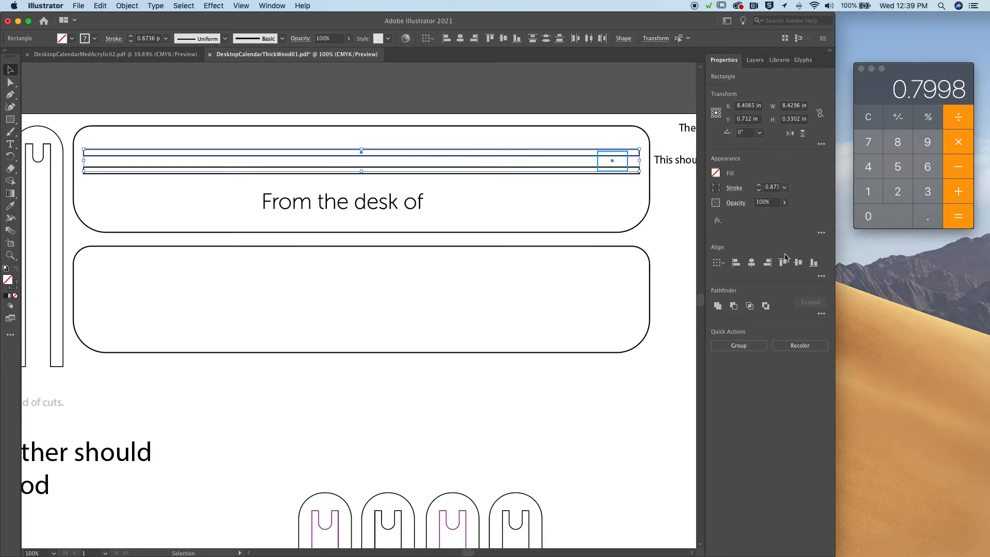
pyautogui.click(784, 263)
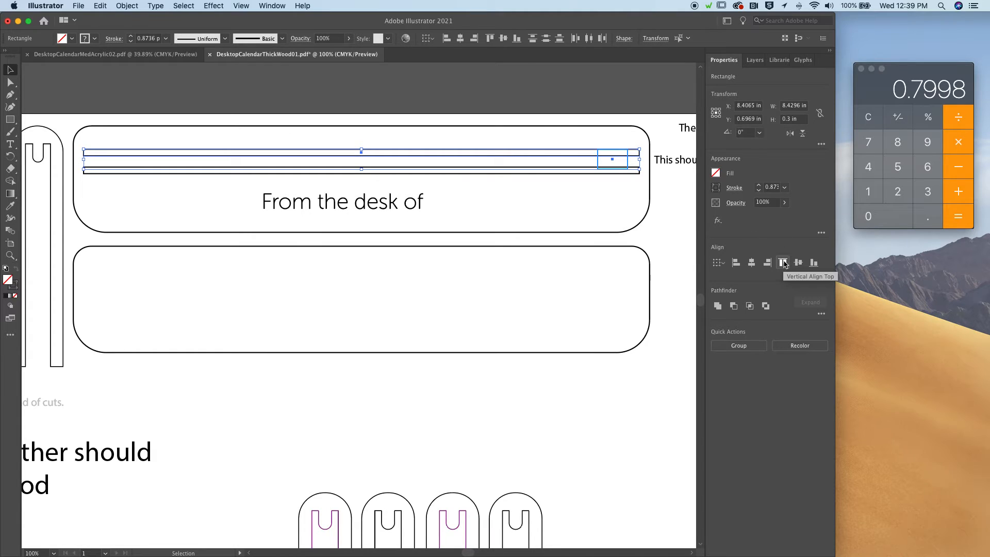
pyautogui.click(677, 262)
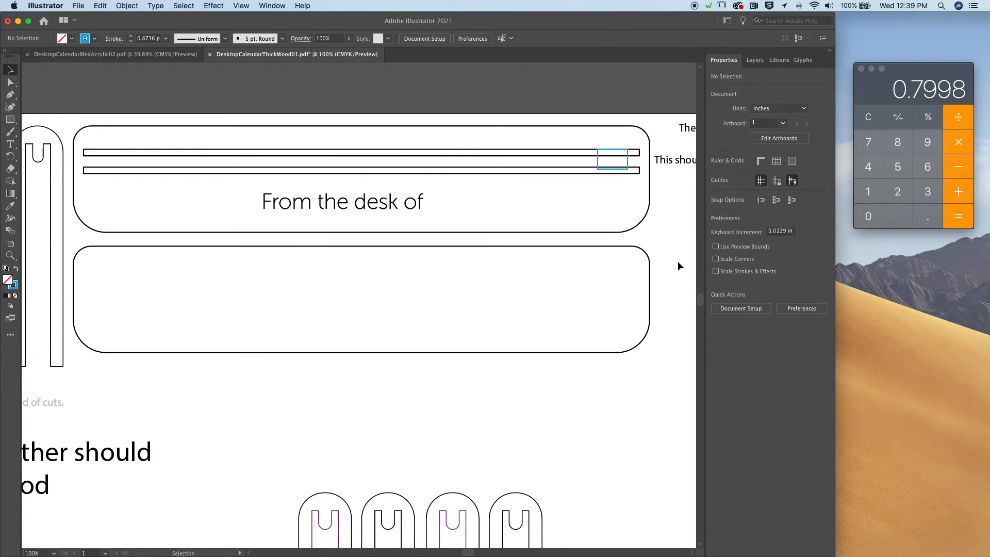
# Step: Set the blue spacer rectangle's height to 0.4 in
pyautogui.click(629, 162)
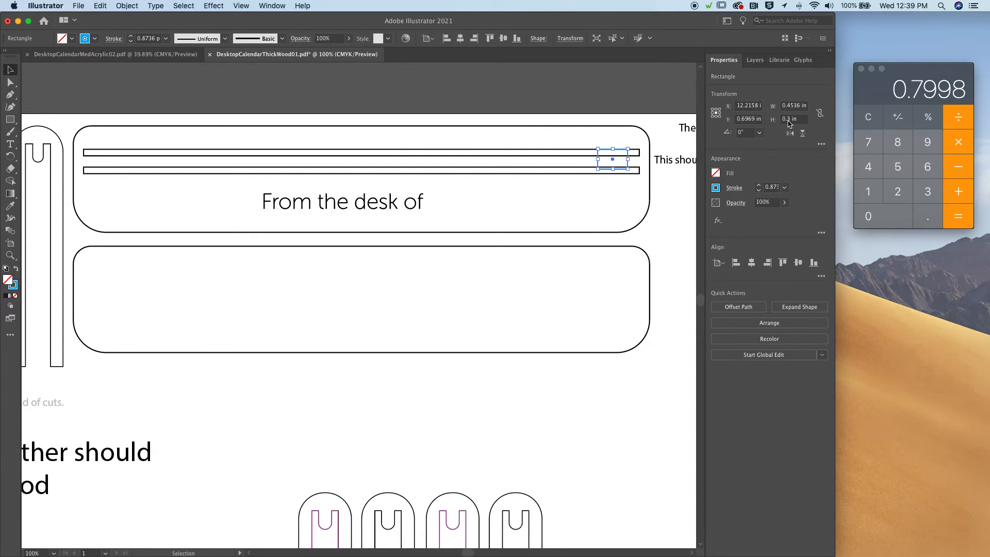
pyautogui.click(790, 119)
pyautogui.write('0.4')
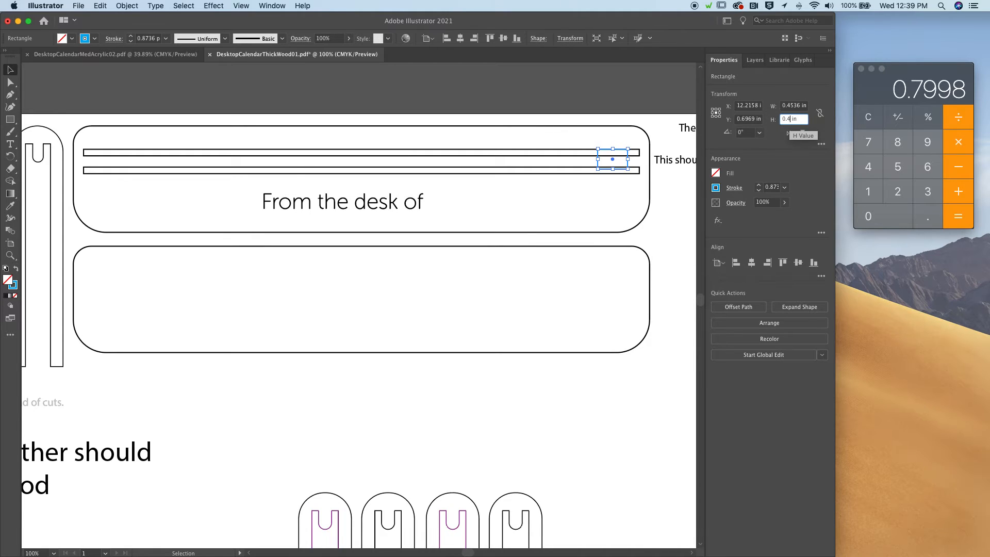
pyautogui.press('Return')
pyautogui.click(654, 182)
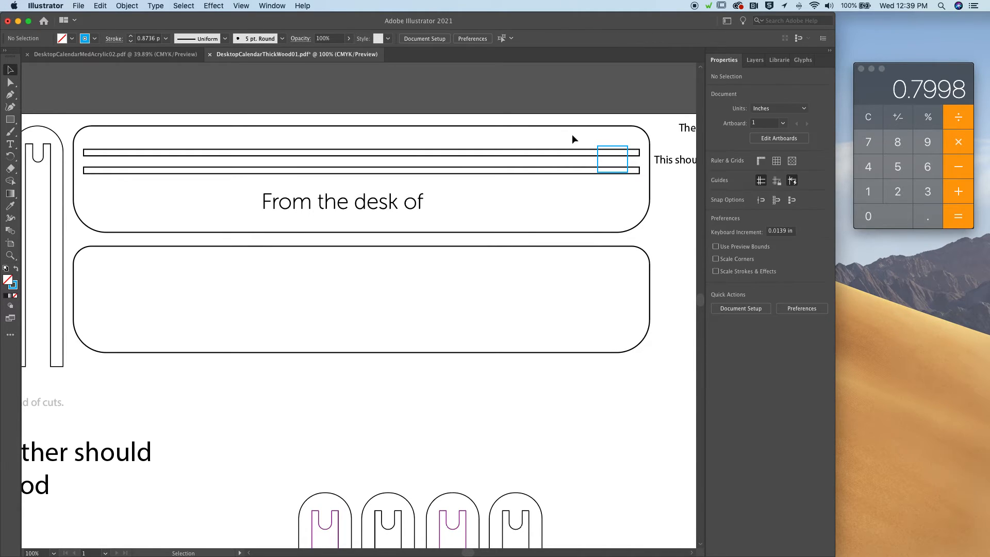
# Step: Align the upper slot's top edge with the blue spacer's, and the spacer's bottom edge with the lower slot's
pyautogui.click(639, 160)
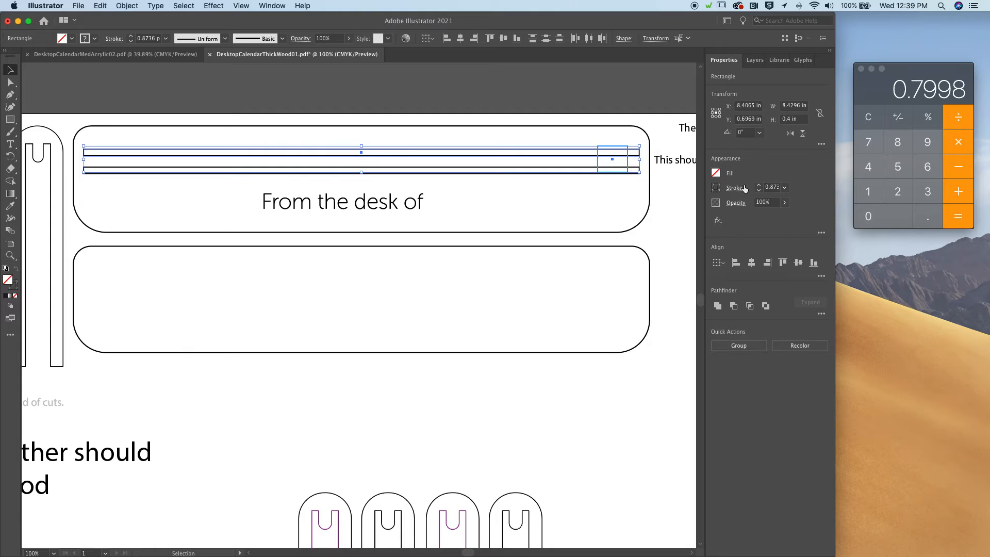
pyautogui.click(783, 263)
pyautogui.click(676, 250)
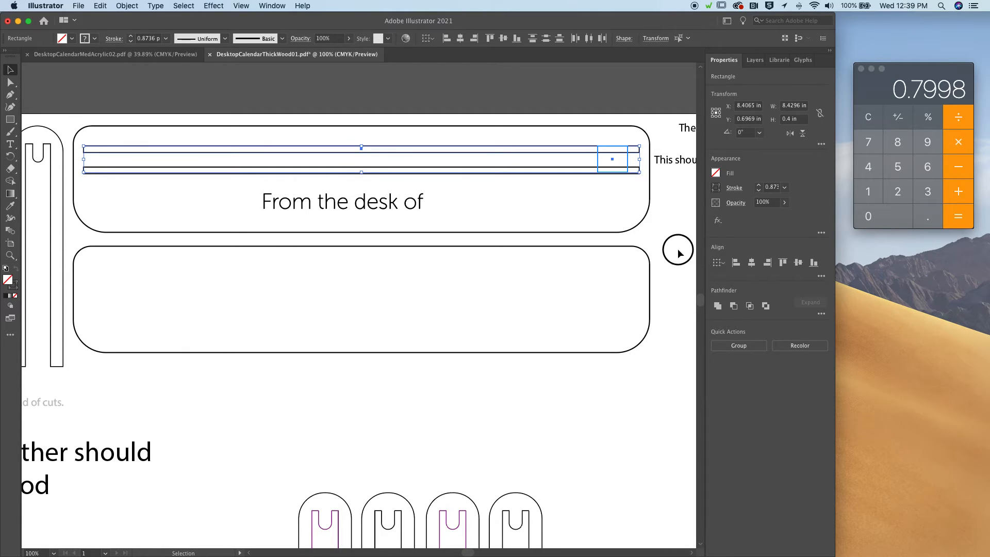
pyautogui.click(626, 159)
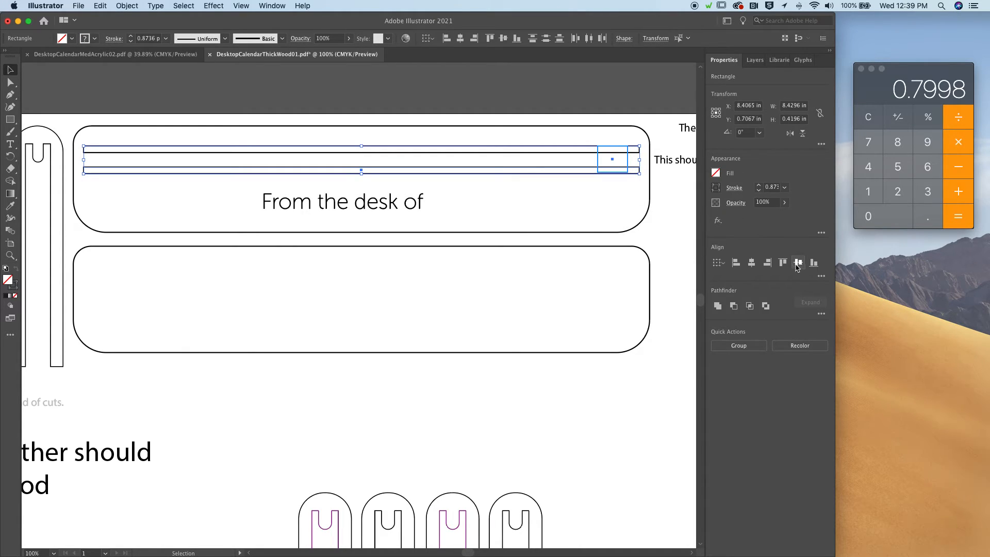
pyautogui.click(814, 262)
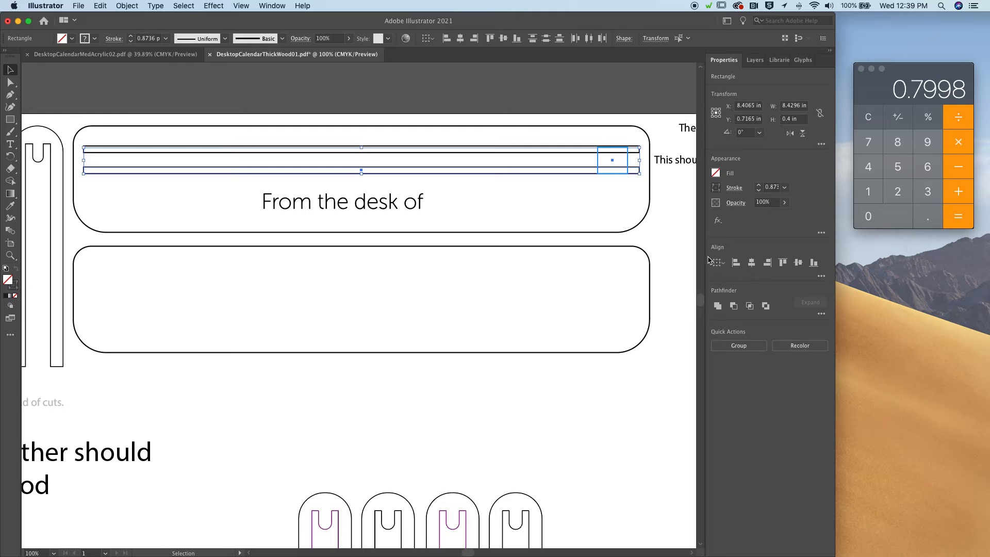
pyautogui.click(631, 160)
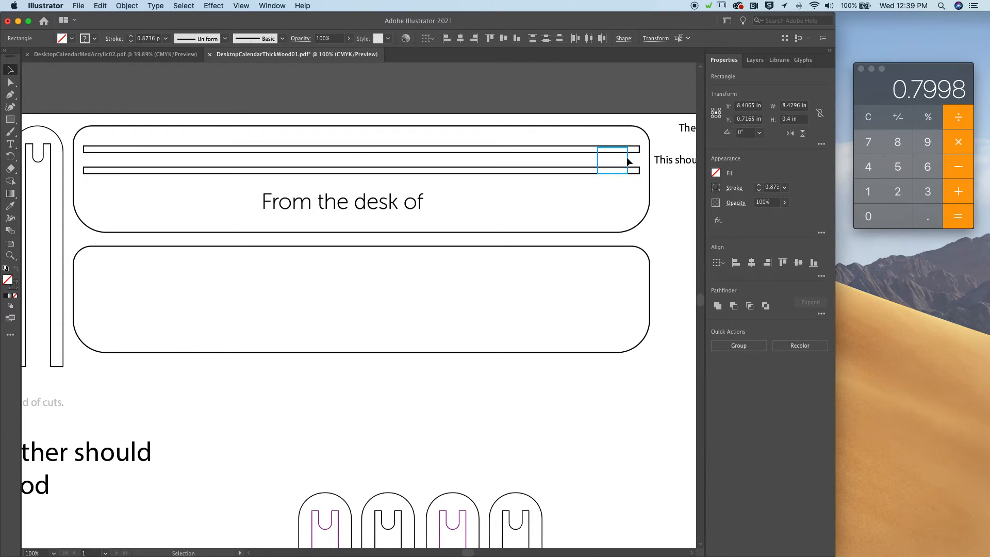
# Step: Select the upper slot together with the blue spacer rectangle and align the slot's top edge to the spacer's top edge
pyautogui.click(630, 161)
pyautogui.click(626, 145)
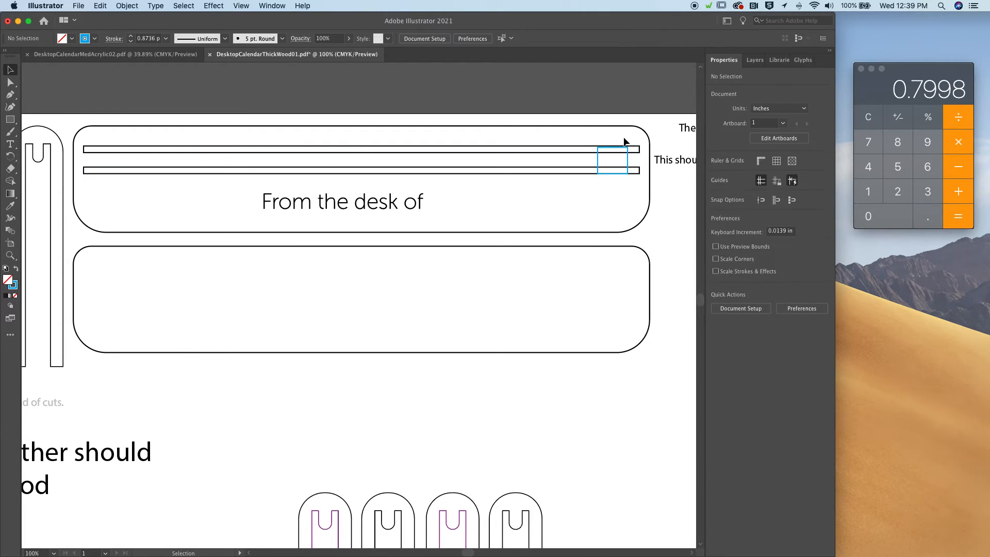
pyautogui.click(626, 160)
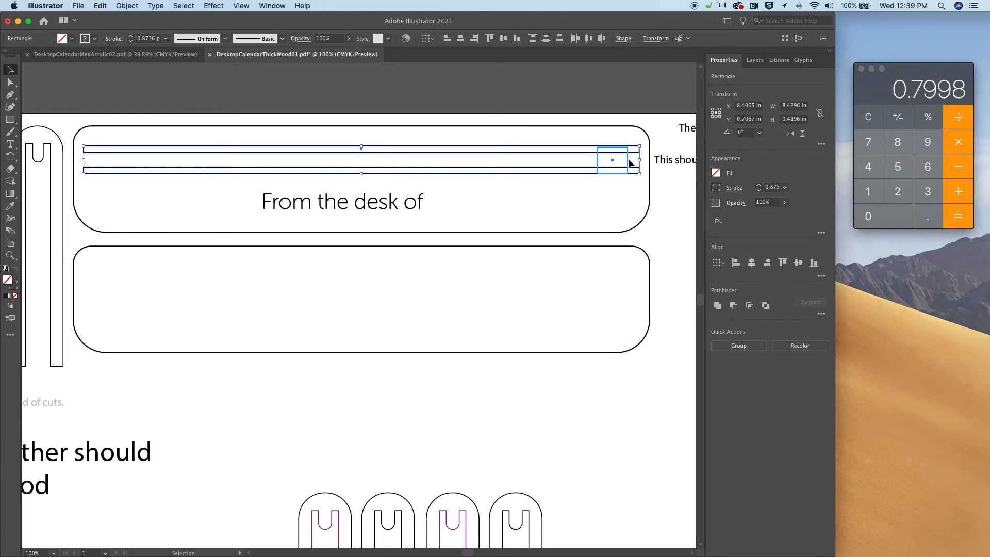
pyautogui.click(628, 162)
pyautogui.click(628, 162)
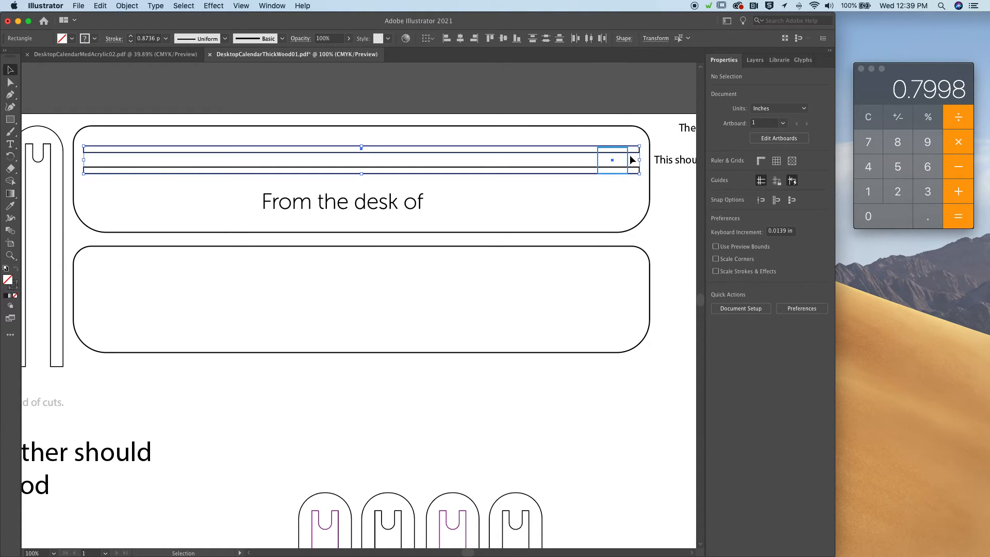
pyautogui.click(628, 159)
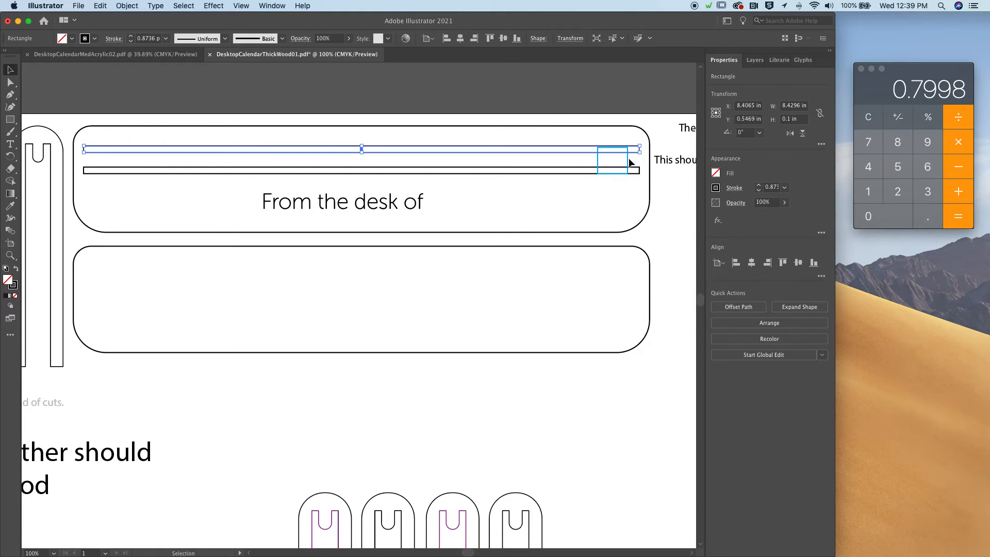
pyautogui.click(629, 157)
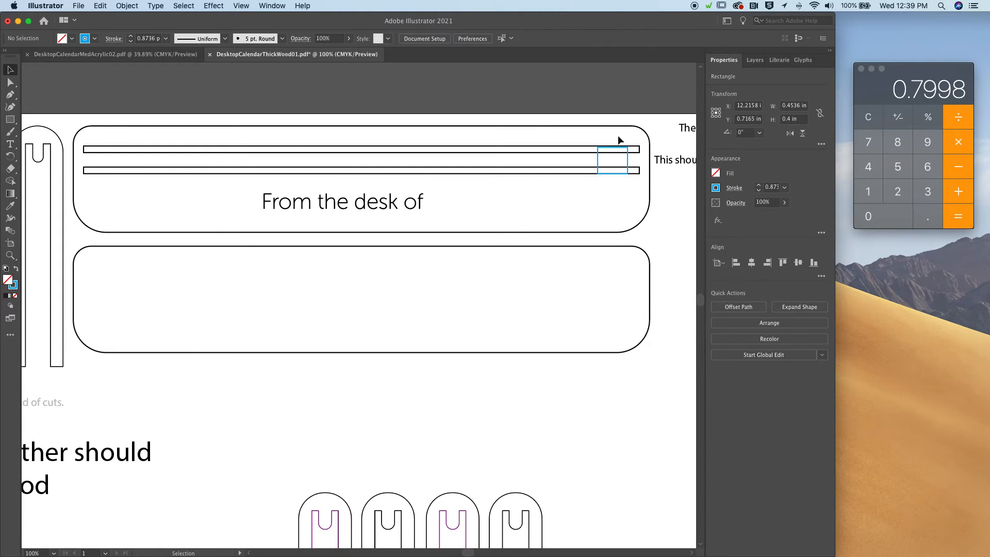
pyautogui.keyDown('shift'); pyautogui.click(626, 151); pyautogui.keyUp('shift')
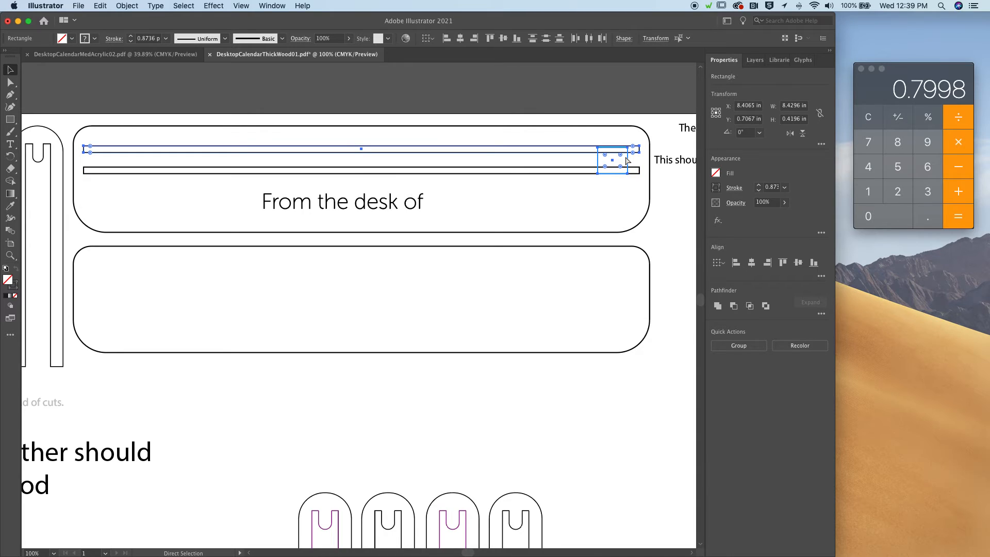
pyautogui.press('super+equal')
pyautogui.press('super+equal')
pyautogui.press('super+equal')
pyautogui.hscroll(8, 477, 339)
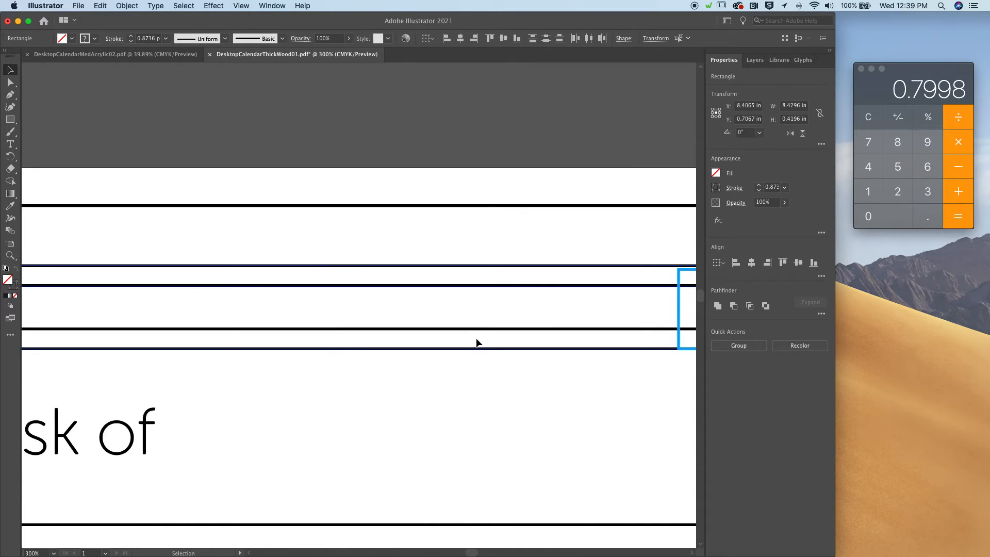
pyautogui.hscroll(3, 477, 340)
pyautogui.moveTo(551, 234); pyautogui.dragTo(568, 284)
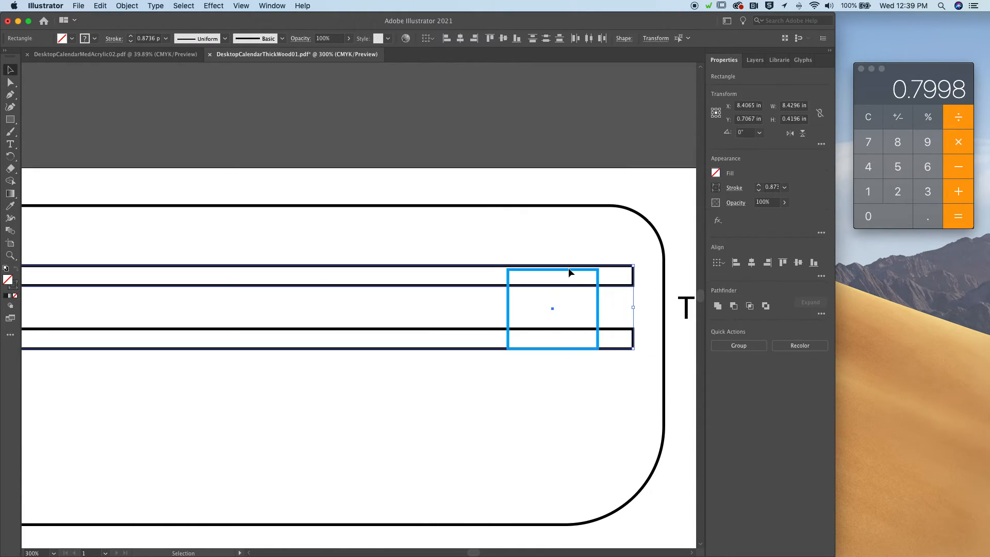
pyautogui.click(566, 270)
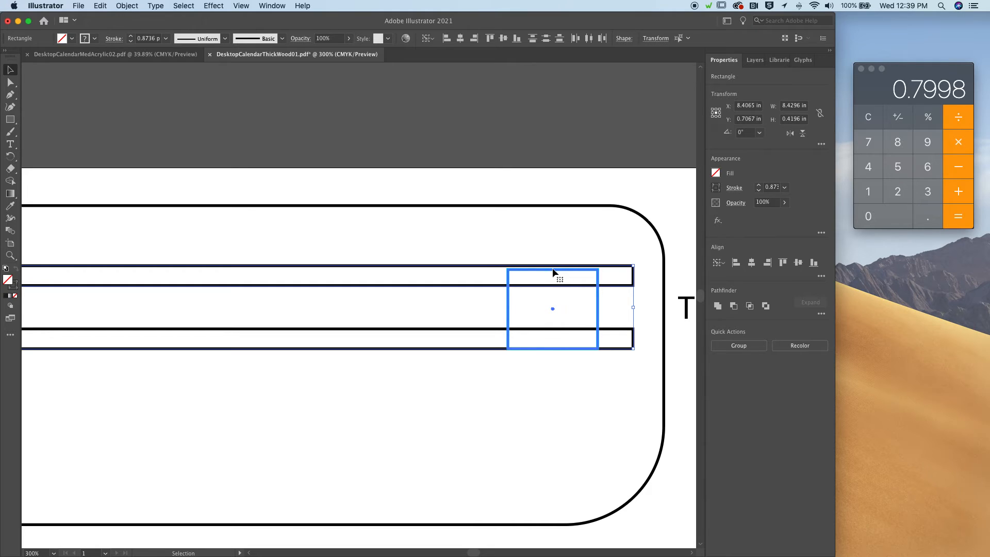
pyautogui.click(783, 262)
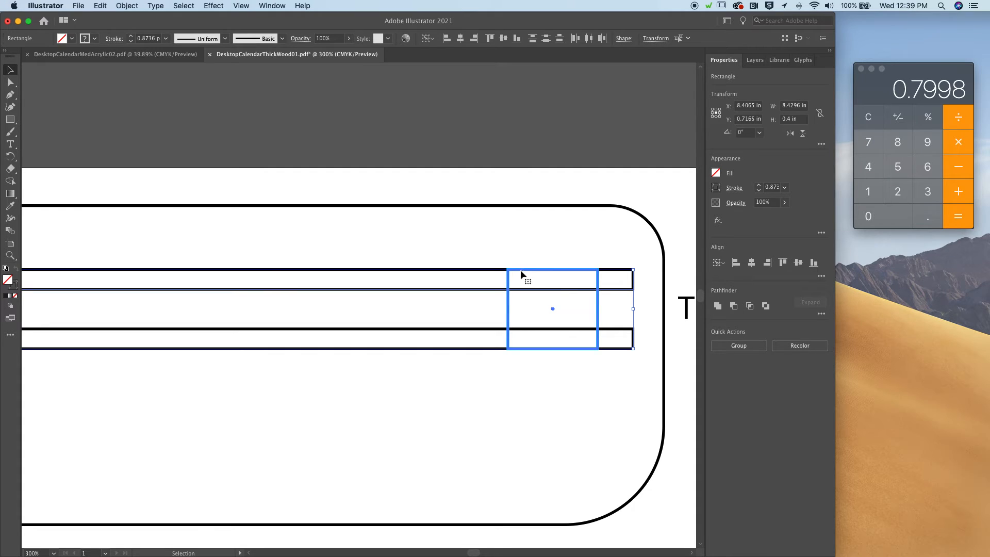
# Step: Check the lower slot's bottom edge against the blue spacer rectangle's bottom edge
pyautogui.click(606, 364)
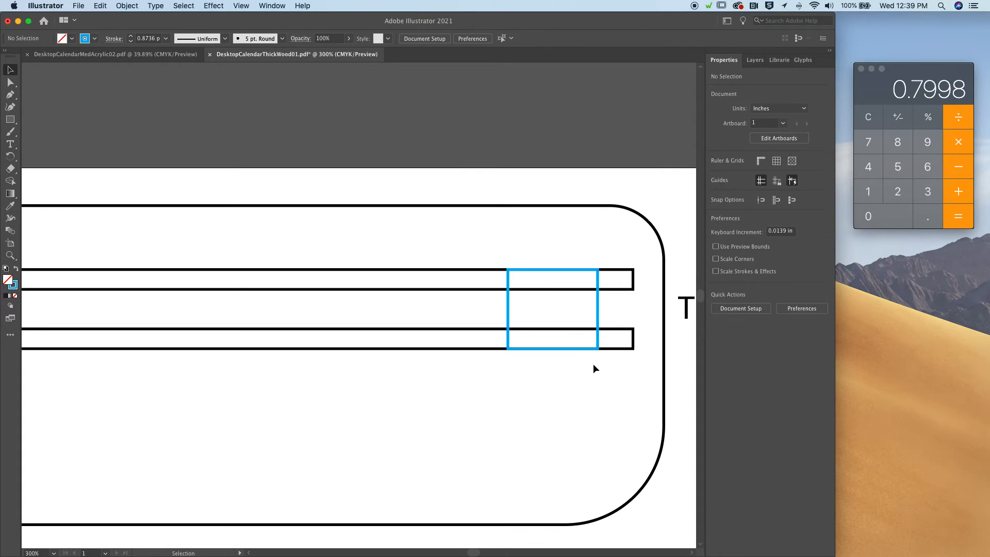
pyautogui.click(594, 344)
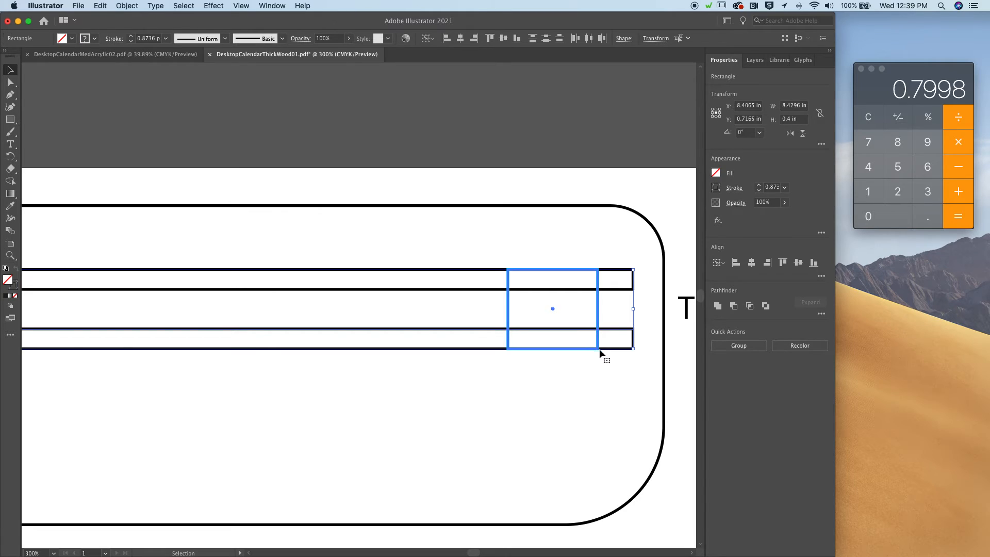
pyautogui.click(591, 432)
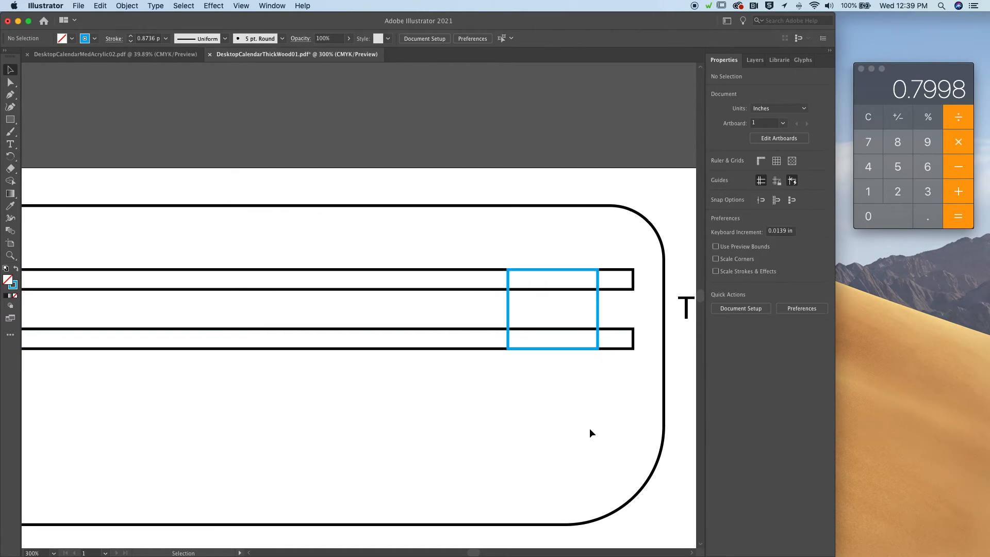
pyautogui.press('super+1')
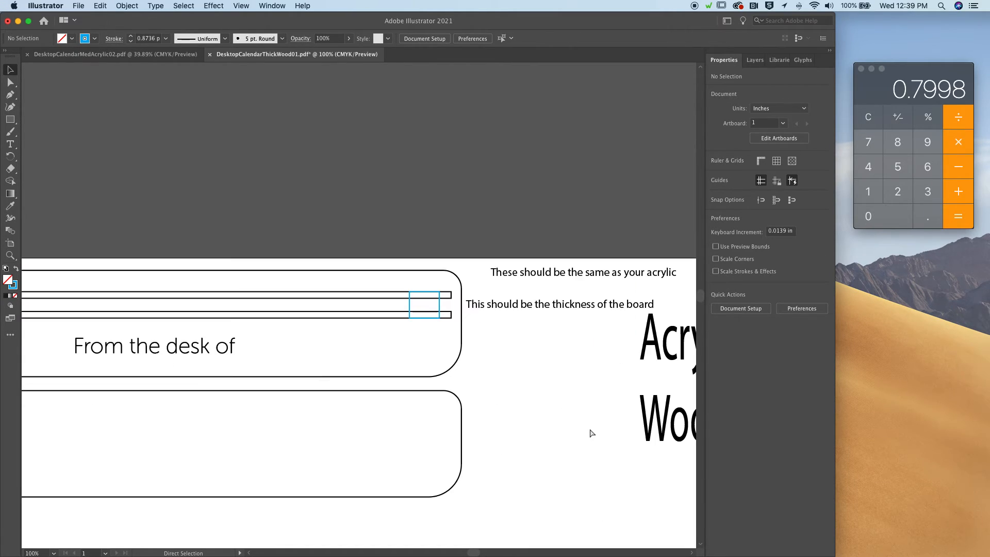
# Step: Delete the blue spacer rectangle from the upper panel's slots
pyautogui.hscroll(-5, 335, 475)
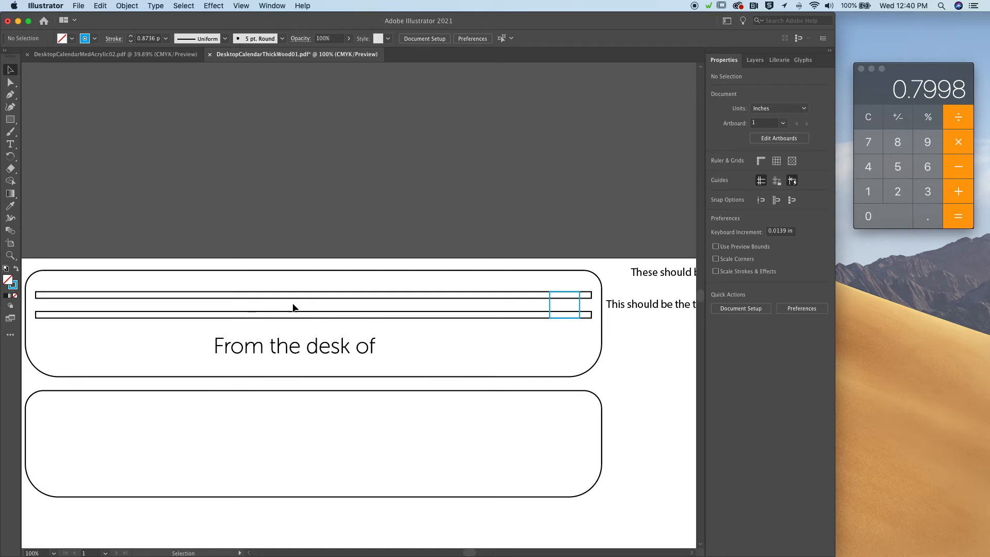
pyautogui.click(579, 303)
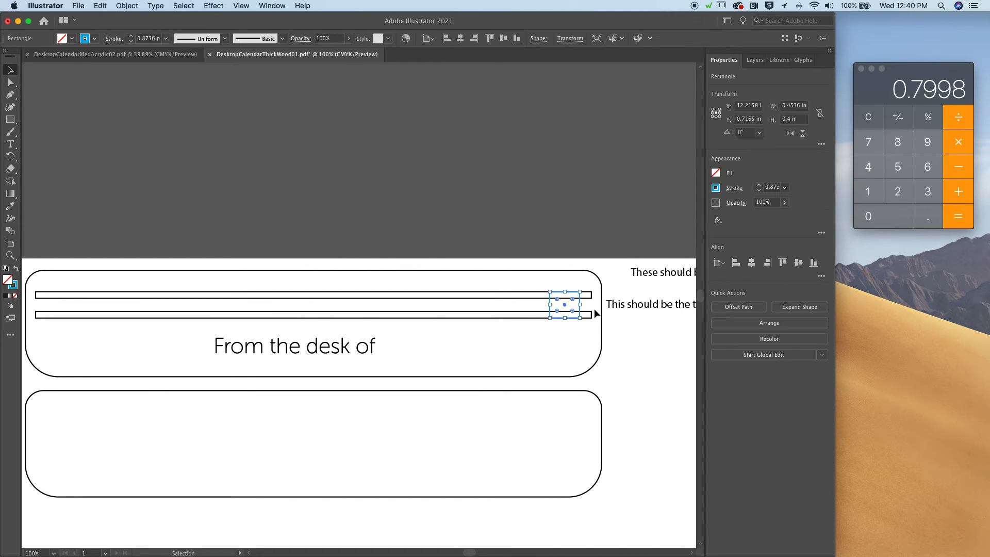
pyautogui.click(604, 330)
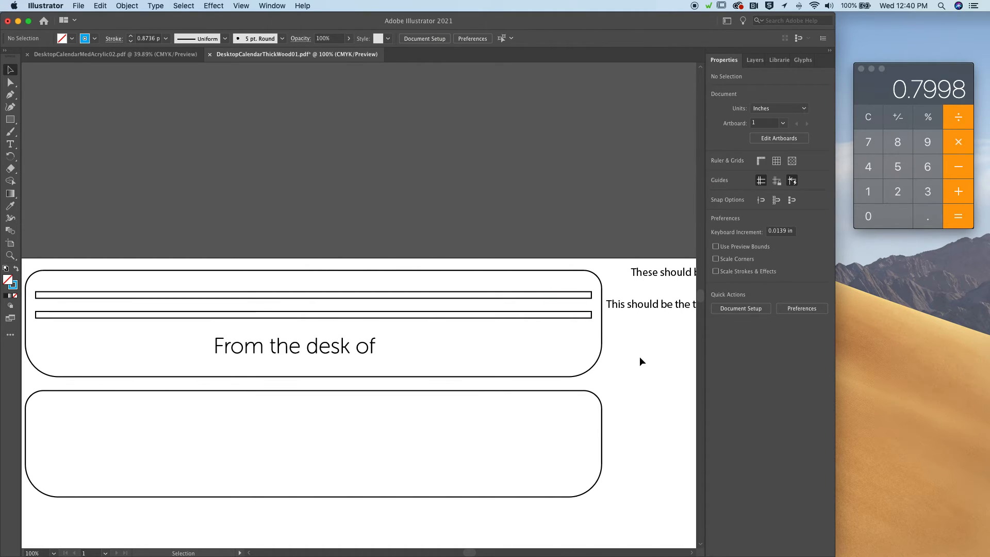
# Step: Select both slots in the upper panel to check their combined height
pyautogui.press('super+minus')
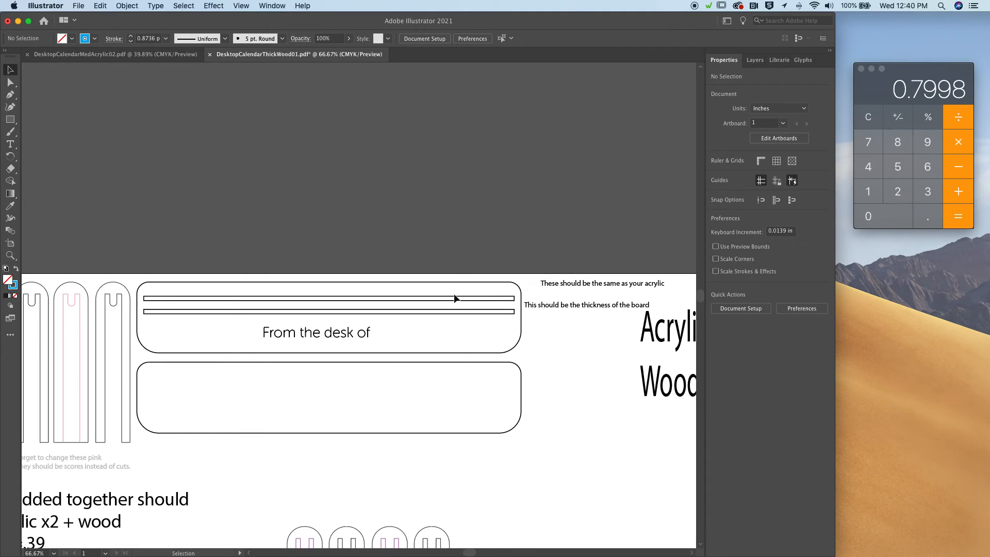
pyautogui.click(453, 312)
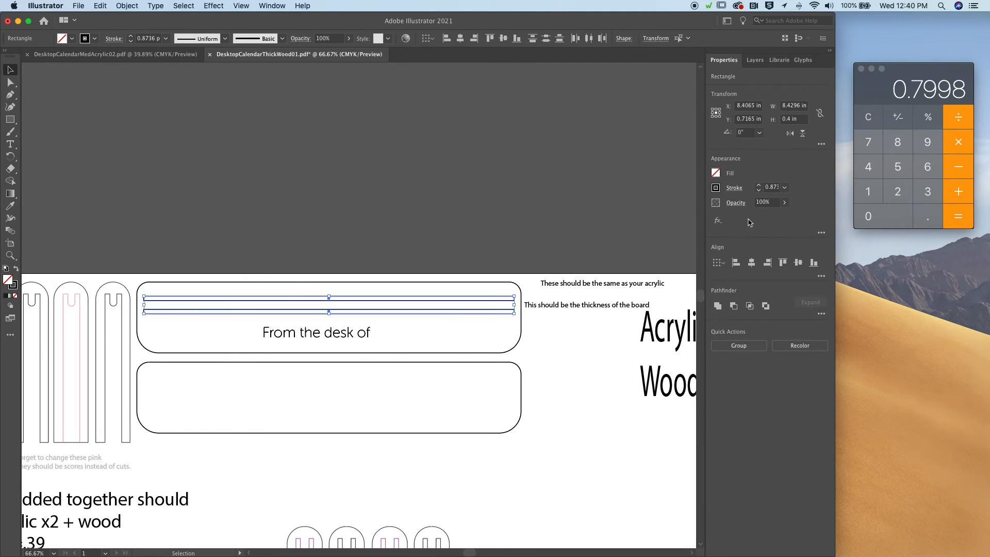
pyautogui.click(580, 361)
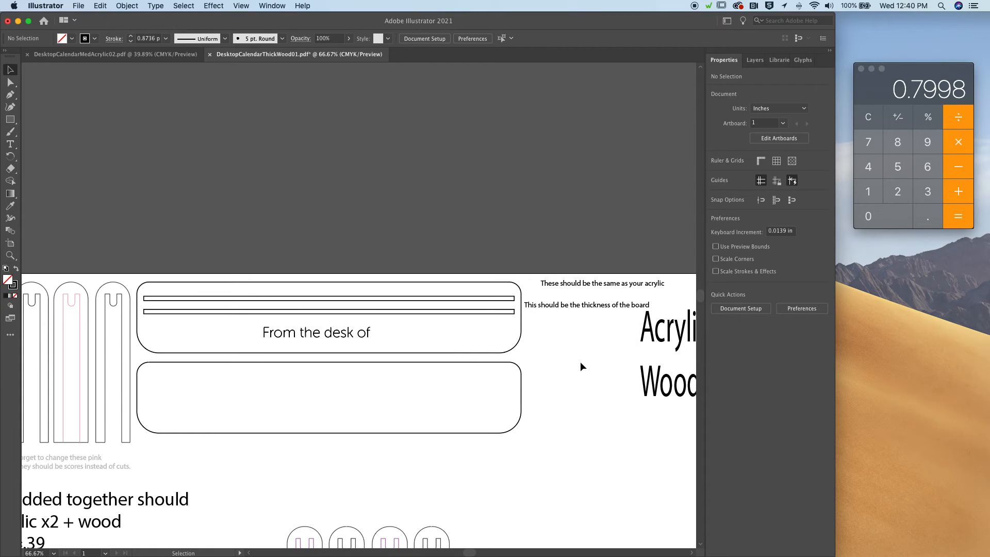
# Step: Copy the width of the upper rounded panel into the calculator
pyautogui.click(441, 351)
pyautogui.click(516, 334)
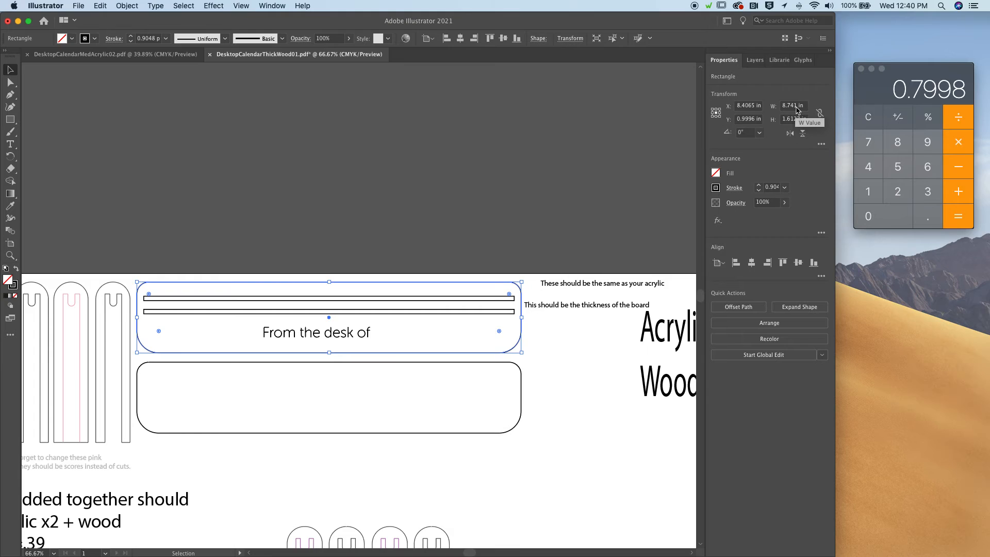
pyautogui.moveTo(797, 106); pyautogui.dragTo(777, 105)
pyautogui.press('super+c')
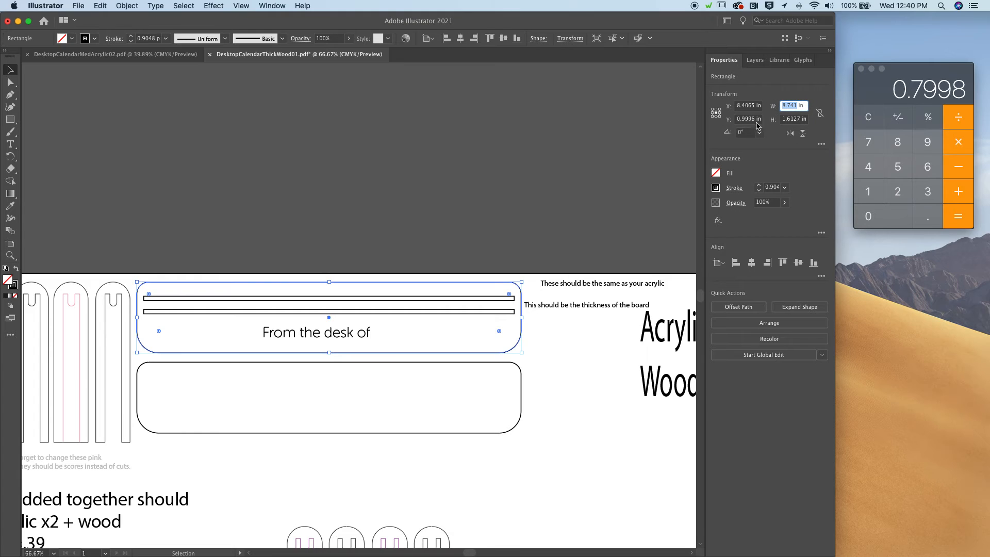
pyautogui.click(871, 121)
pyautogui.press('super+v')
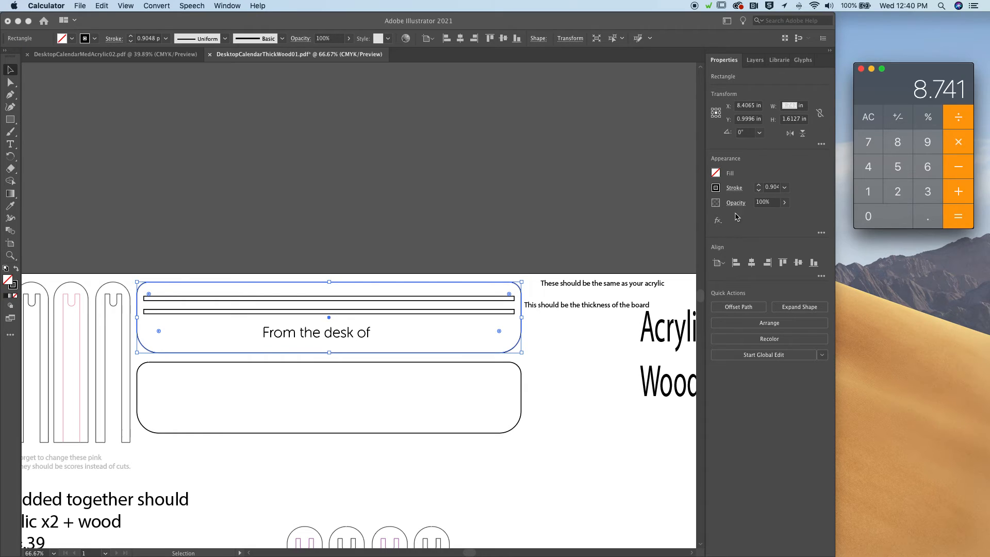
# Step: Copy the upper rounded panel's height into the calculator, replacing the number already there
pyautogui.click(785, 118)
pyautogui.click(799, 120)
pyautogui.moveTo(799, 119); pyautogui.dragTo(779, 120)
pyautogui.press('super+c')
pyautogui.click(909, 88)
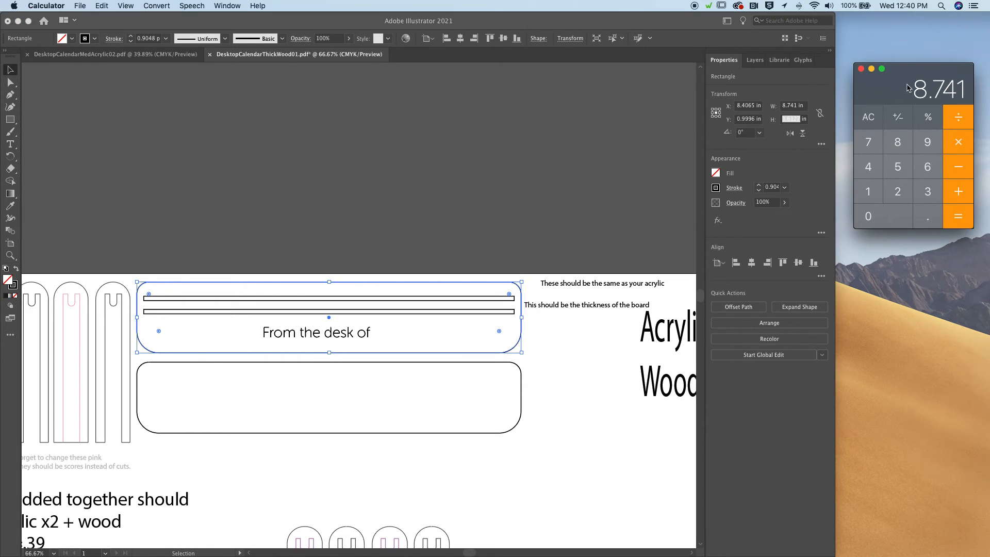
pyautogui.click(869, 118)
pyautogui.press('super+v')
# Step: Copy the 0.0204 text note beside the lower support pieces and add it to the panel height in the calculator
pyautogui.scroll(-2, 580, 382)
pyautogui.scroll(-5, 572, 379)
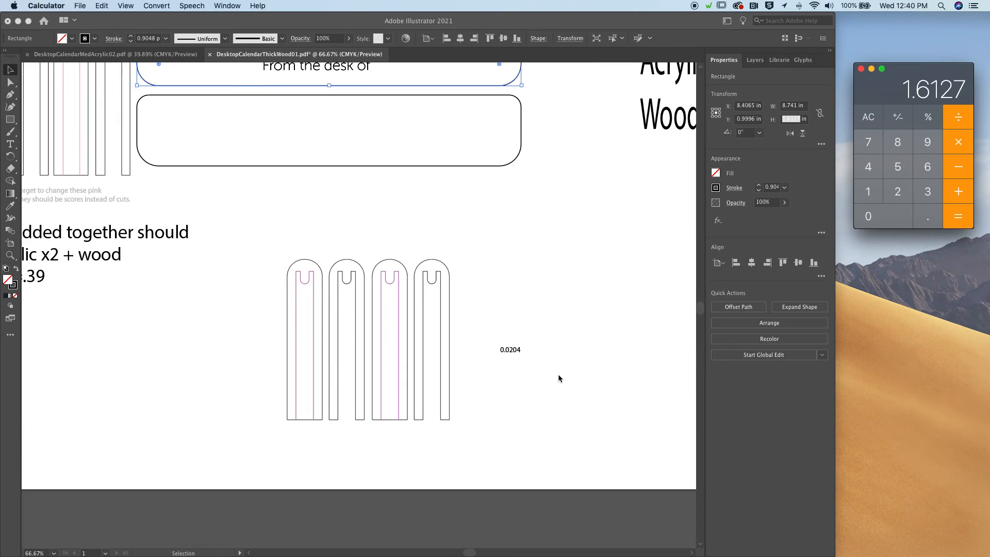
pyautogui.press('super+Tab')
pyautogui.doubleClick(517, 350)
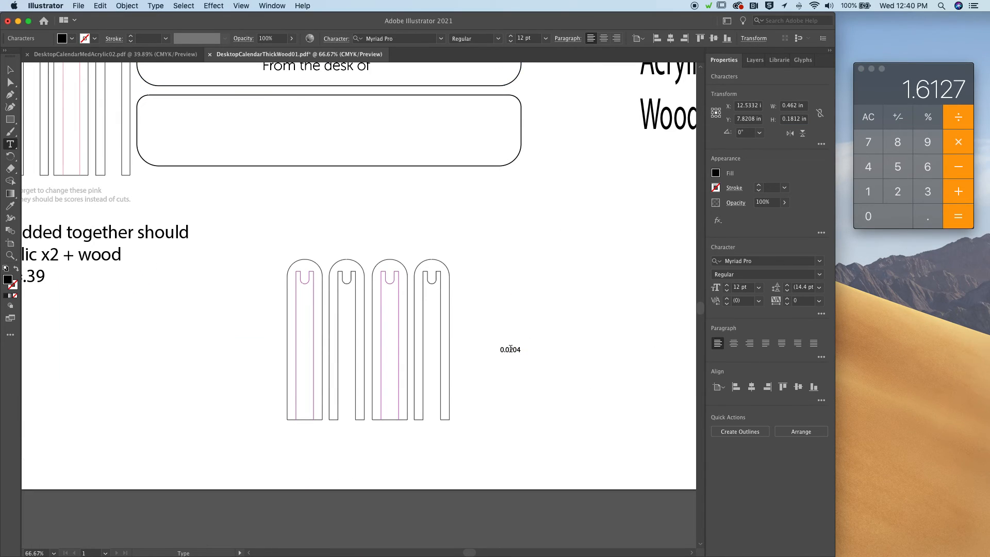
pyautogui.moveTo(501, 350); pyautogui.dragTo(536, 356)
pyautogui.press('super+c')
pyautogui.click(895, 82)
pyautogui.click(958, 192)
pyautogui.press('super+v')
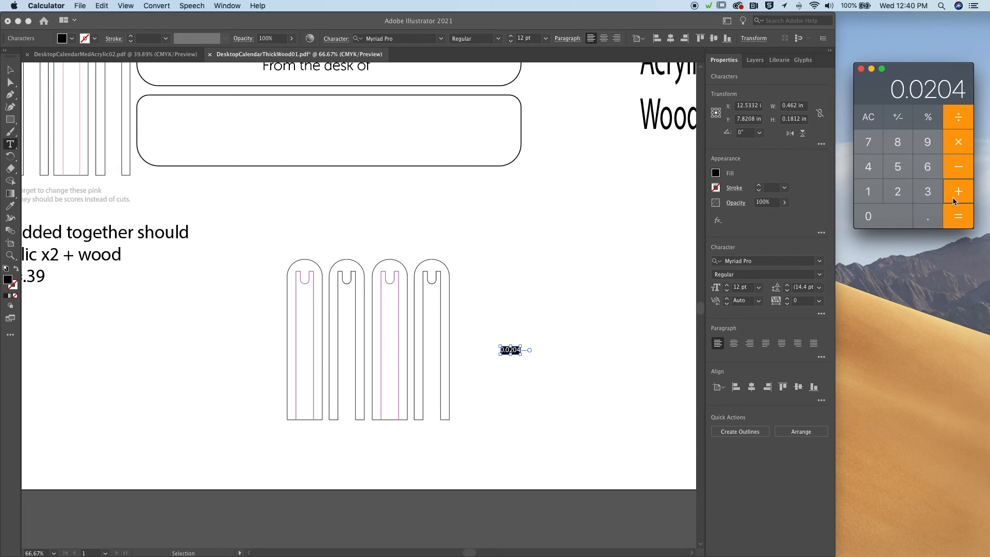
pyautogui.click(957, 216)
pyautogui.scroll(4, 567, 175)
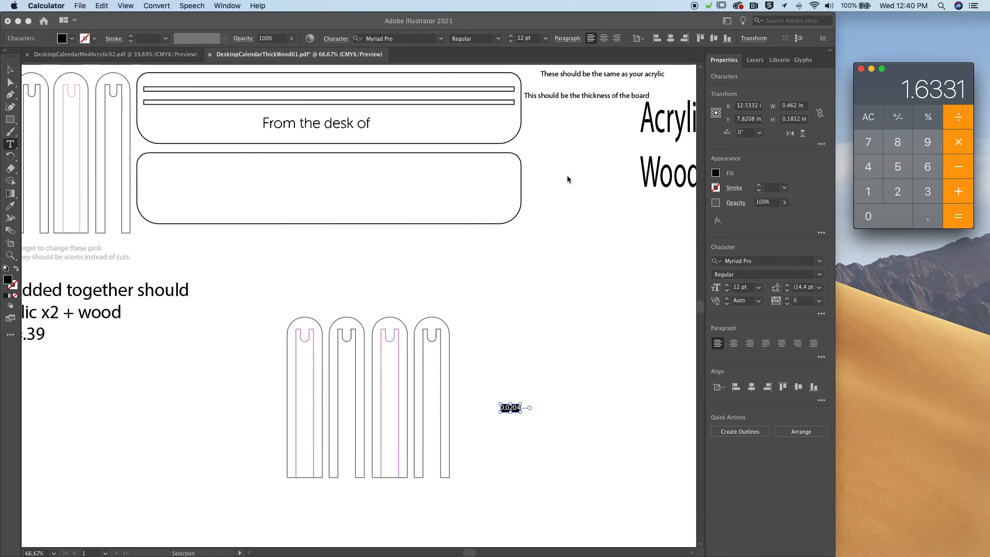
pyautogui.click(521, 171)
pyautogui.click(521, 170)
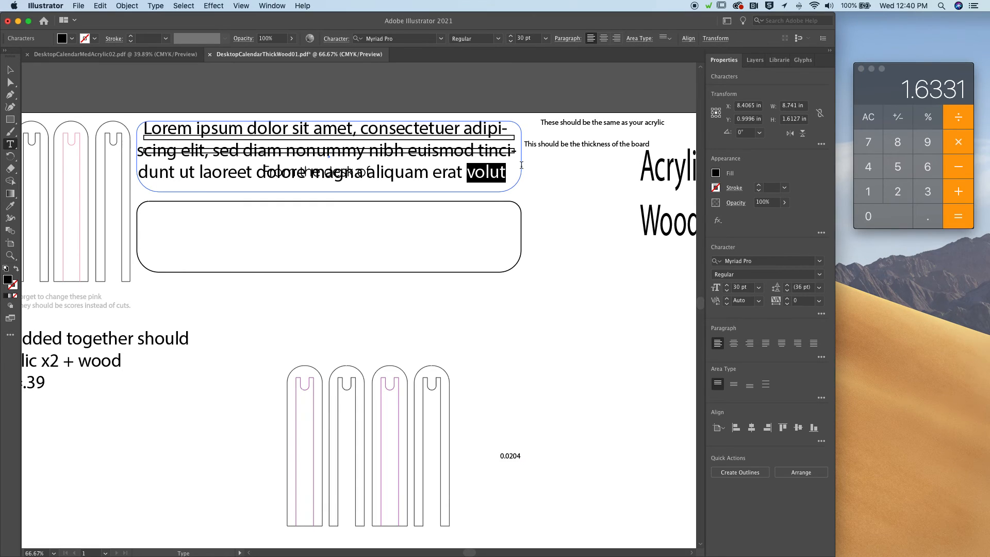
pyautogui.press('super+z')
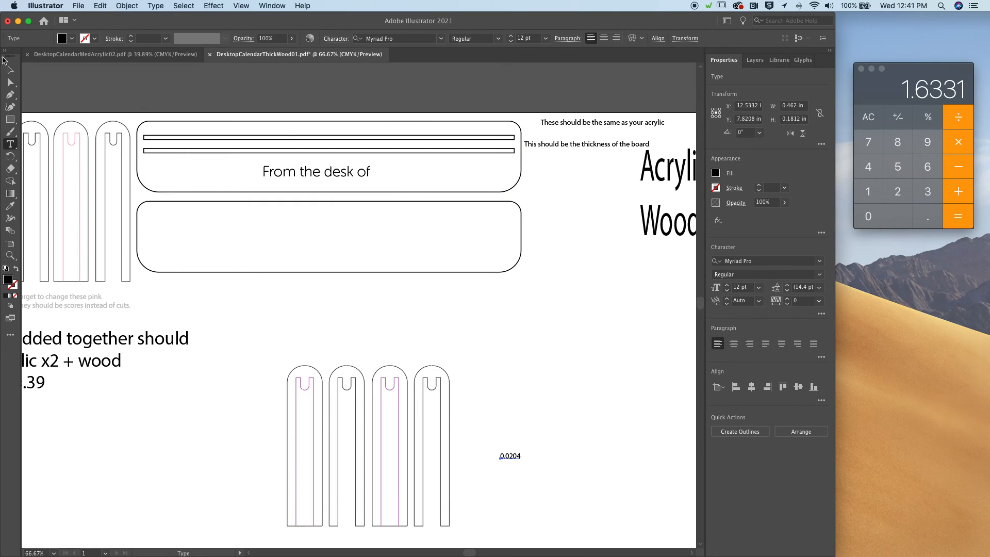
# Step: Set the height of the upper "From the desk of" panel to 1.6331 in
pyautogui.click(12, 70)
pyautogui.moveTo(538, 165); pyautogui.dragTo(509, 171)
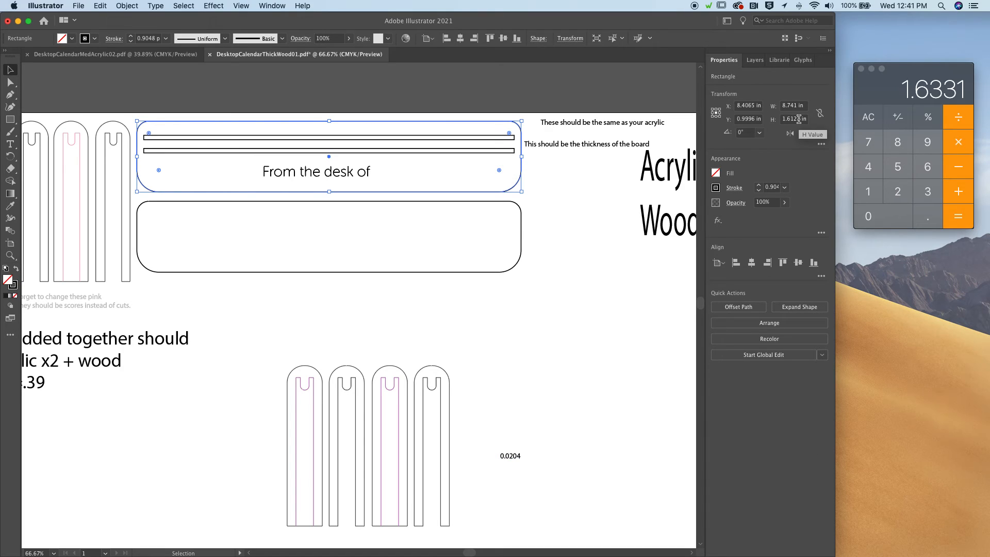
pyautogui.click(773, 119)
pyautogui.write('1')
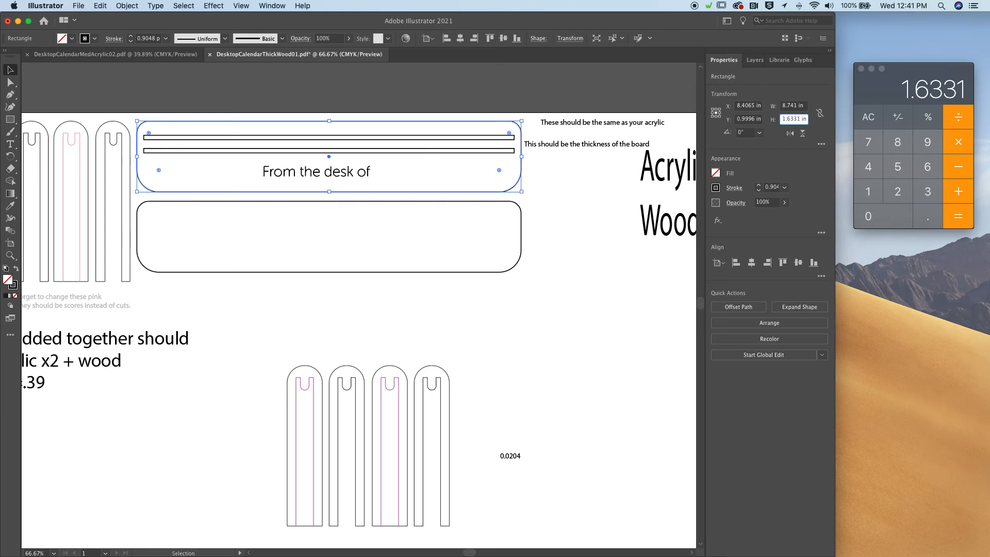
pyautogui.write('.6331')
pyautogui.press('Return')
# Step: Set the height of the empty rounded panel below to 1.6331 in
pyautogui.click(520, 225)
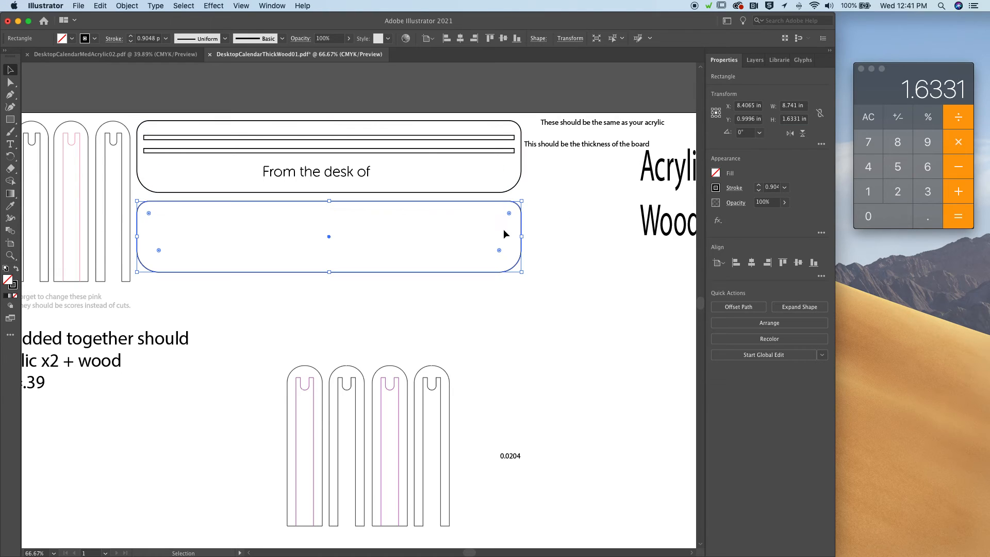
pyautogui.click(797, 119)
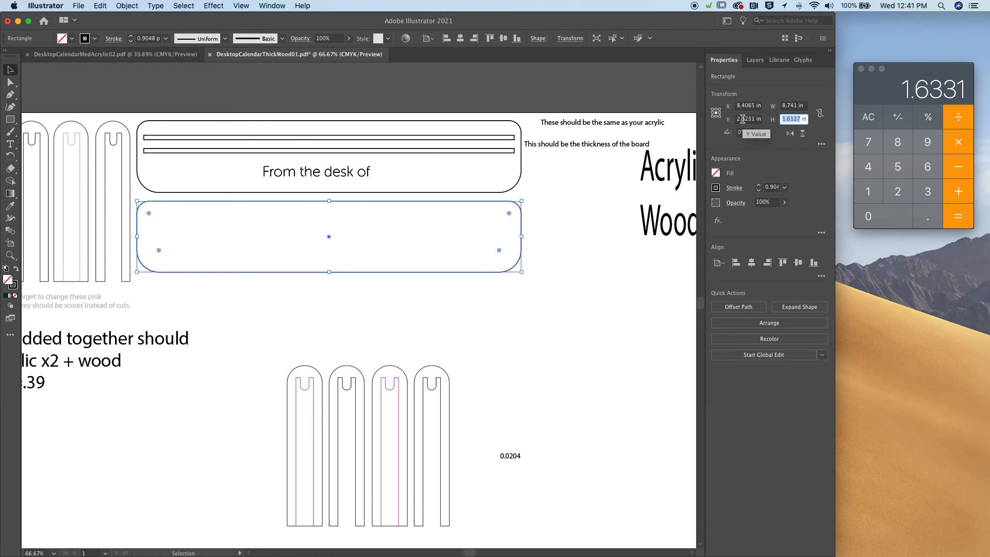
pyautogui.write('1.6331')
pyautogui.press('Return')
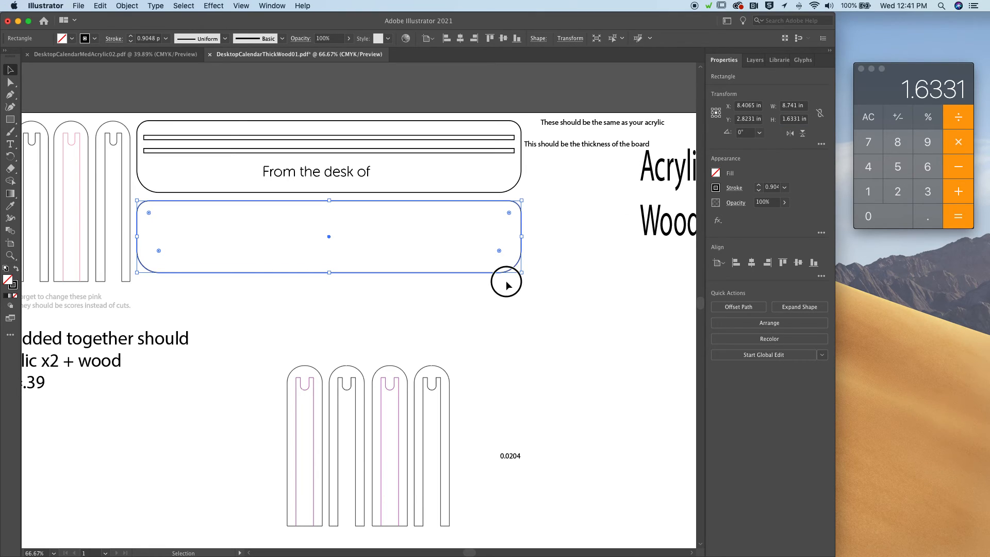
# Step: Check the heights of the upper "From the desk of" panel and the empty rounded panel below it
pyautogui.click(357, 226)
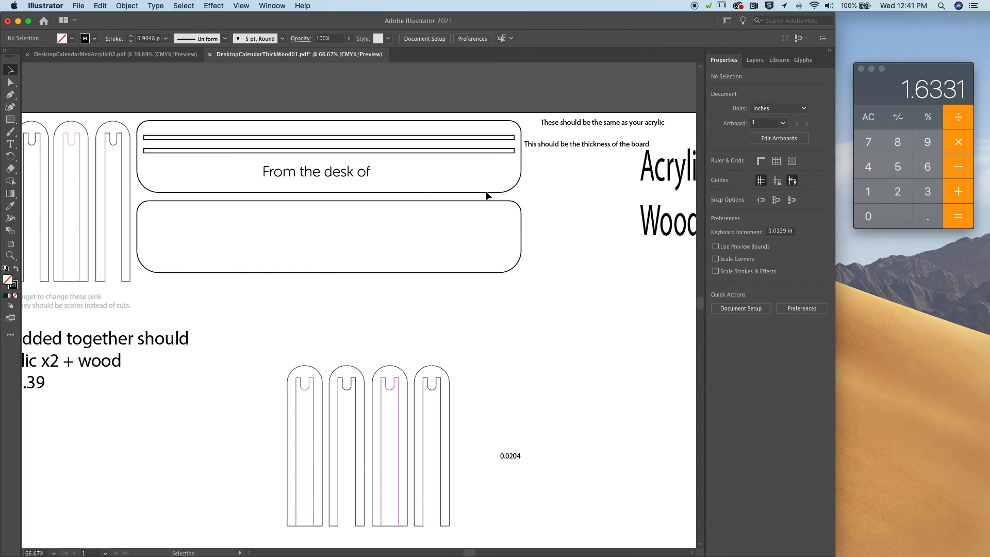
pyautogui.click(519, 178)
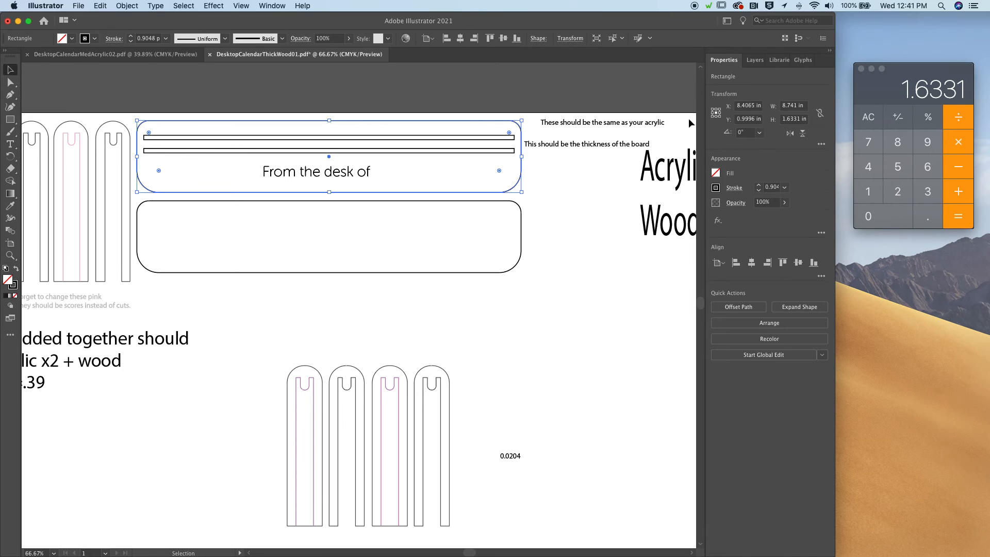
pyautogui.click(468, 246)
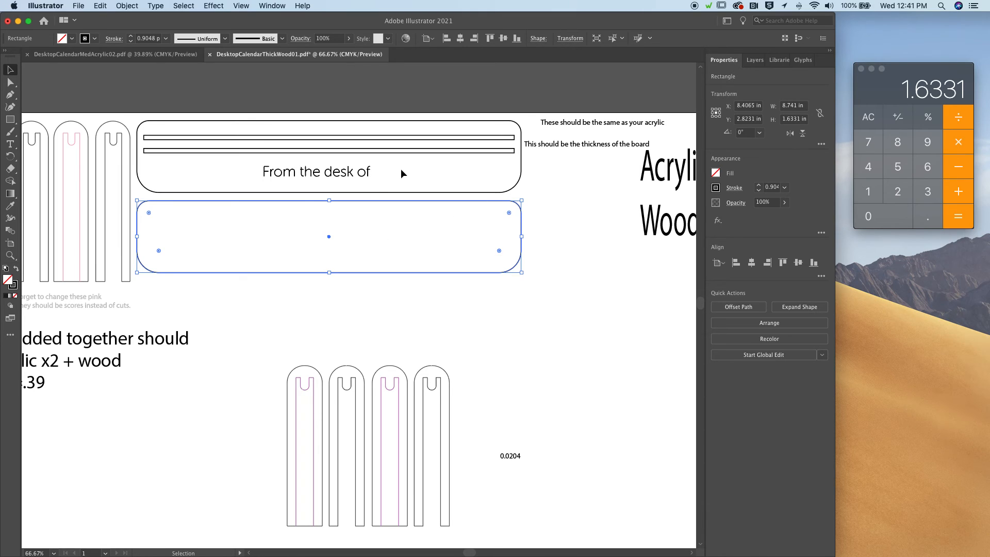
pyautogui.hscroll(-5, 407, 175)
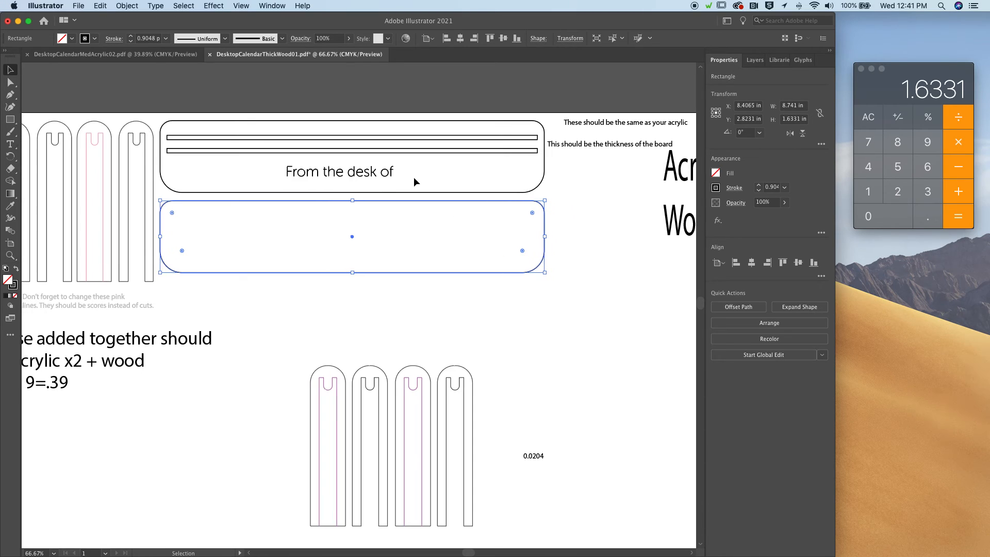
pyautogui.hscroll(-8, 465, 181)
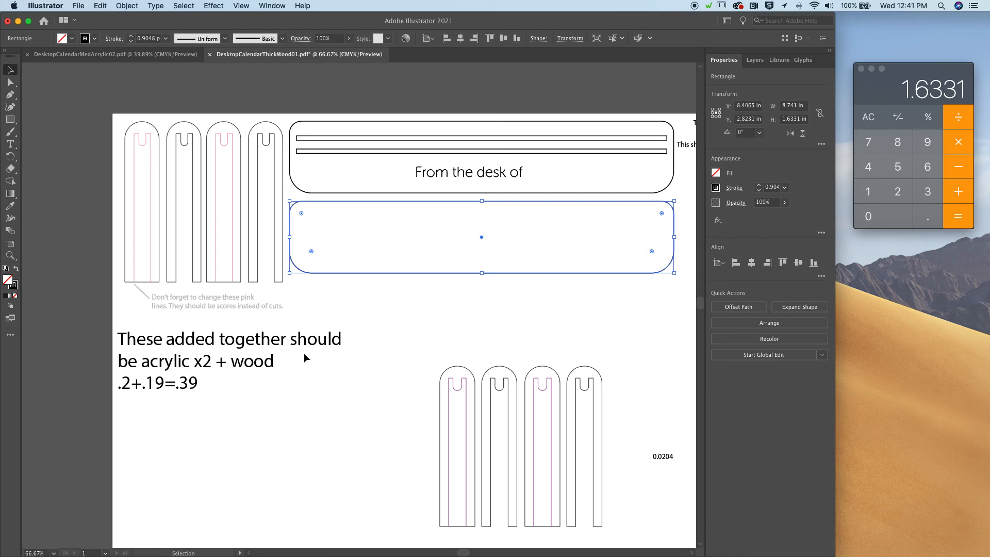
# Step: Delete the large "These added together should be acrylic x2 + wood" text note below the support pieces
pyautogui.hscroll(3, 333, 451)
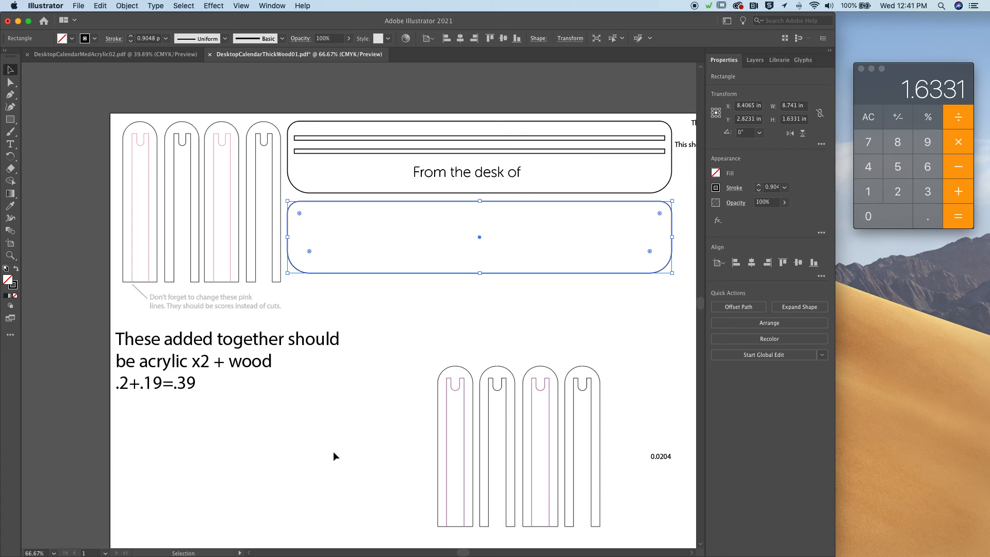
pyautogui.click(30, 324)
pyautogui.click(202, 359)
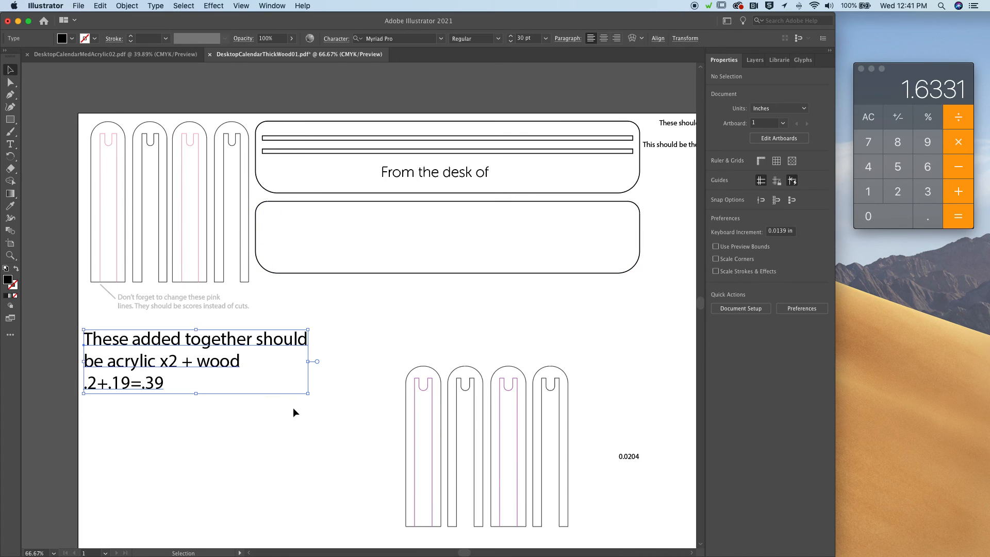
pyautogui.press('Delete')
# Step: Delete the 0.0204 note and the acrylic and wood thickness notes beside the rounded panels
pyautogui.hscroll(15, 293, 407)
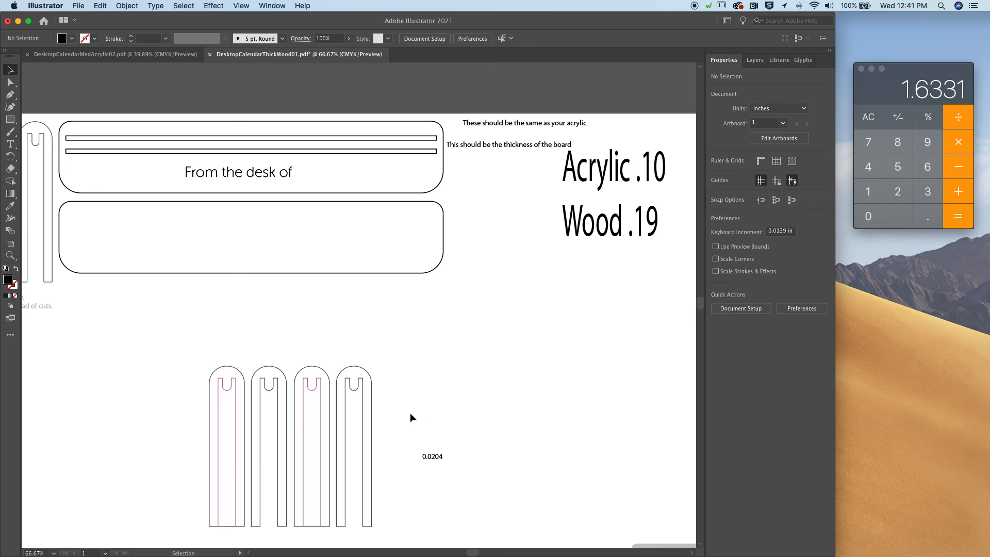
pyautogui.moveTo(409, 412); pyautogui.dragTo(480, 534)
pyautogui.press('Delete')
pyautogui.moveTo(442, 100); pyautogui.dragTo(674, 273)
pyautogui.moveTo(459, 87); pyautogui.dragTo(674, 267)
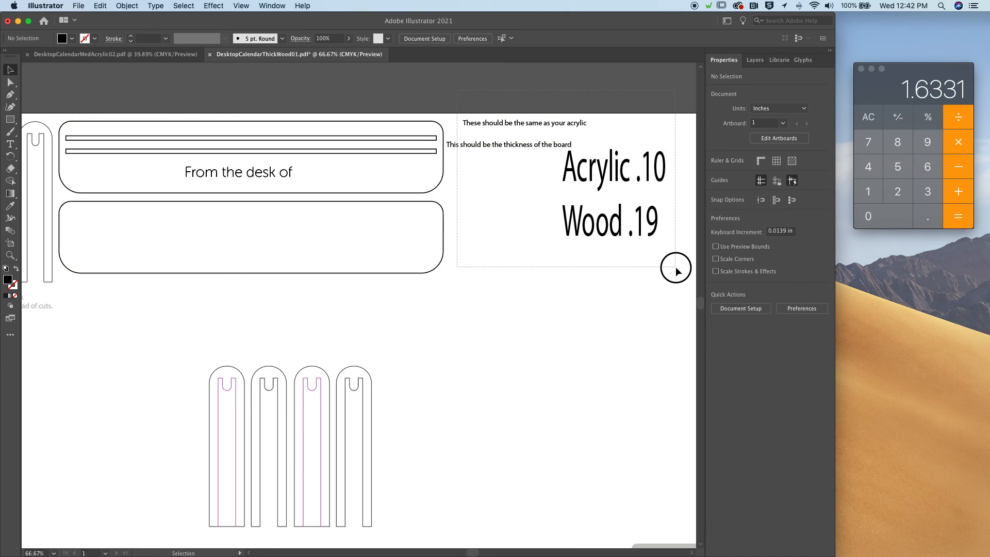
pyautogui.press('Delete')
# Step: Delete the four original support pieces beside the rounded panels, keeping the grey pink-lines note
pyautogui.hscroll(-5, 593, 260)
pyautogui.hscroll(-3, 581, 257)
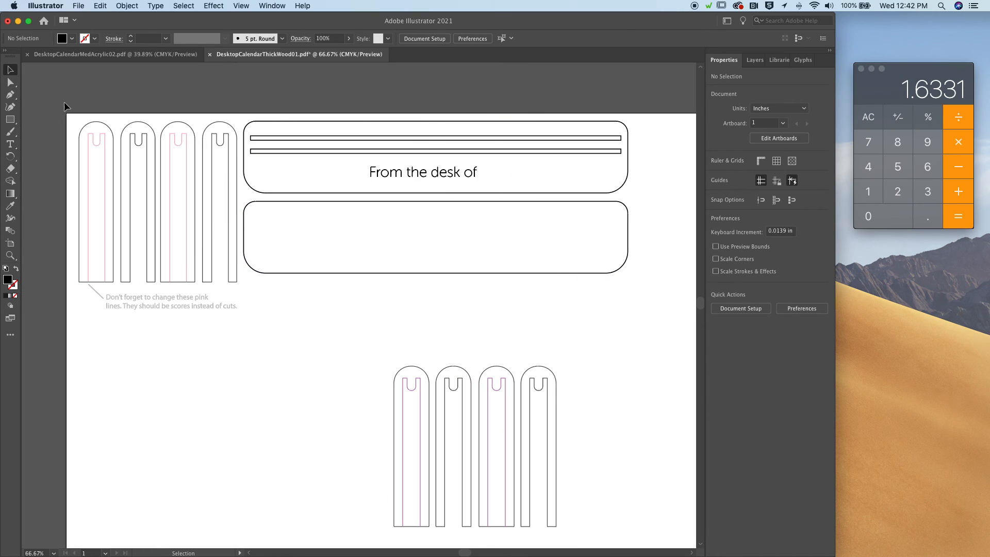
pyautogui.moveTo(68, 124); pyautogui.dragTo(241, 278)
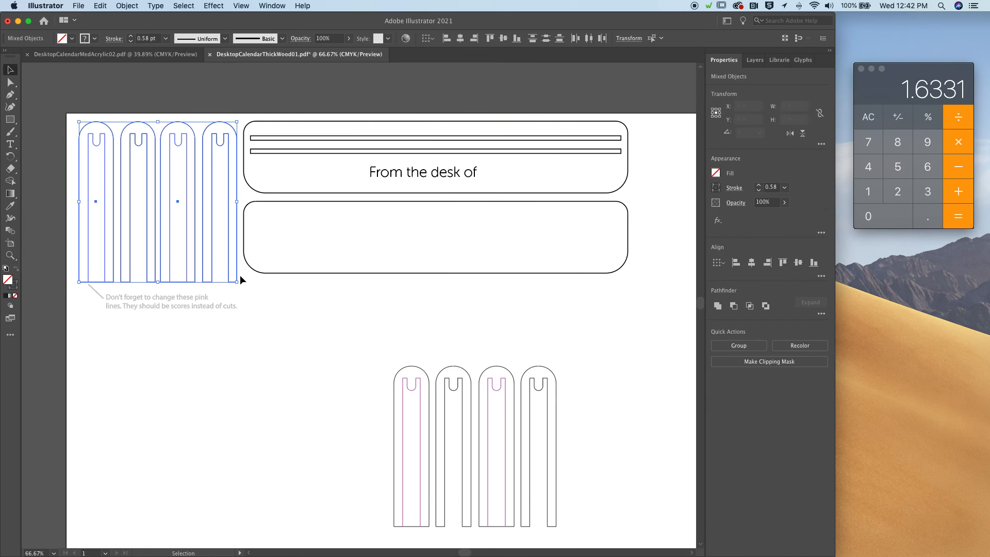
pyautogui.press('Delete')
# Step: Move the four remaining support pieces up beside the rounded panels, directly above the grey pink-lines note
pyautogui.moveTo(355, 358); pyautogui.dragTo(625, 537)
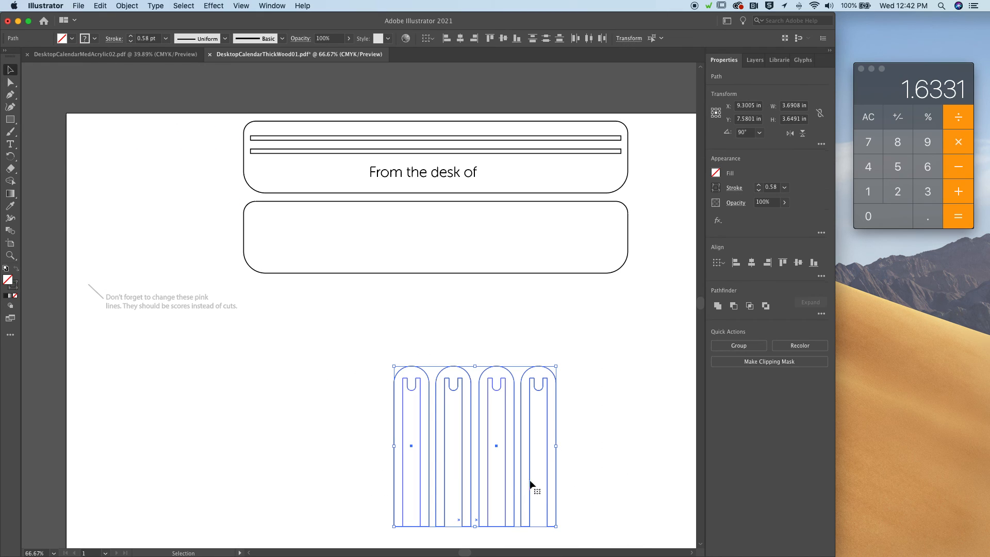
pyautogui.moveTo(504, 466); pyautogui.dragTo(186, 222)
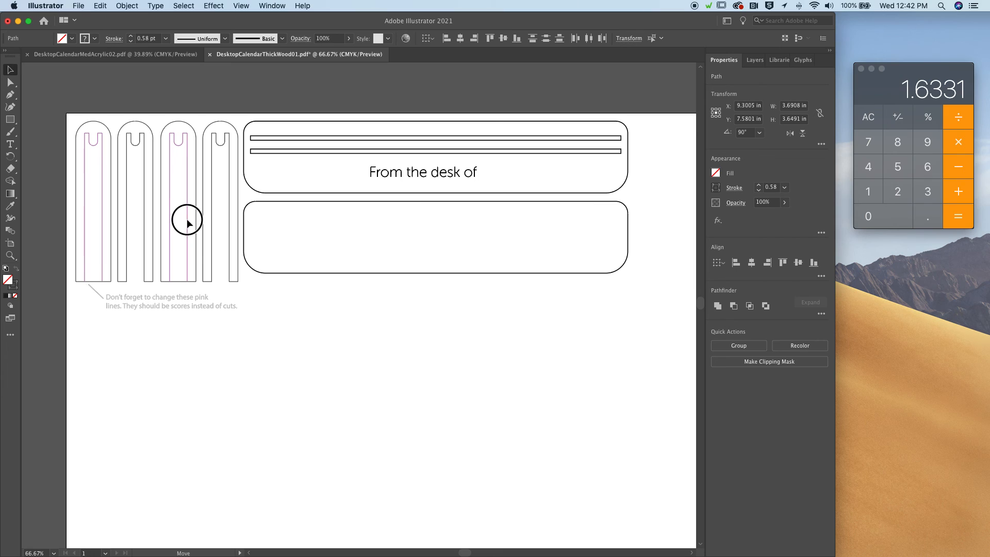
pyautogui.click(345, 422)
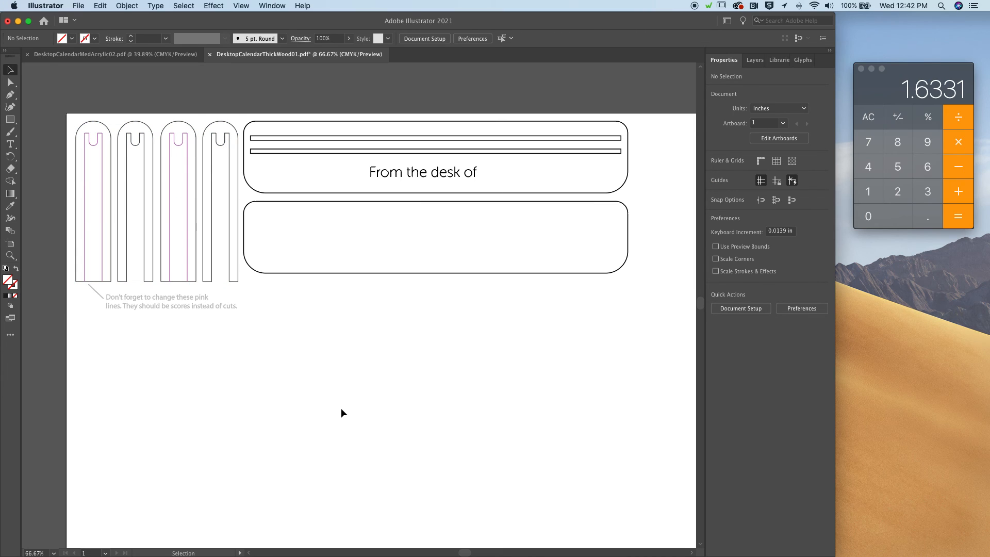
# Step: Start saving the document as a new file in the DesktopCalendar folder with the SVG format
pyautogui.click(79, 6)
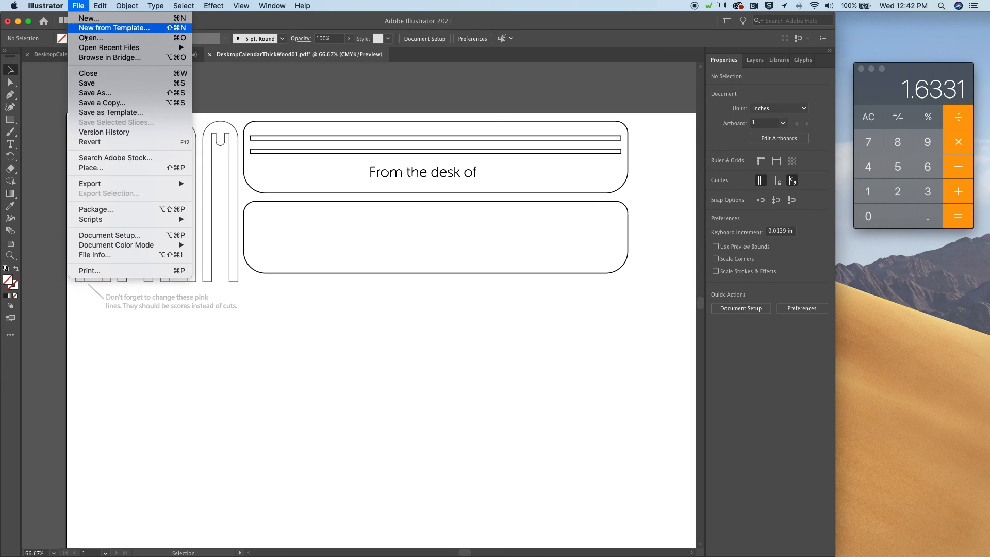
pyautogui.click(104, 95)
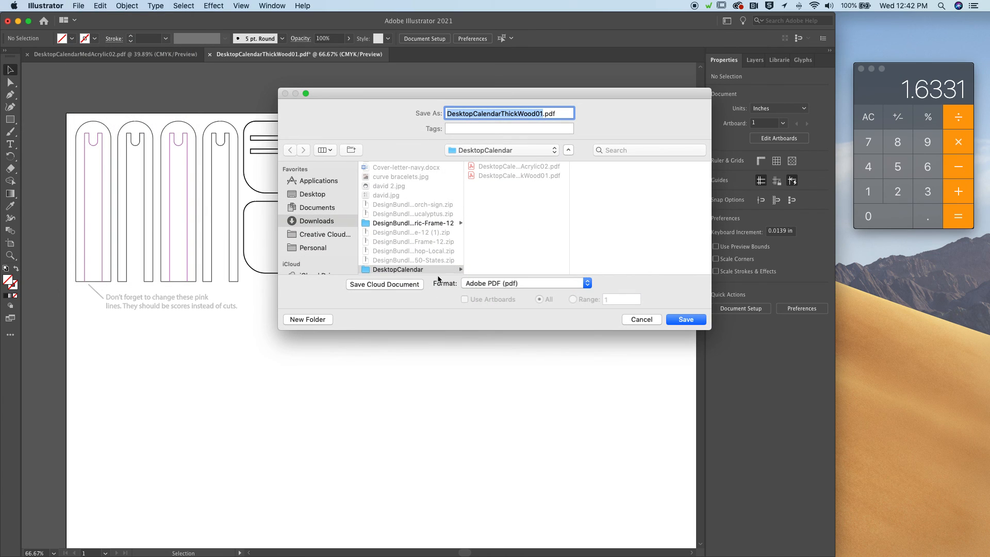
pyautogui.click(505, 284)
pyautogui.click(500, 301)
pyautogui.press('Right')
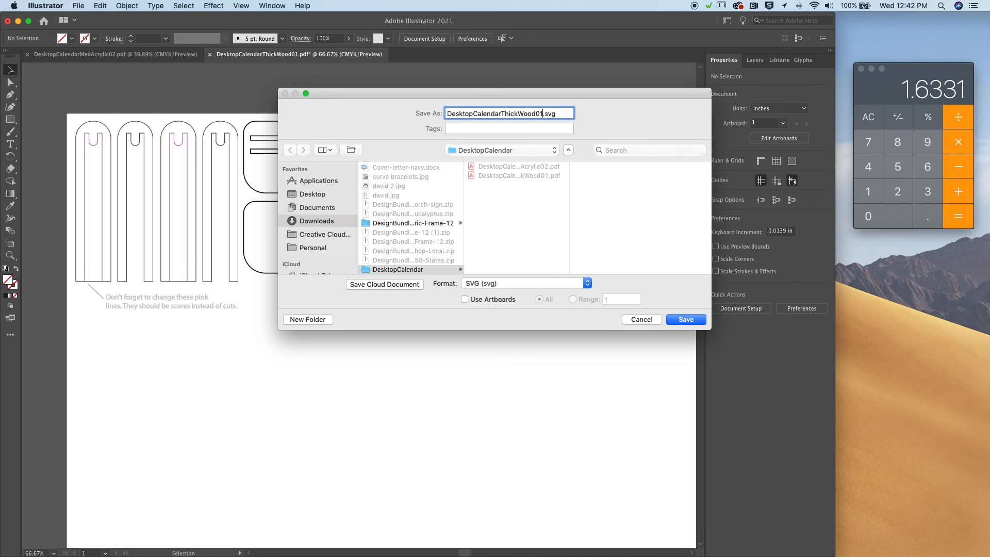
pyautogui.press('super+shift+Left')
pyautogui.press('Right')
pyautogui.press('super+shift+Left')
pyautogui.hotkey('shift', 'Right')
pyautogui.press('super+shift+Right')
pyautogui.hotkey('shift', 'Right')
pyautogui.hotkey('shift', 'Right')
pyautogui.hotkey('shift', 'Right')
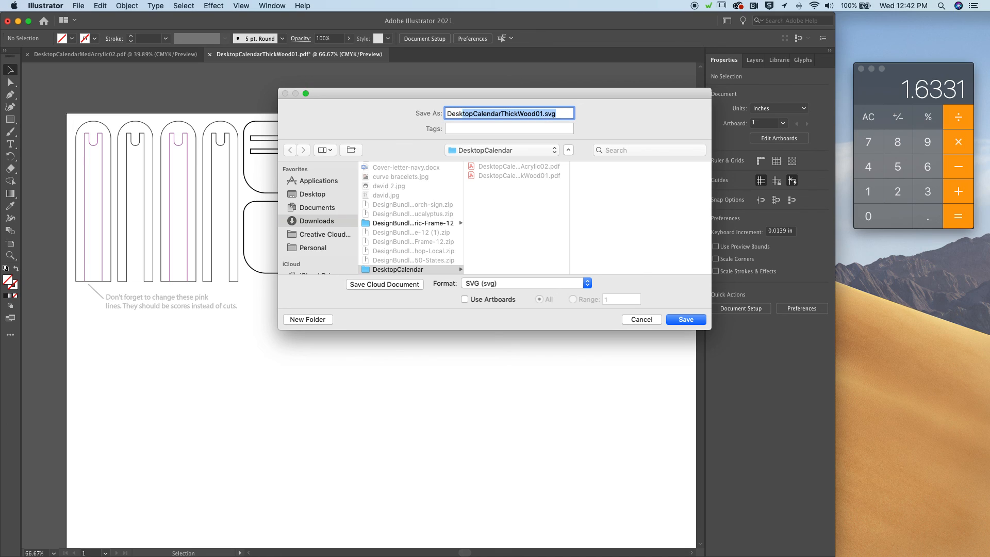
pyautogui.hotkey('alt', 'shift', 'Right')
pyautogui.hotkey('alt', 'shift', 'Right')
pyautogui.hotkey('shift', 'Left')
pyautogui.hotkey('shift', 'Left')
pyautogui.hotkey('shift', 'Left')
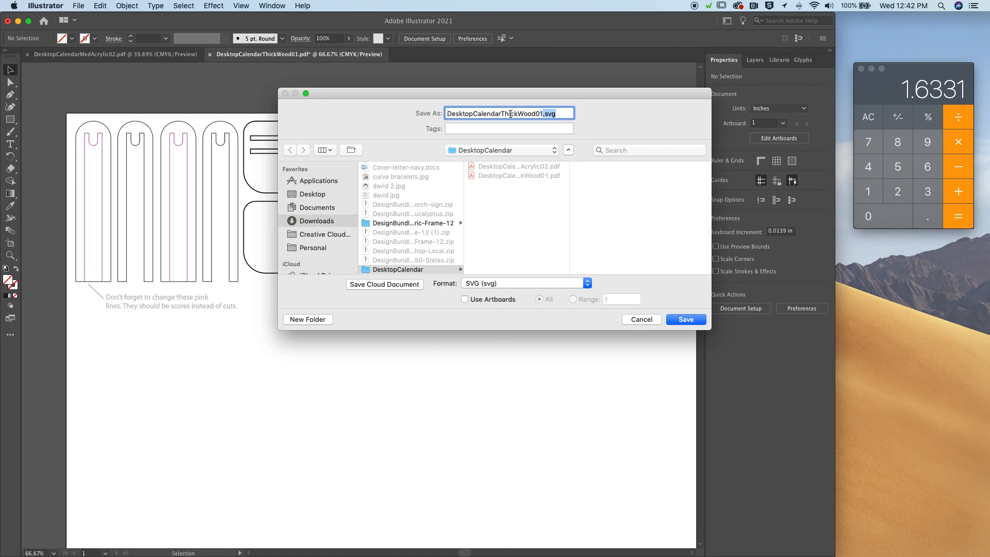
# Step: Replace "ThickWood01" in the file name to make it DesktopCalendar.25wood.svg and save it with the default SVG options
pyautogui.moveTo(501, 113); pyautogui.dragTo(542, 115)
pyautogui.press('BackSpace')
pyautogui.write('.25wood')
pyautogui.click(689, 320)
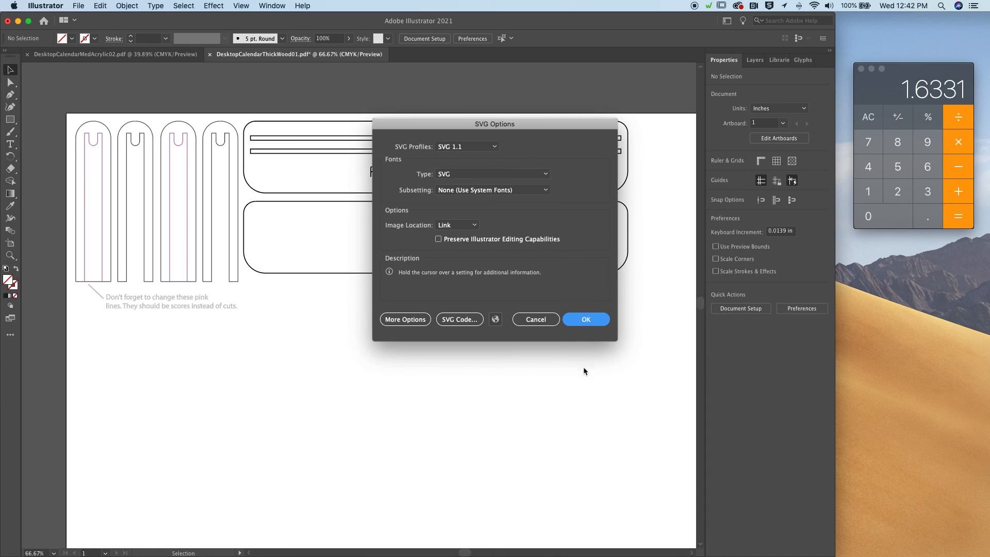
pyautogui.press('Return')
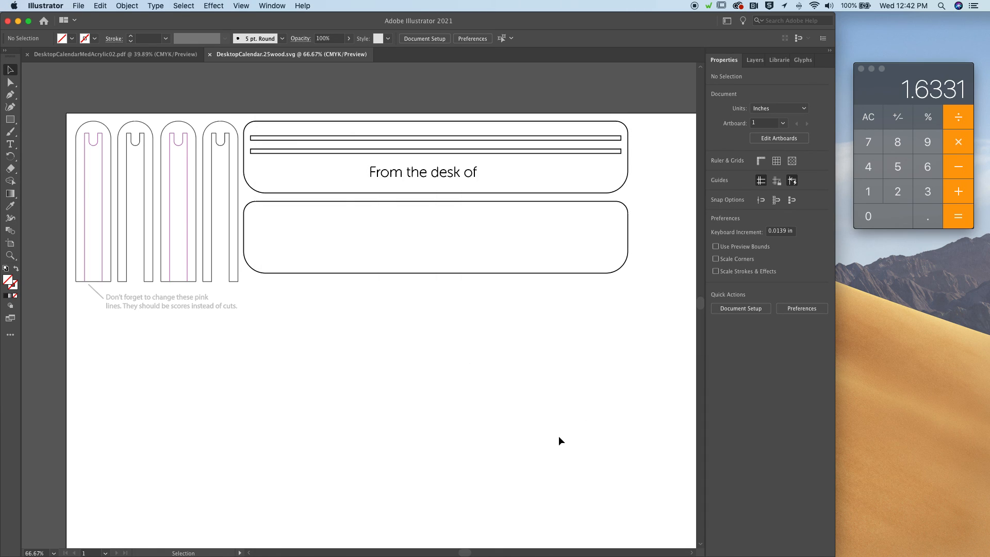